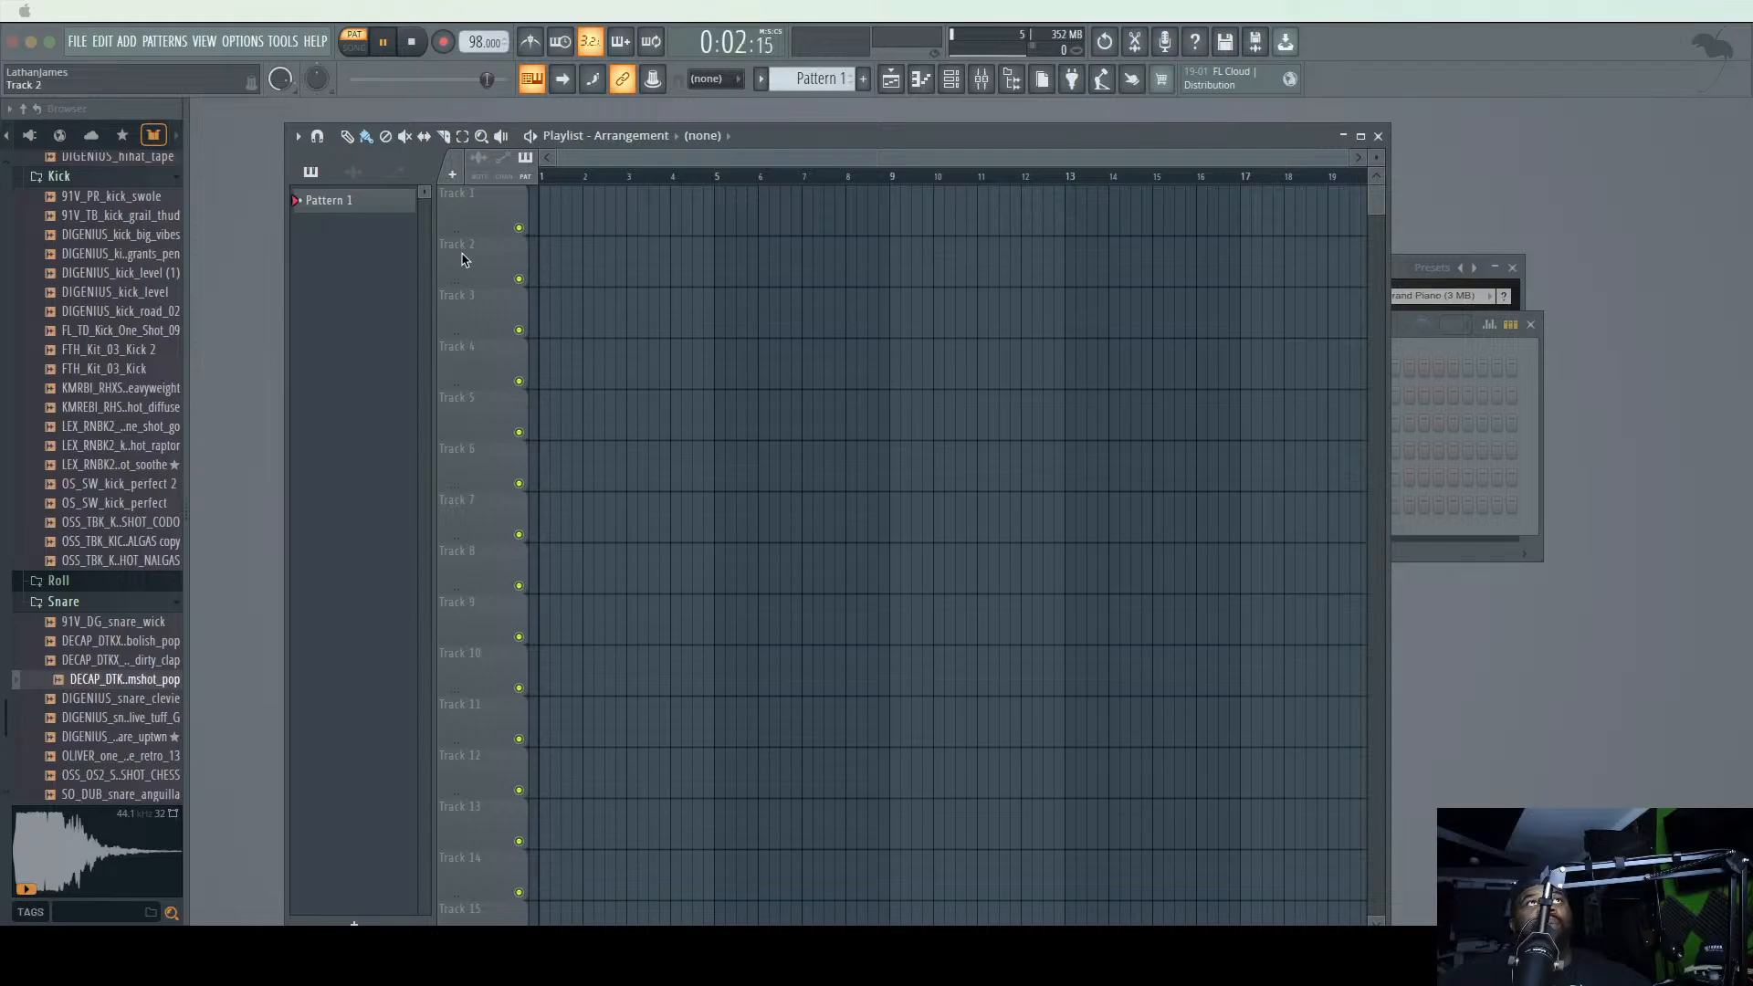
# - Stop playback and set the tempo to 95 BPM, with the Channel rack brought in front of the Playlist
pyautogui.click(412, 45)
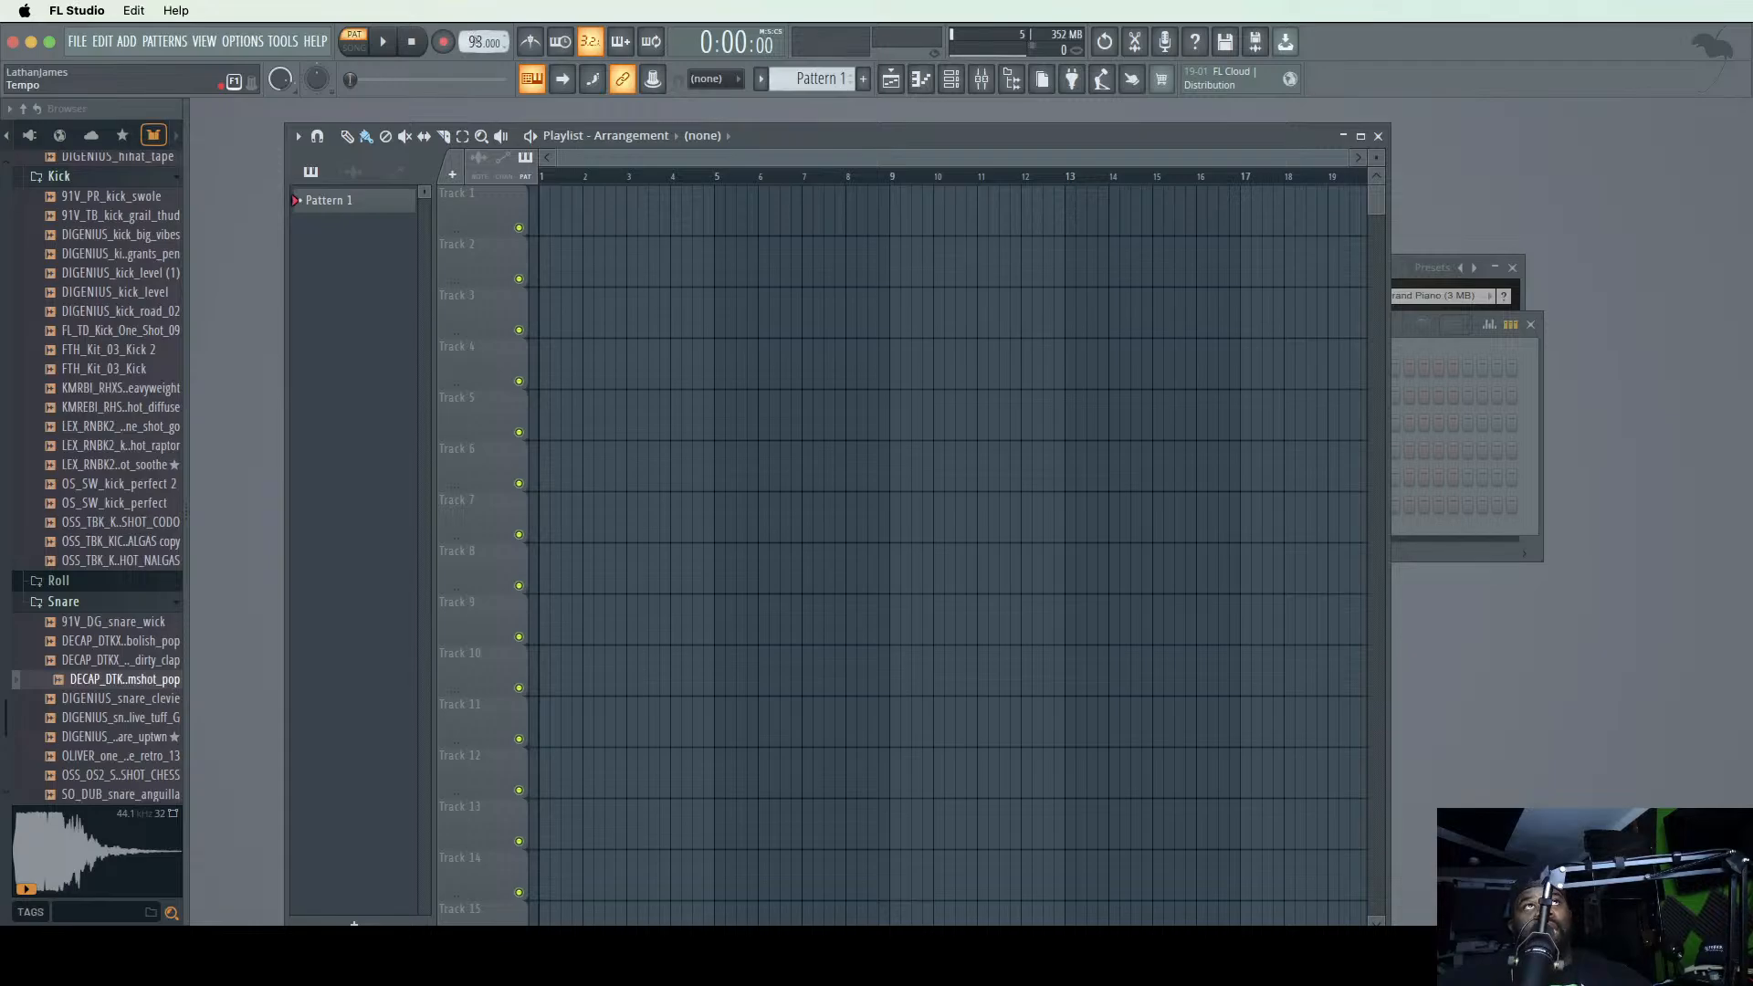
pyautogui.moveTo(475, 42); pyautogui.dragTo(475, 35)
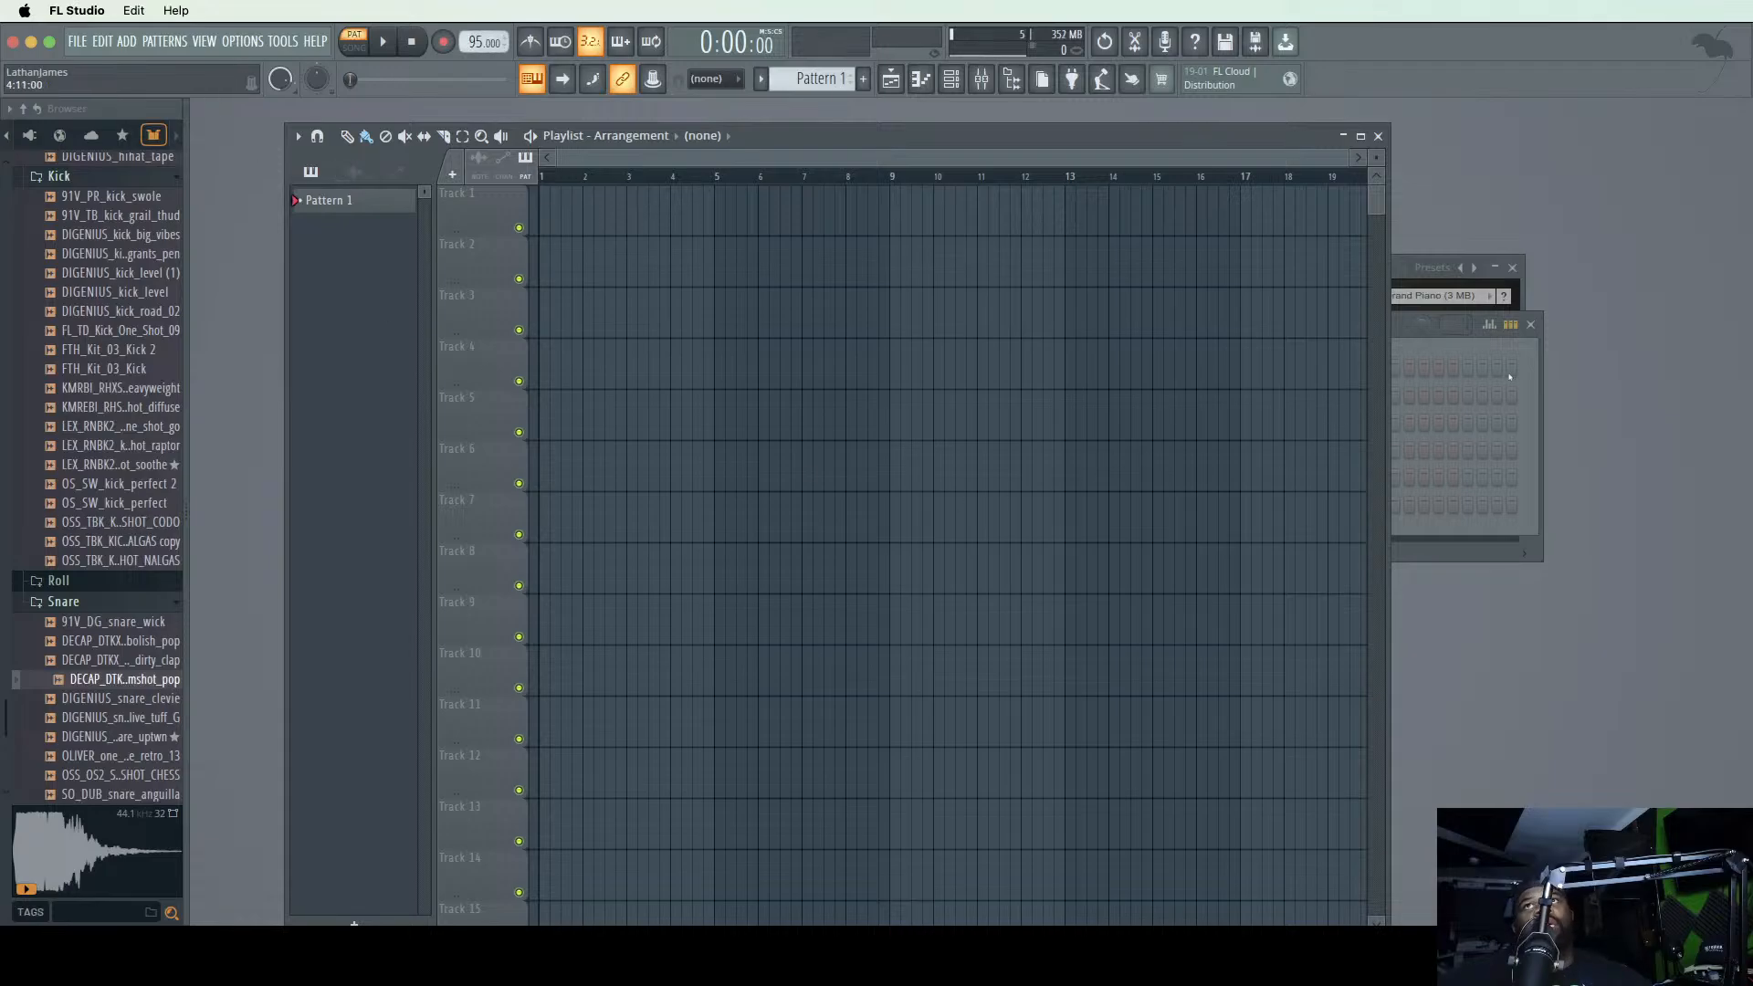
pyautogui.click(1397, 335)
pyautogui.moveTo(1283, 327); pyautogui.dragTo(1086, 342)
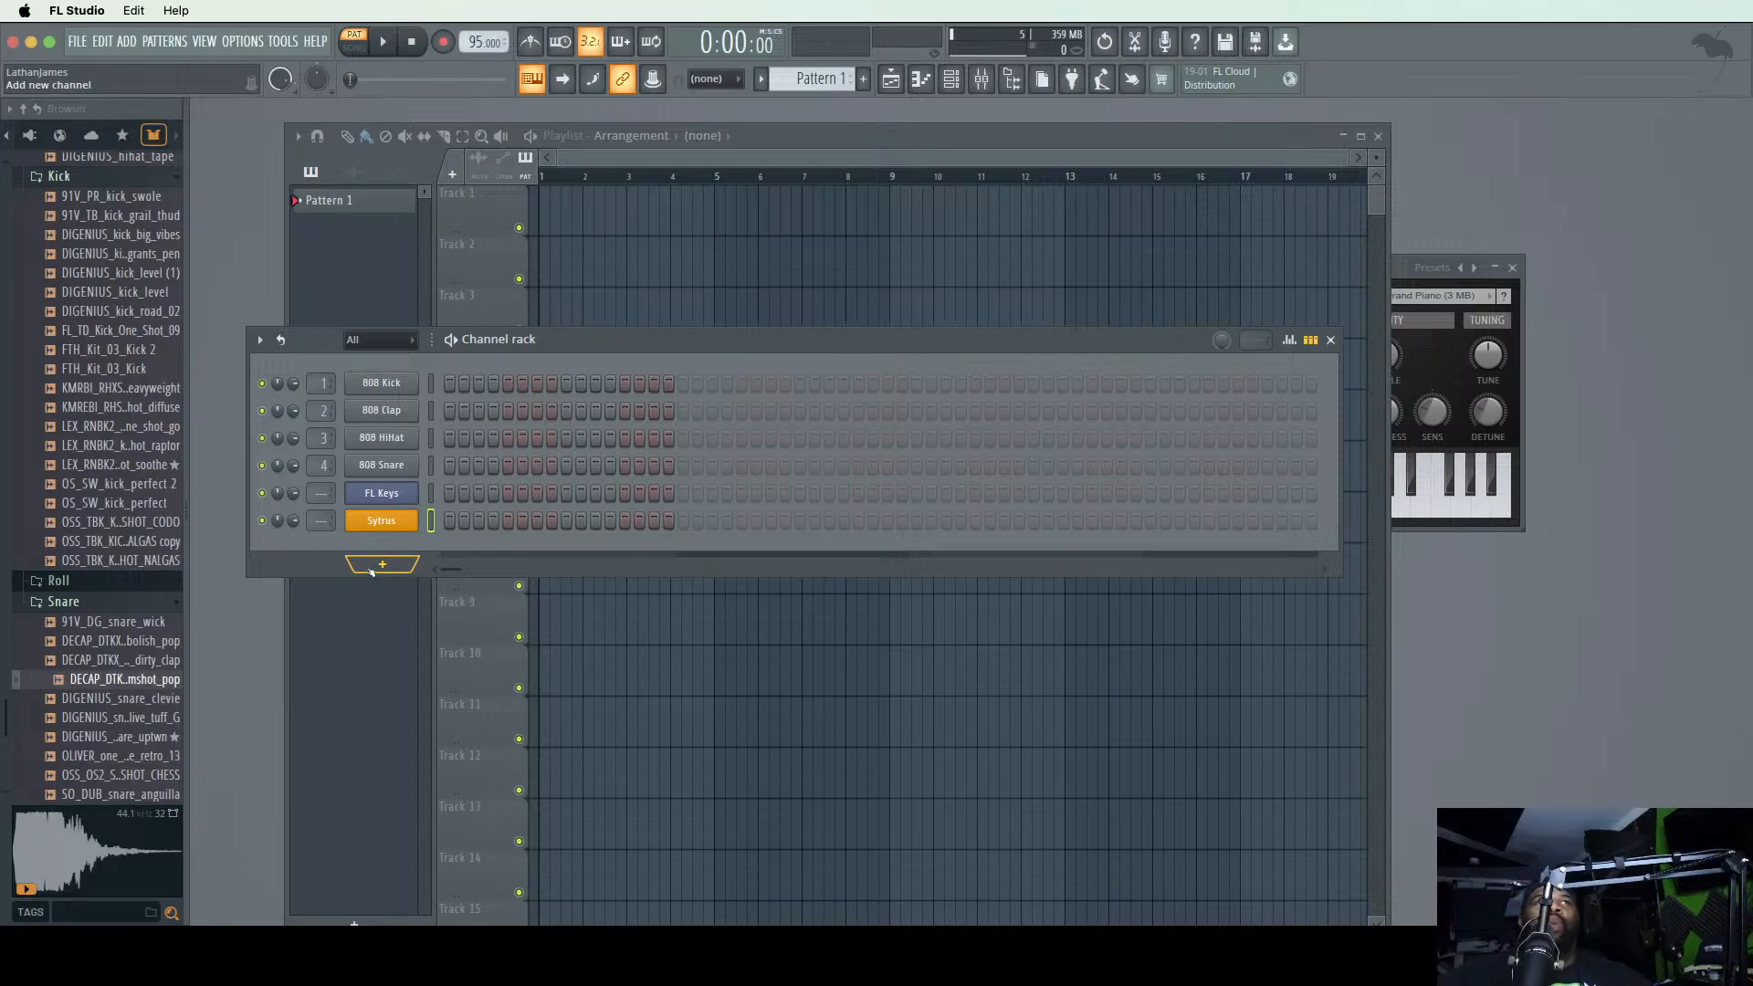
# - Add another Sytrus synth channel to the Channel rack and close its plugin window
pyautogui.click(371, 571)
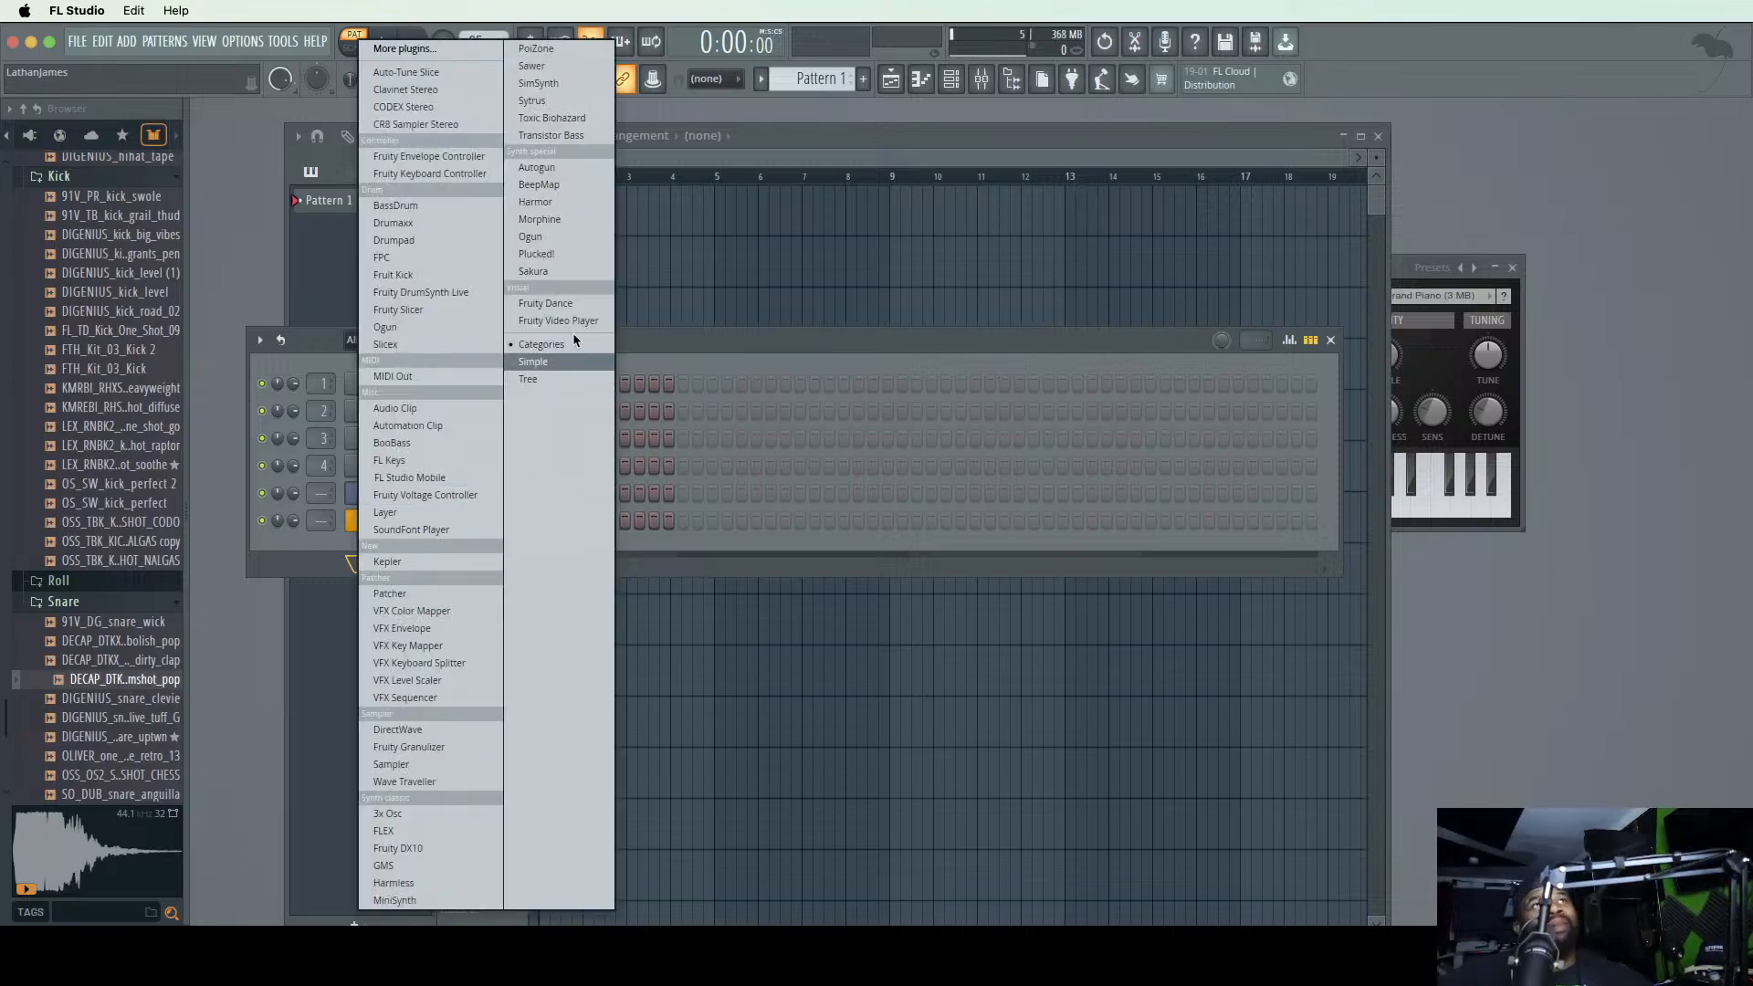
pyautogui.click(538, 101)
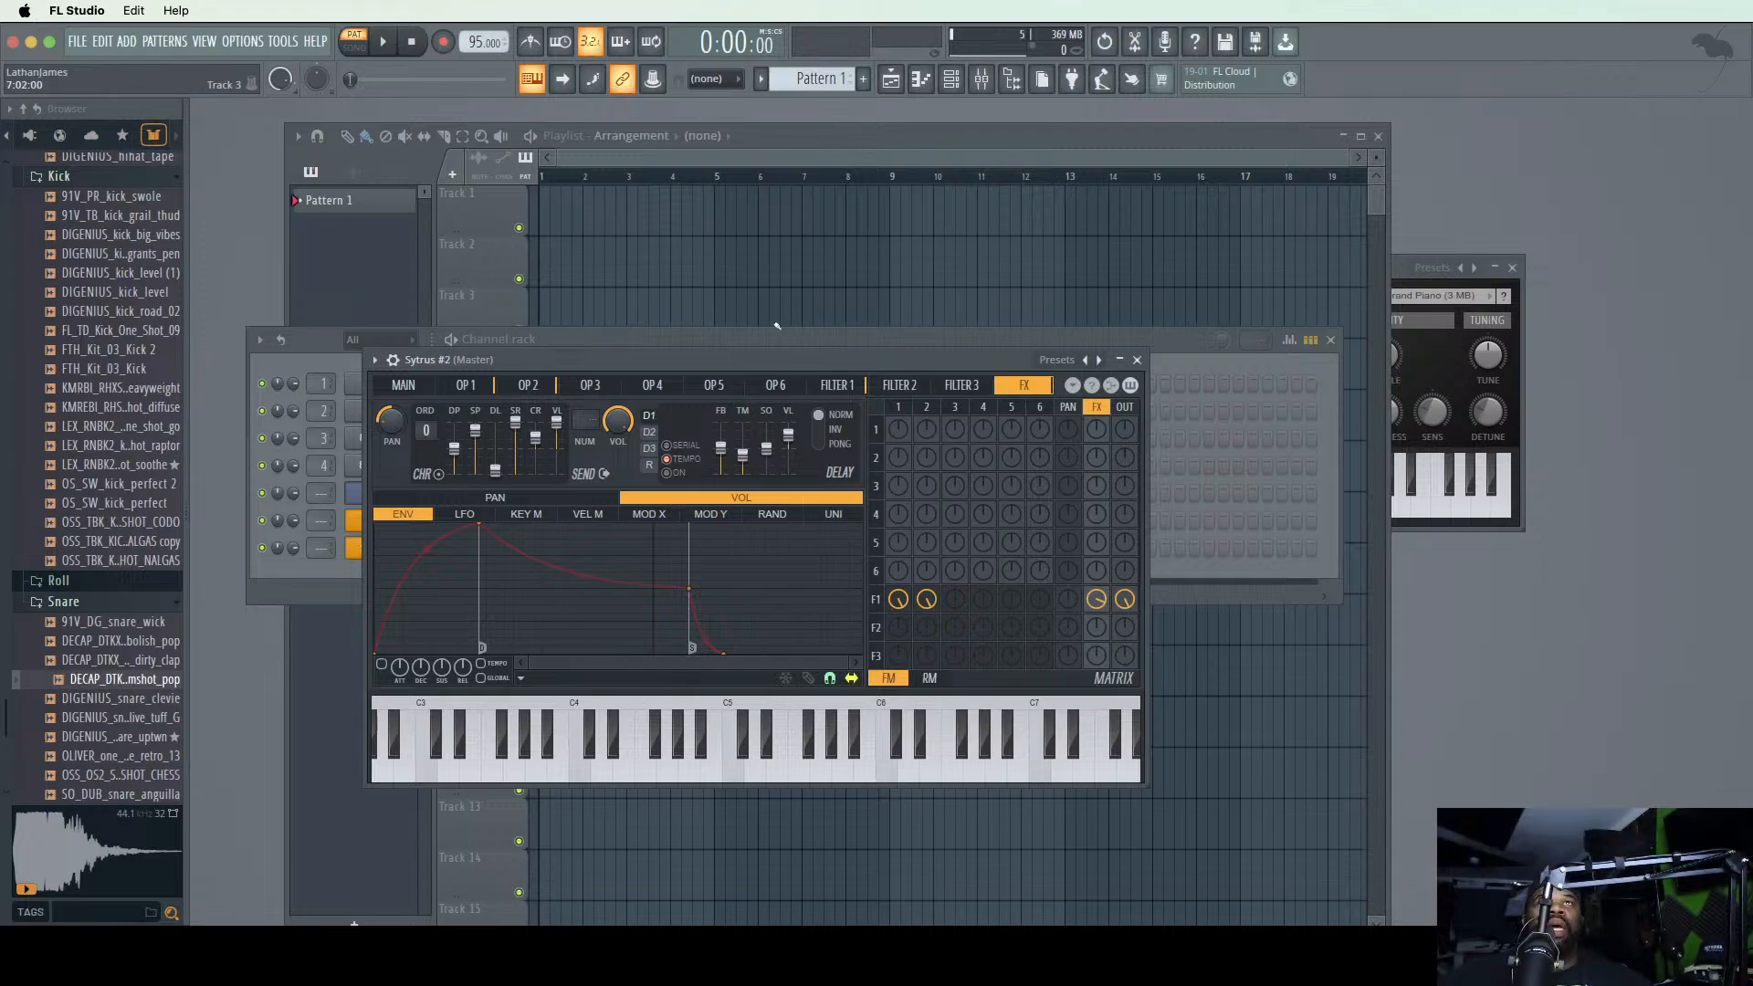
pyautogui.moveTo(647, 366); pyautogui.dragTo(640, 754)
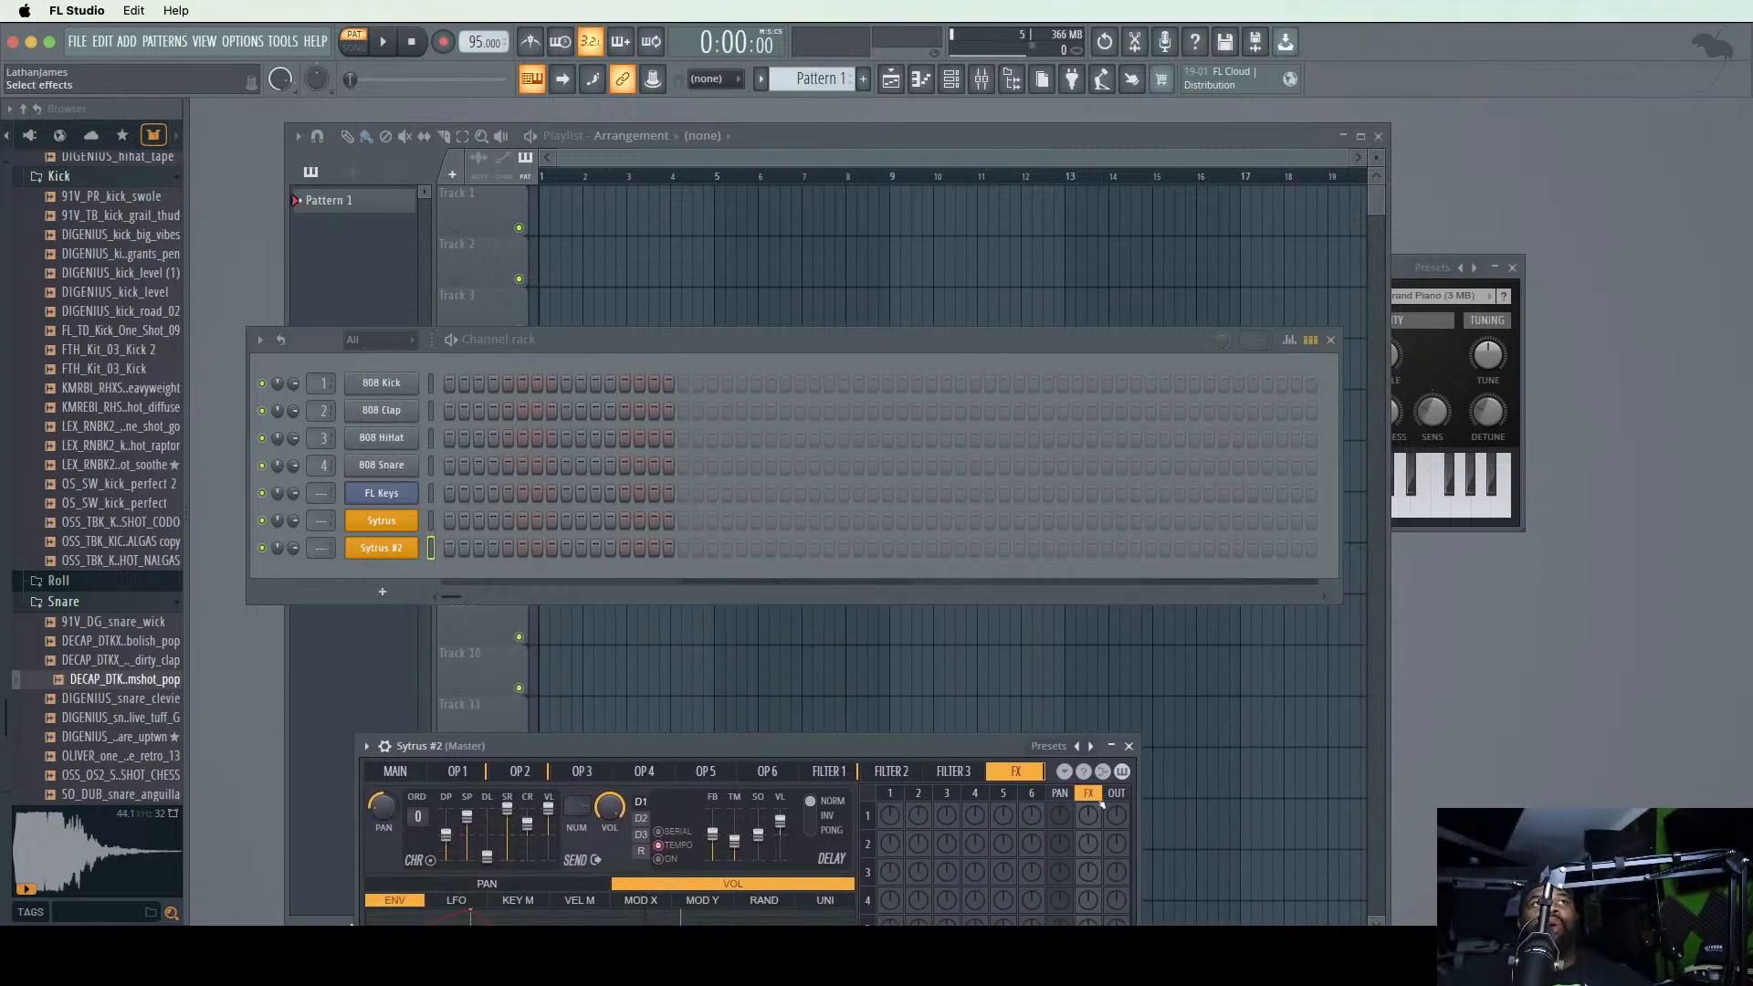
pyautogui.click(1129, 747)
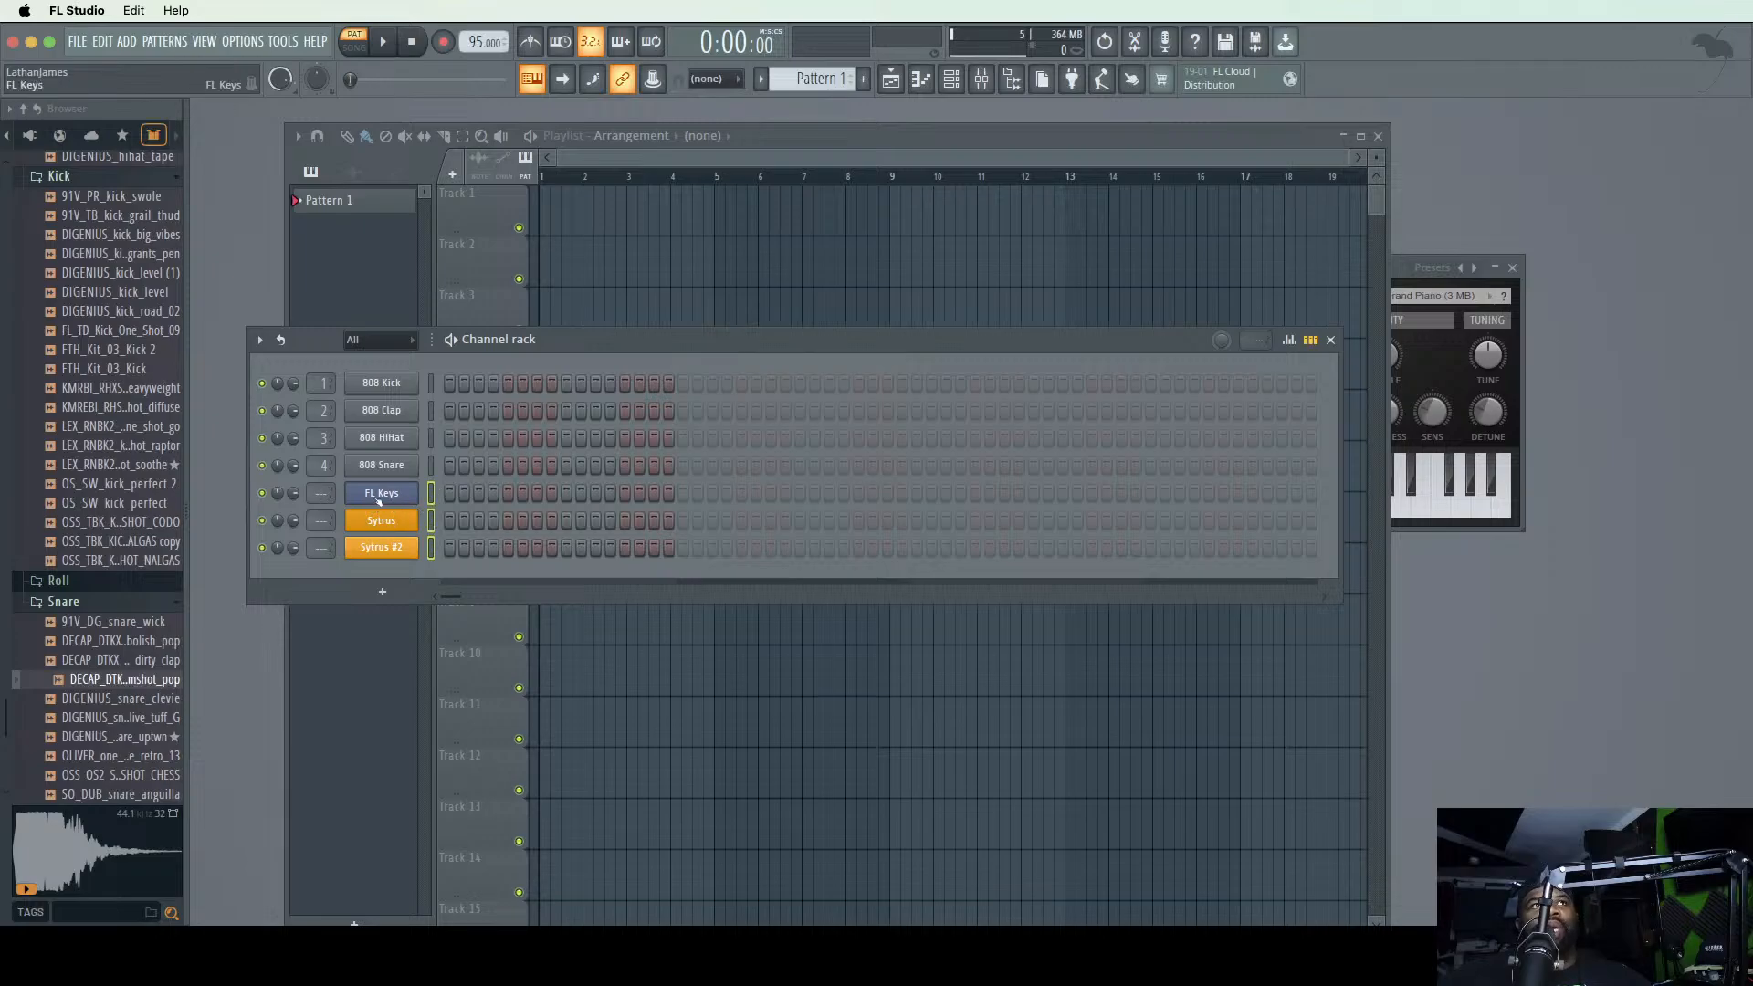
# - Delete the FL Keys, Sytrus and Sytrus #2 channels from the Channel rack
pyautogui.rightClick(417, 491)
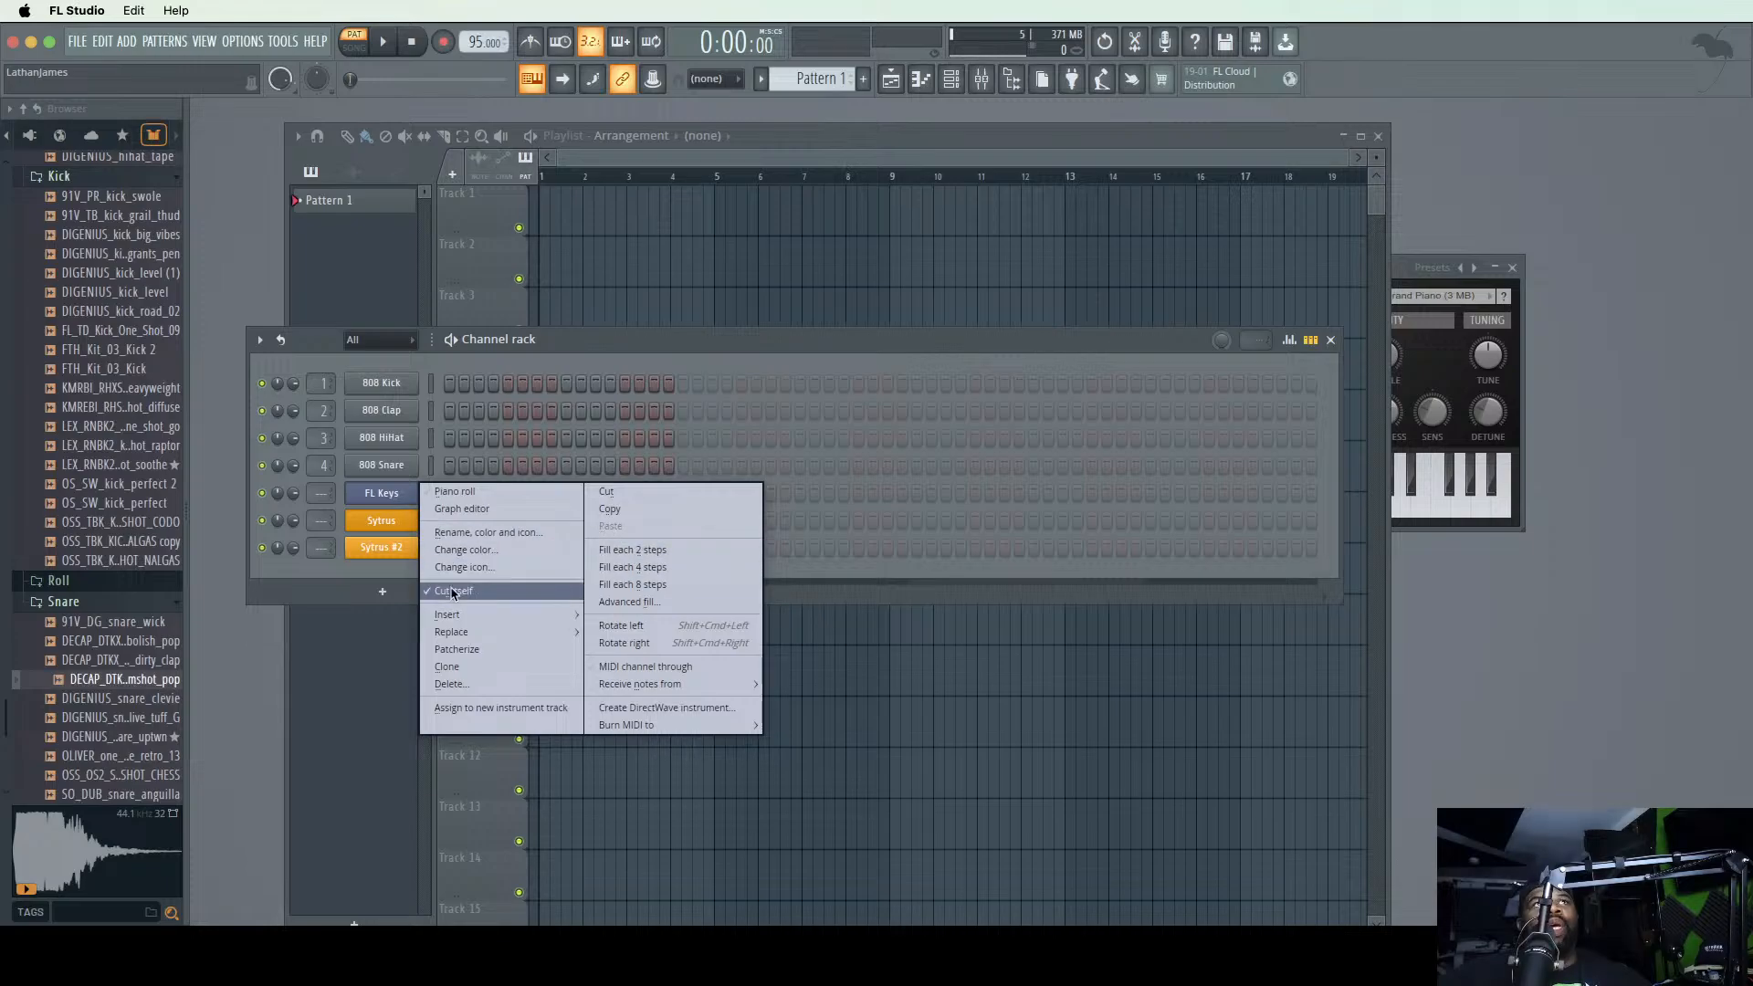
pyautogui.click(451, 683)
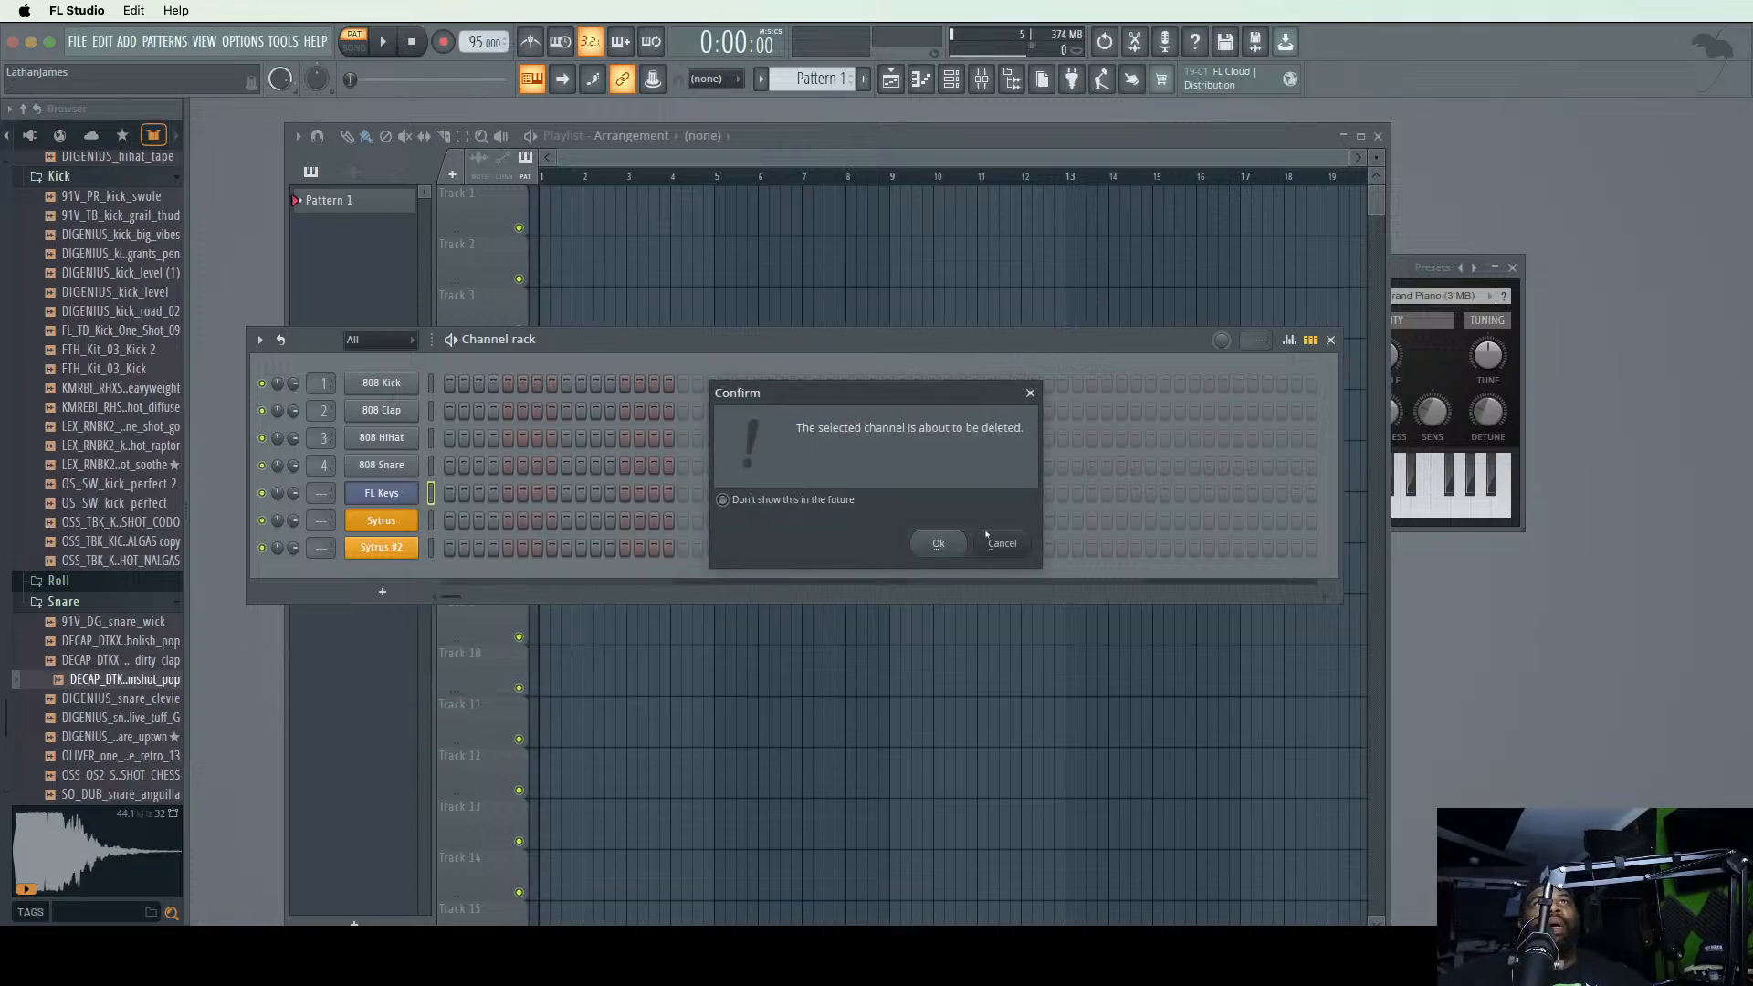
pyautogui.click(937, 543)
pyautogui.click(432, 493)
pyautogui.rightClick(412, 498)
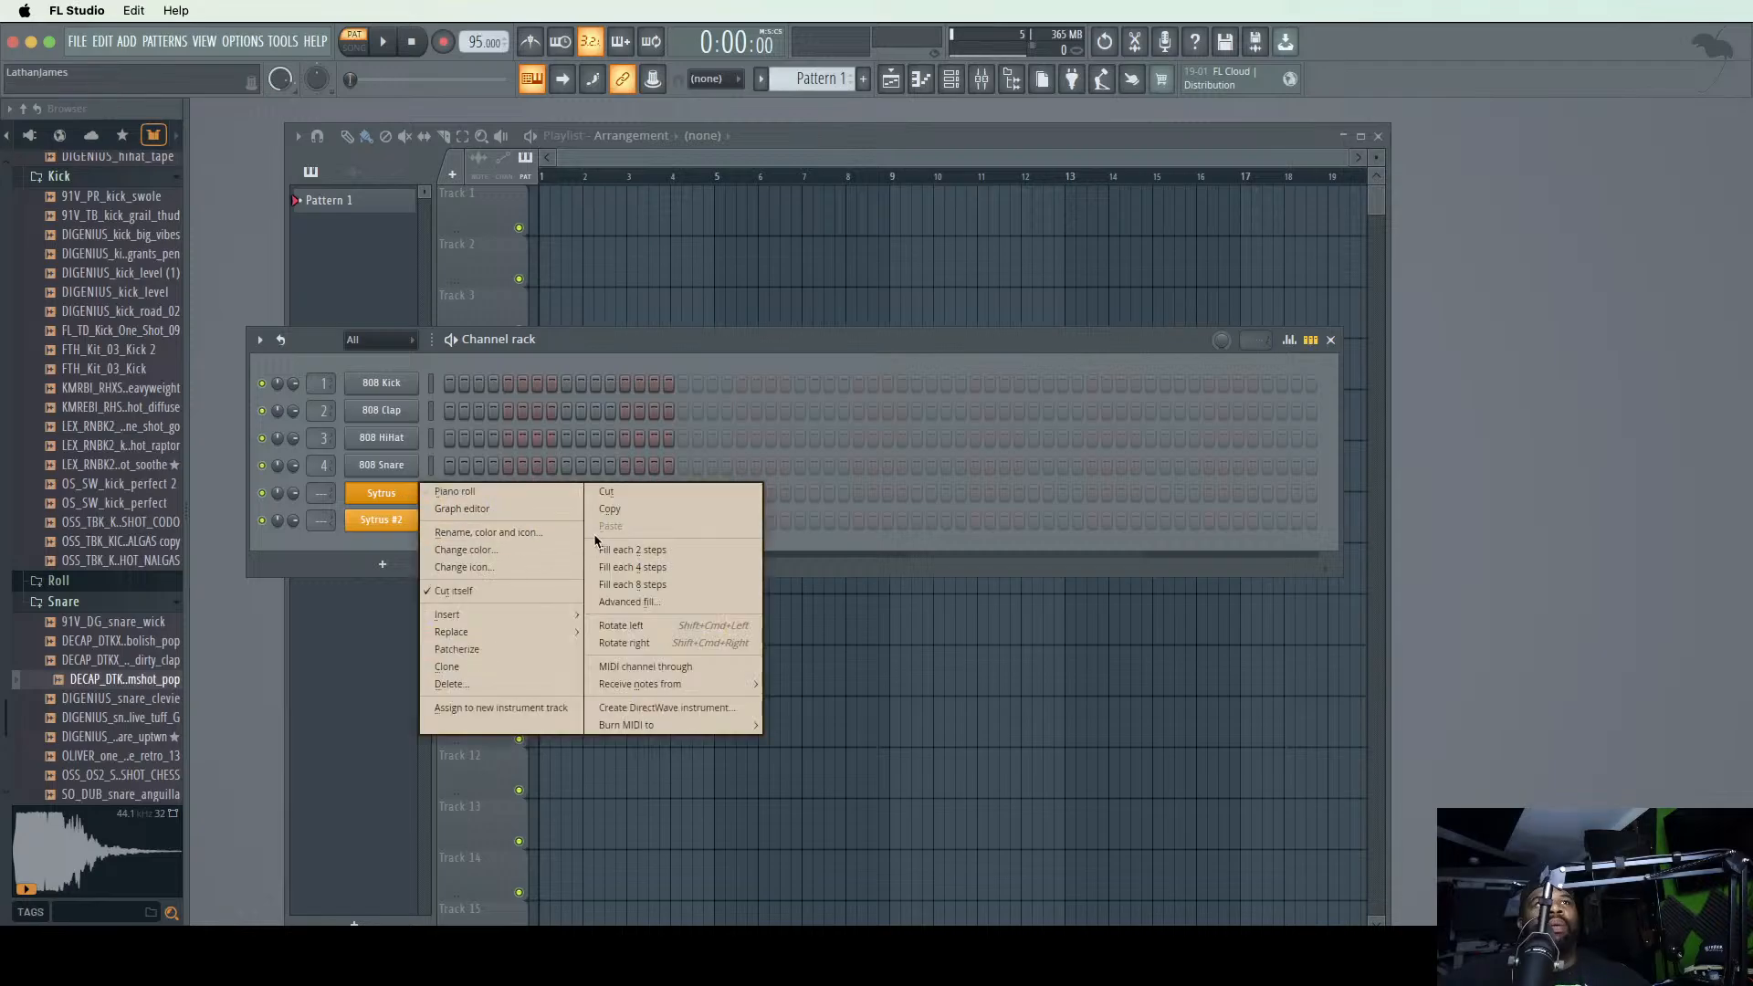
pyautogui.click(475, 685)
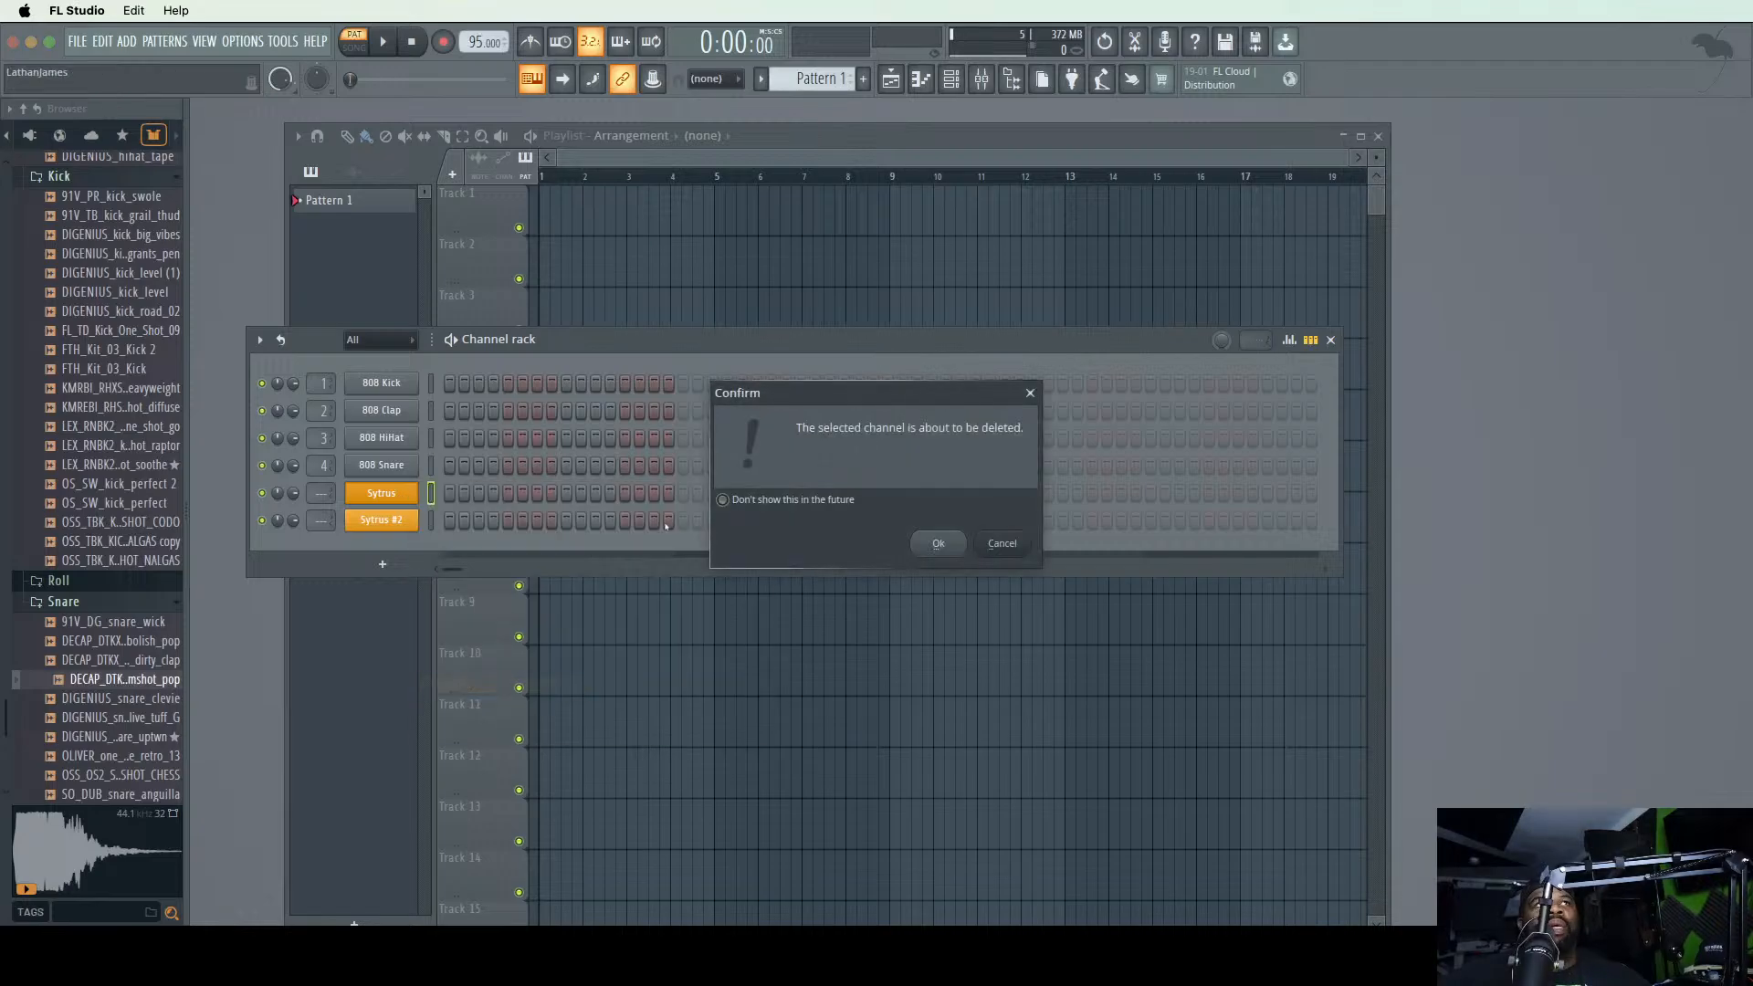
pyautogui.click(934, 540)
pyautogui.click(431, 493)
pyautogui.rightClick(387, 496)
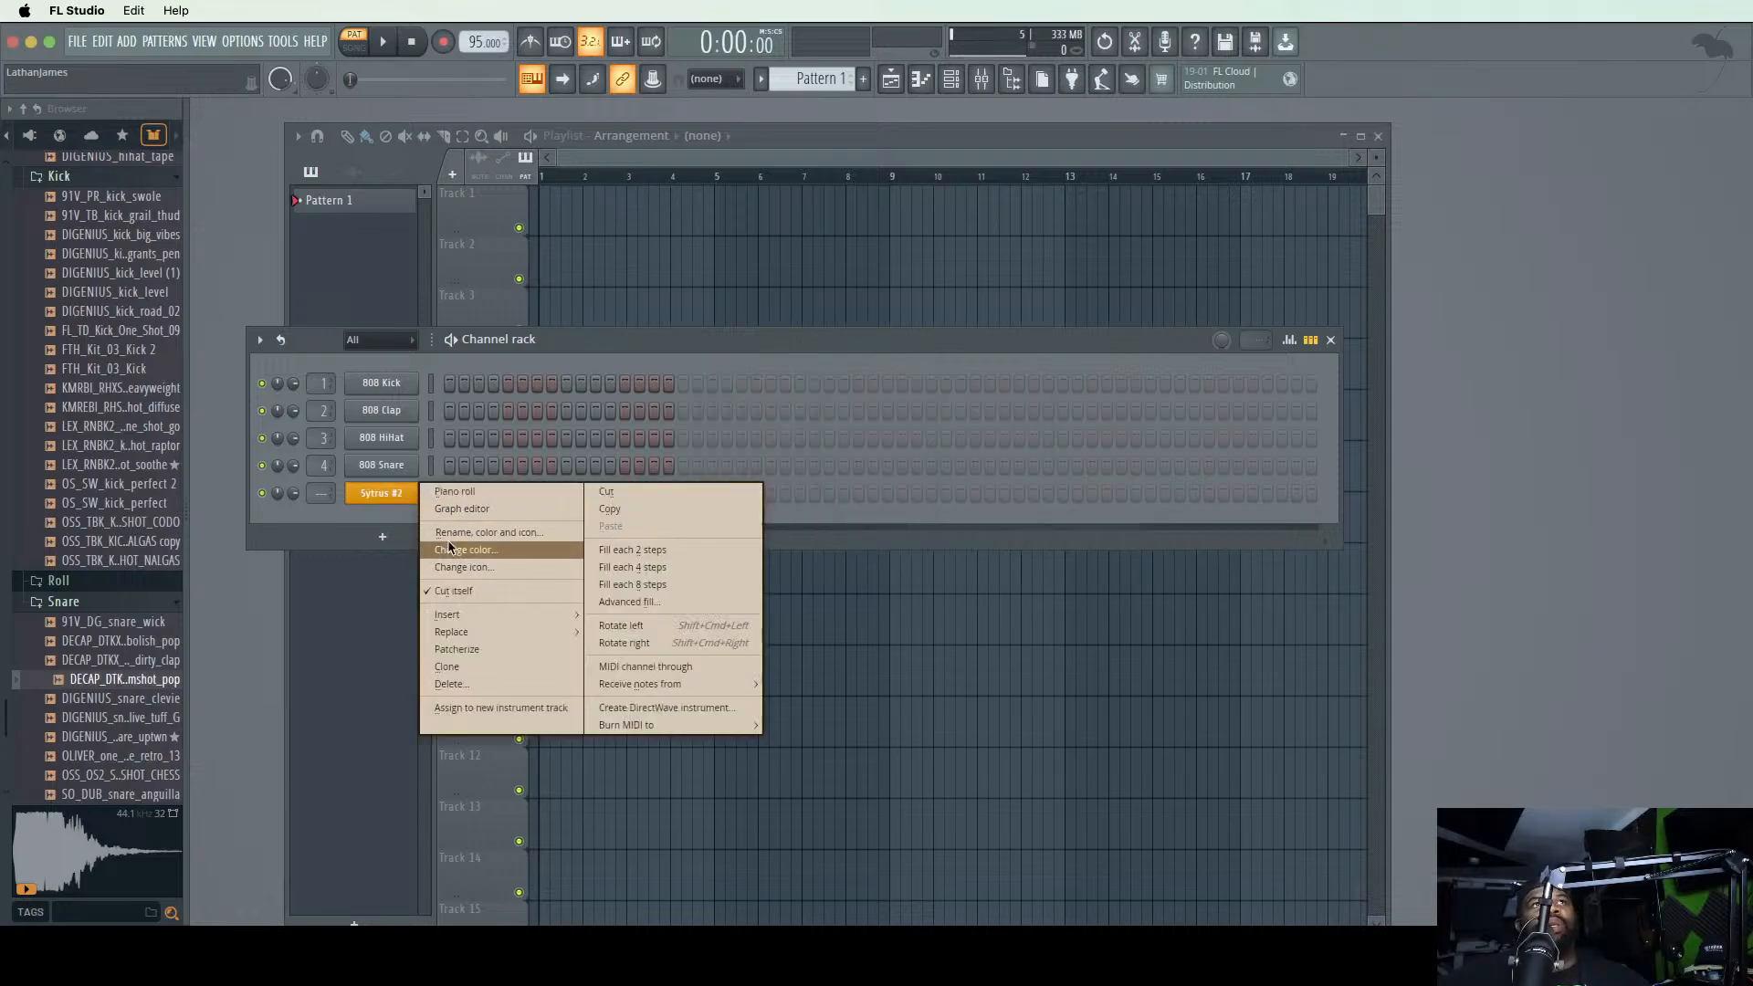
pyautogui.click(452, 686)
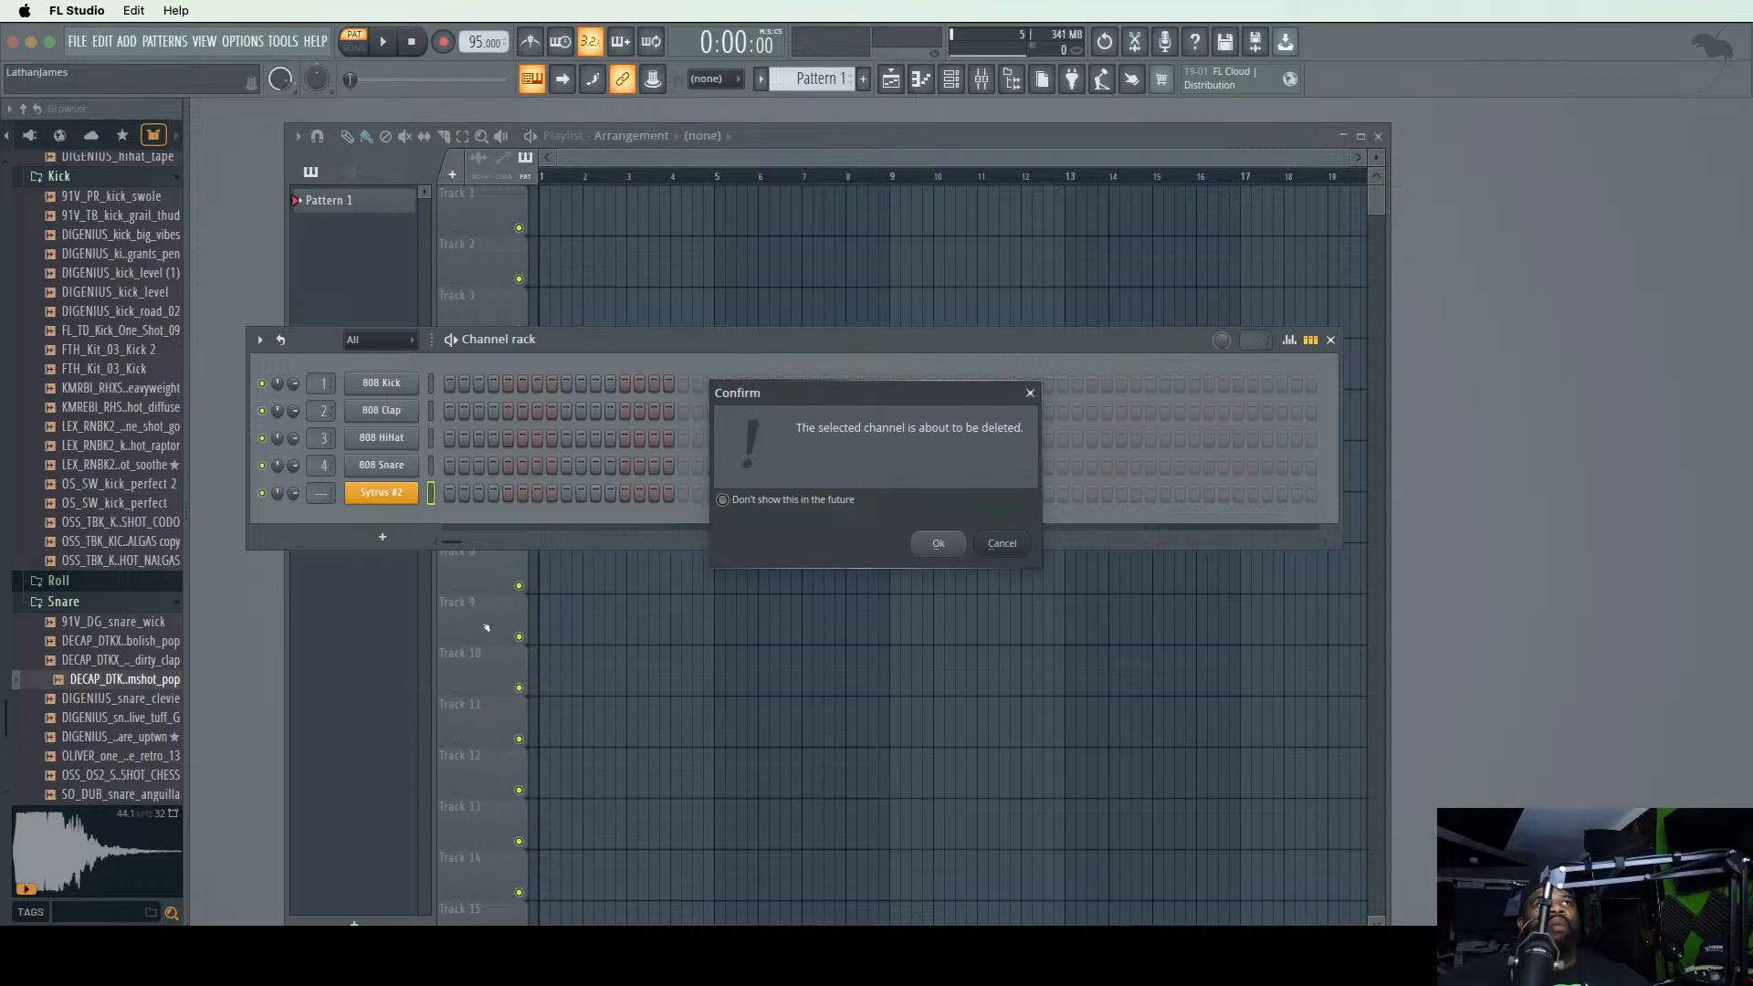
pyautogui.click(937, 544)
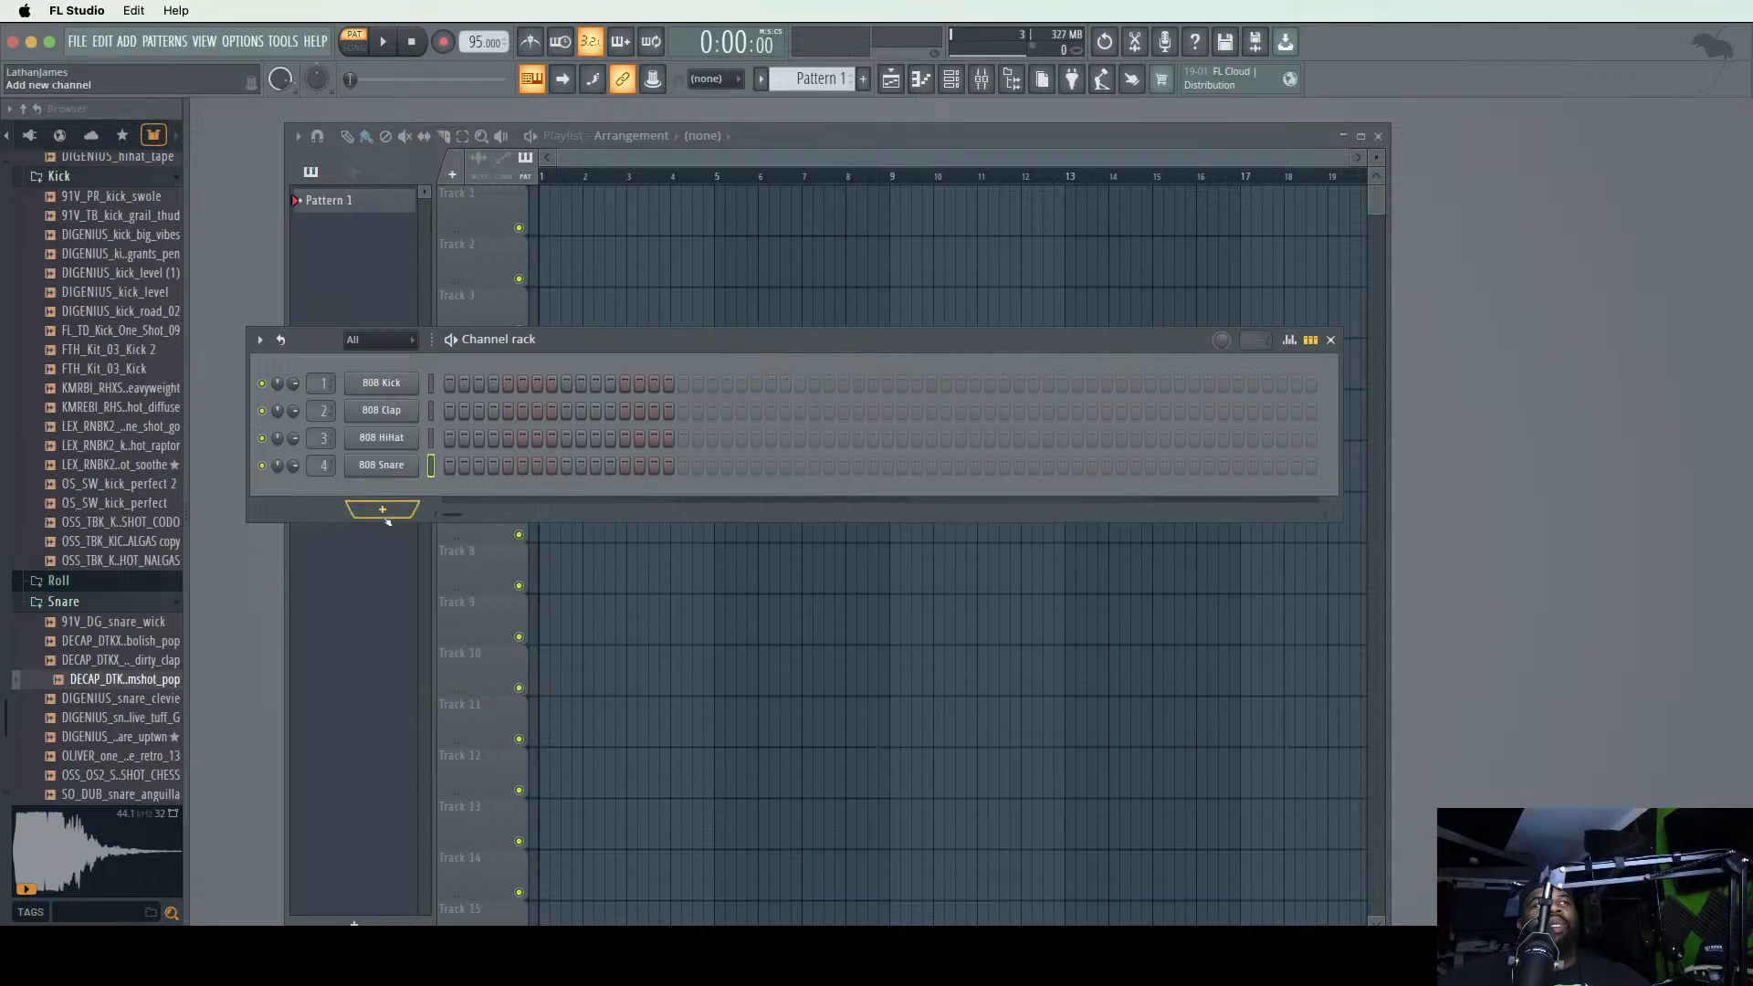
pyautogui.click(382, 509)
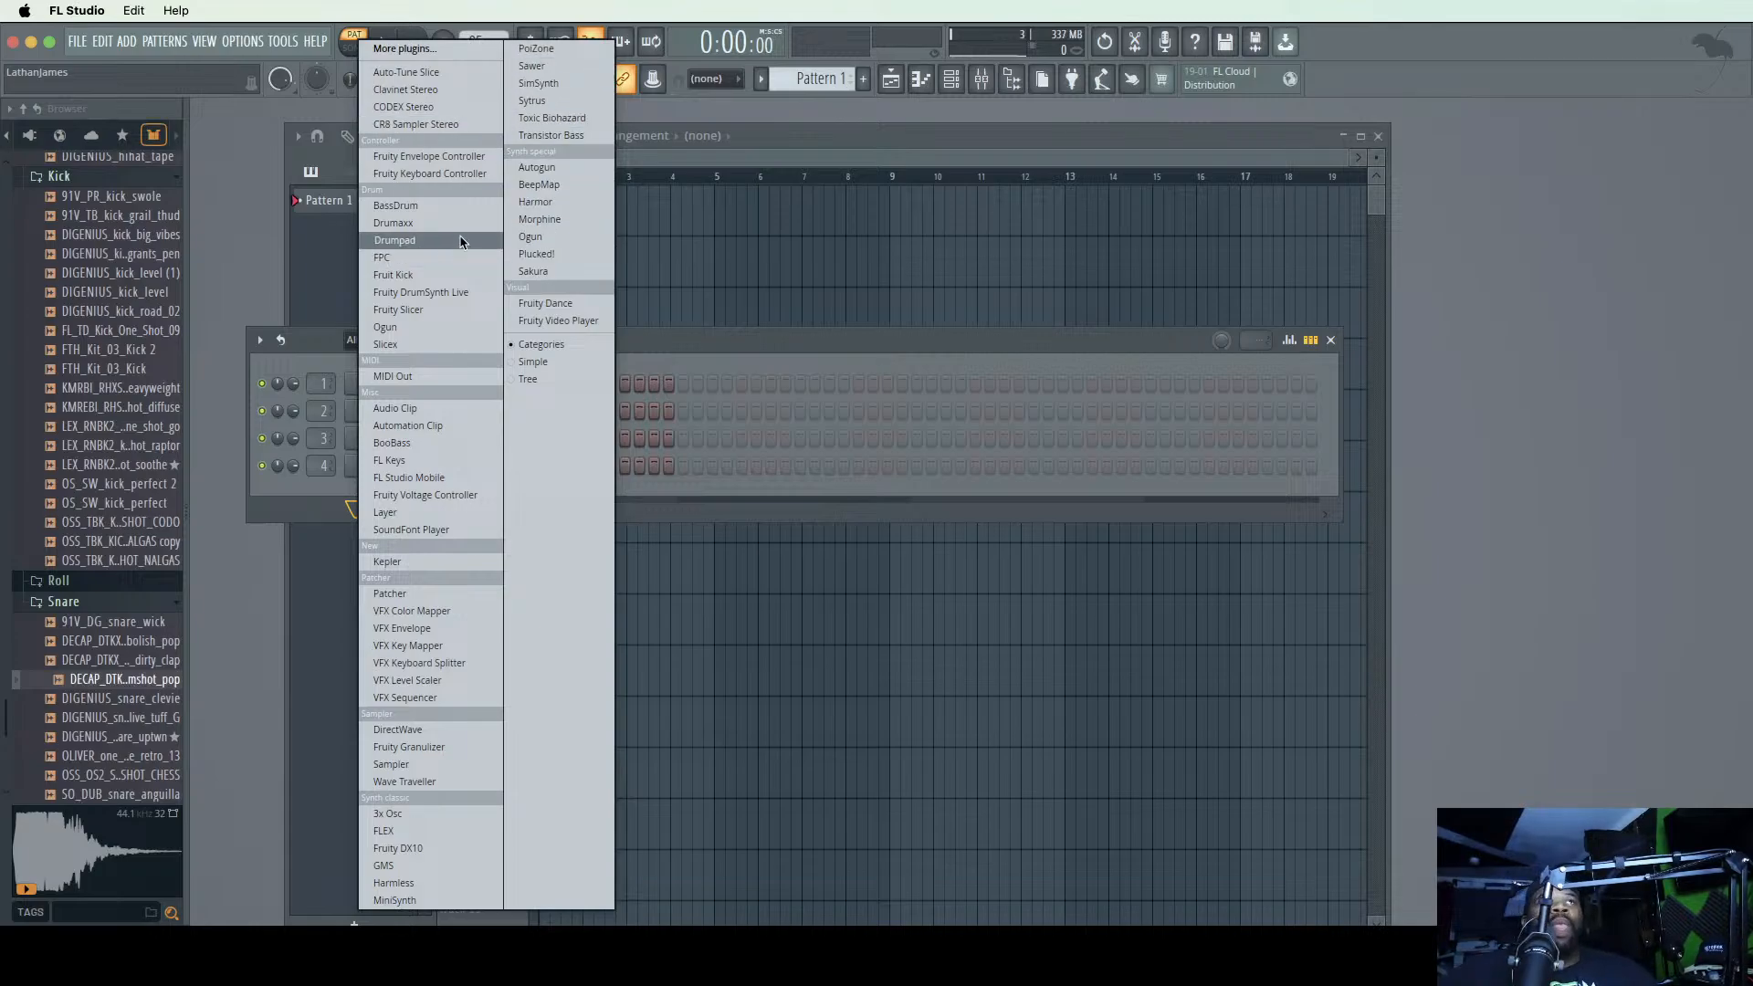
pyautogui.click(532, 361)
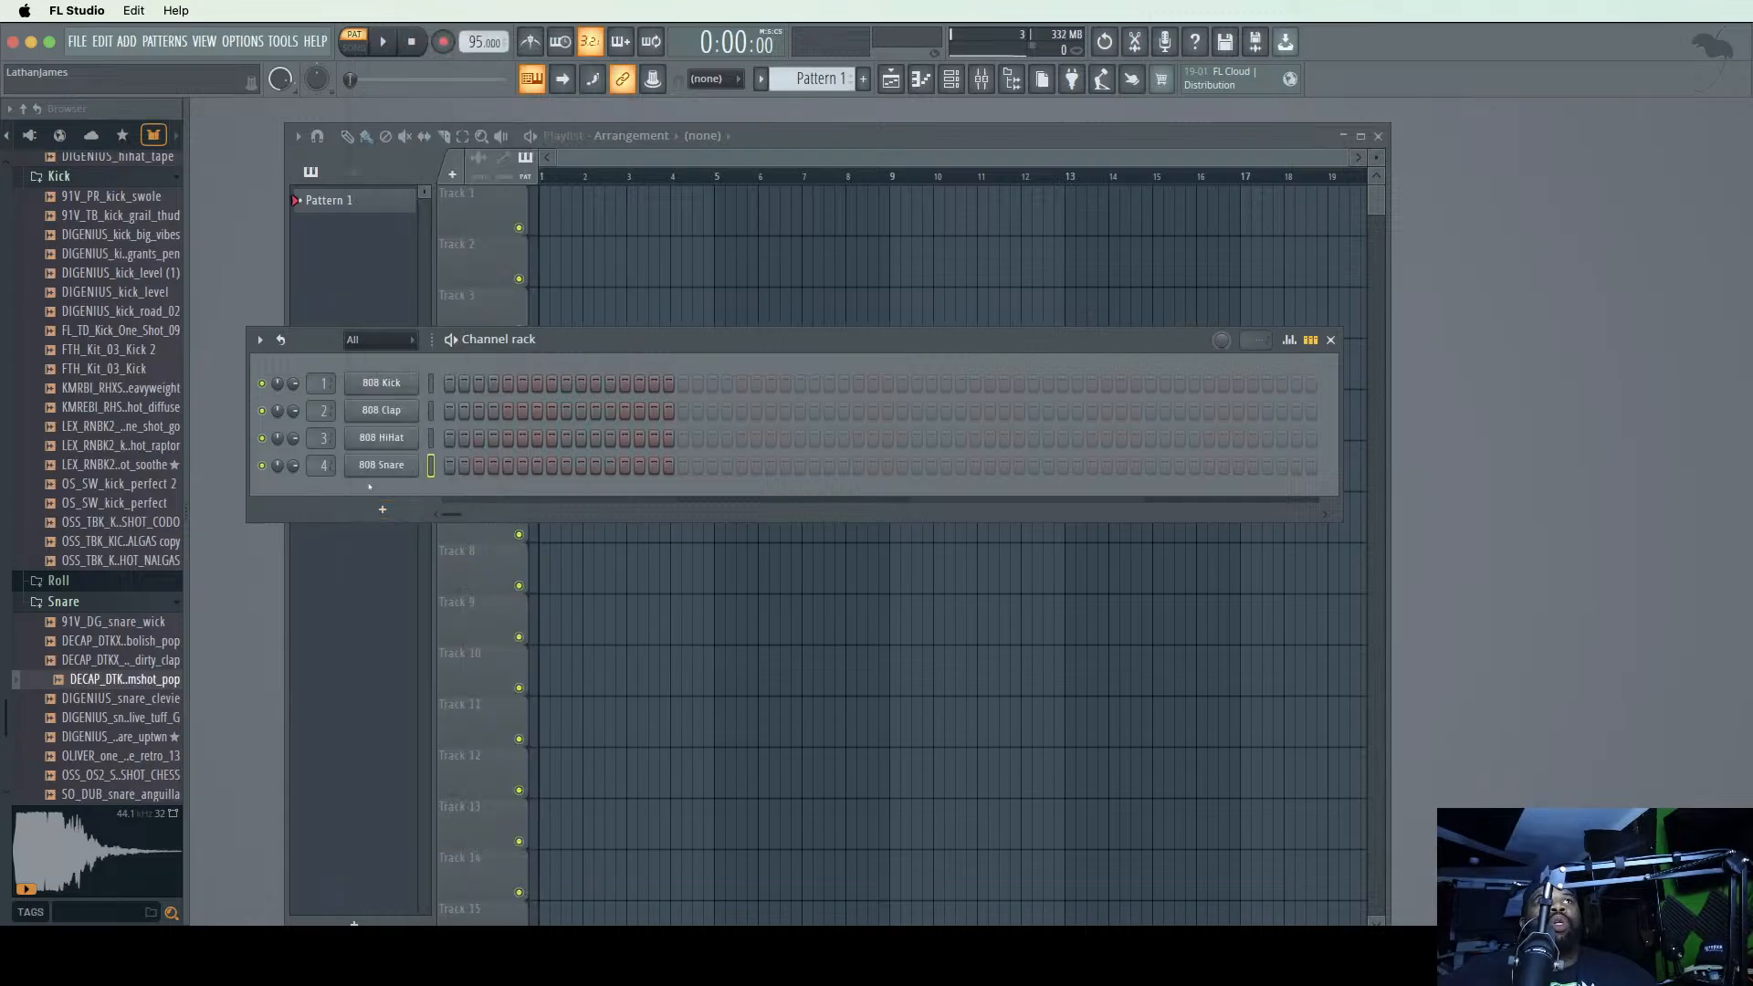
# - Add a FLEX synth channel below the 808 Snare in the Channel rack
pyautogui.moveTo(601, 343); pyautogui.dragTo(692, 329)
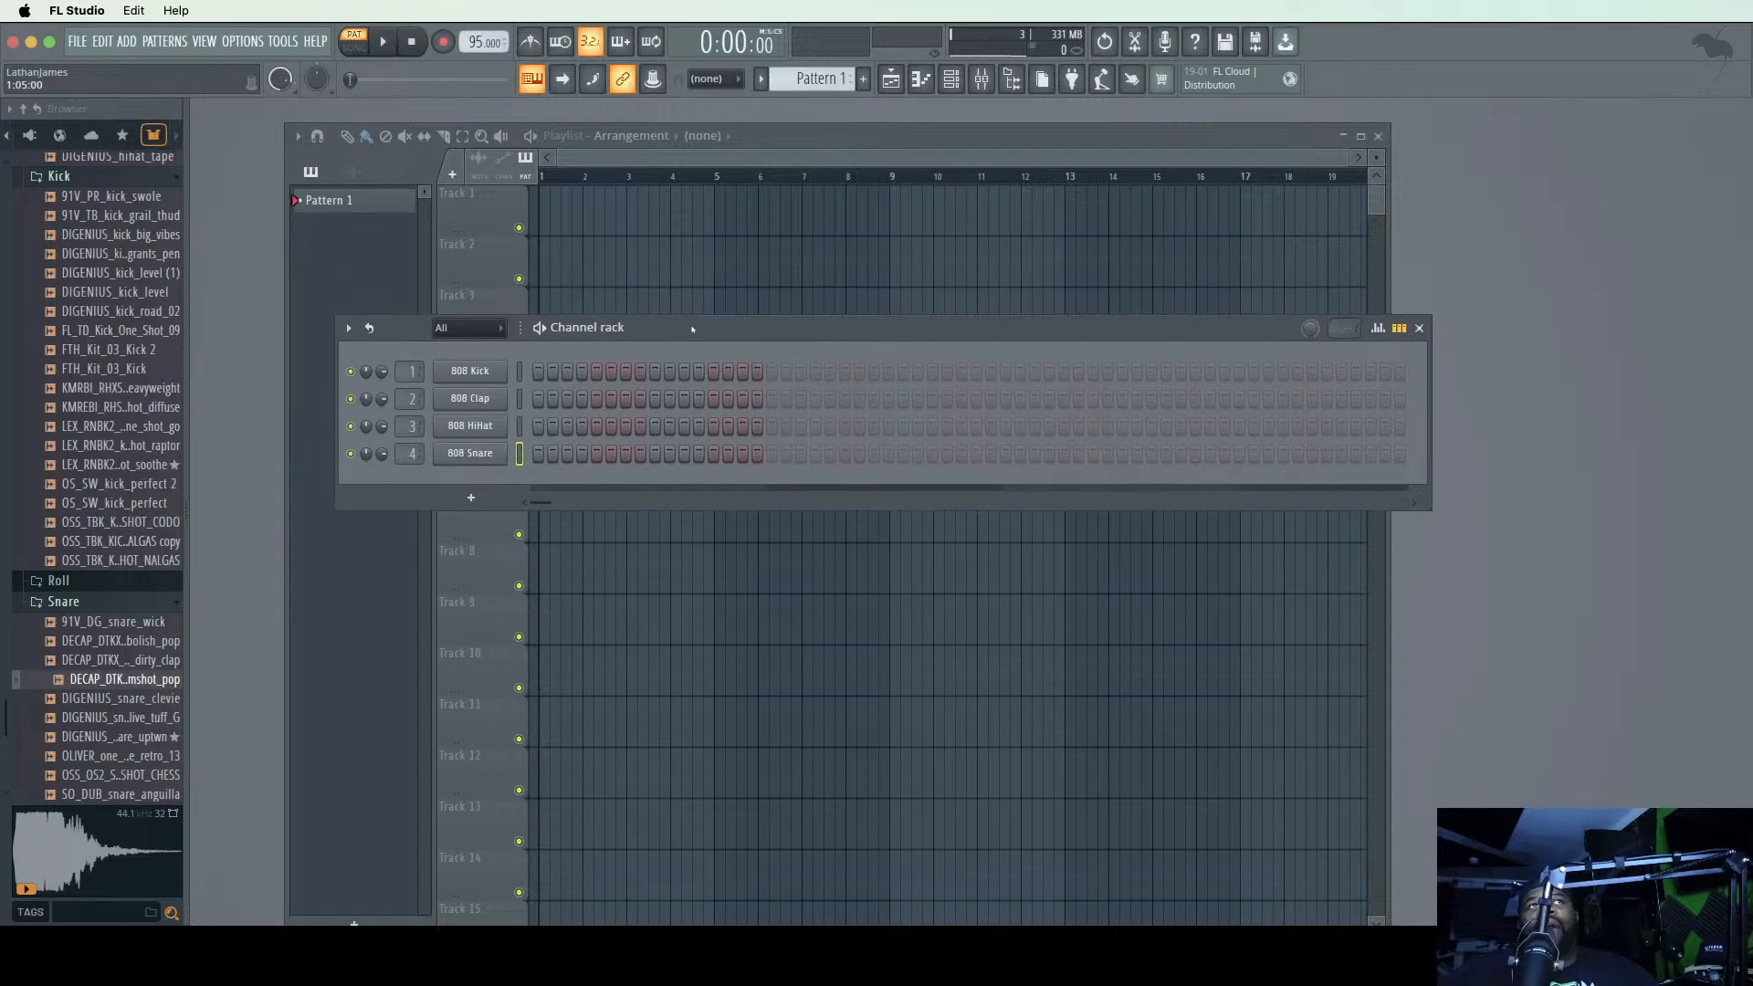
pyautogui.click(478, 501)
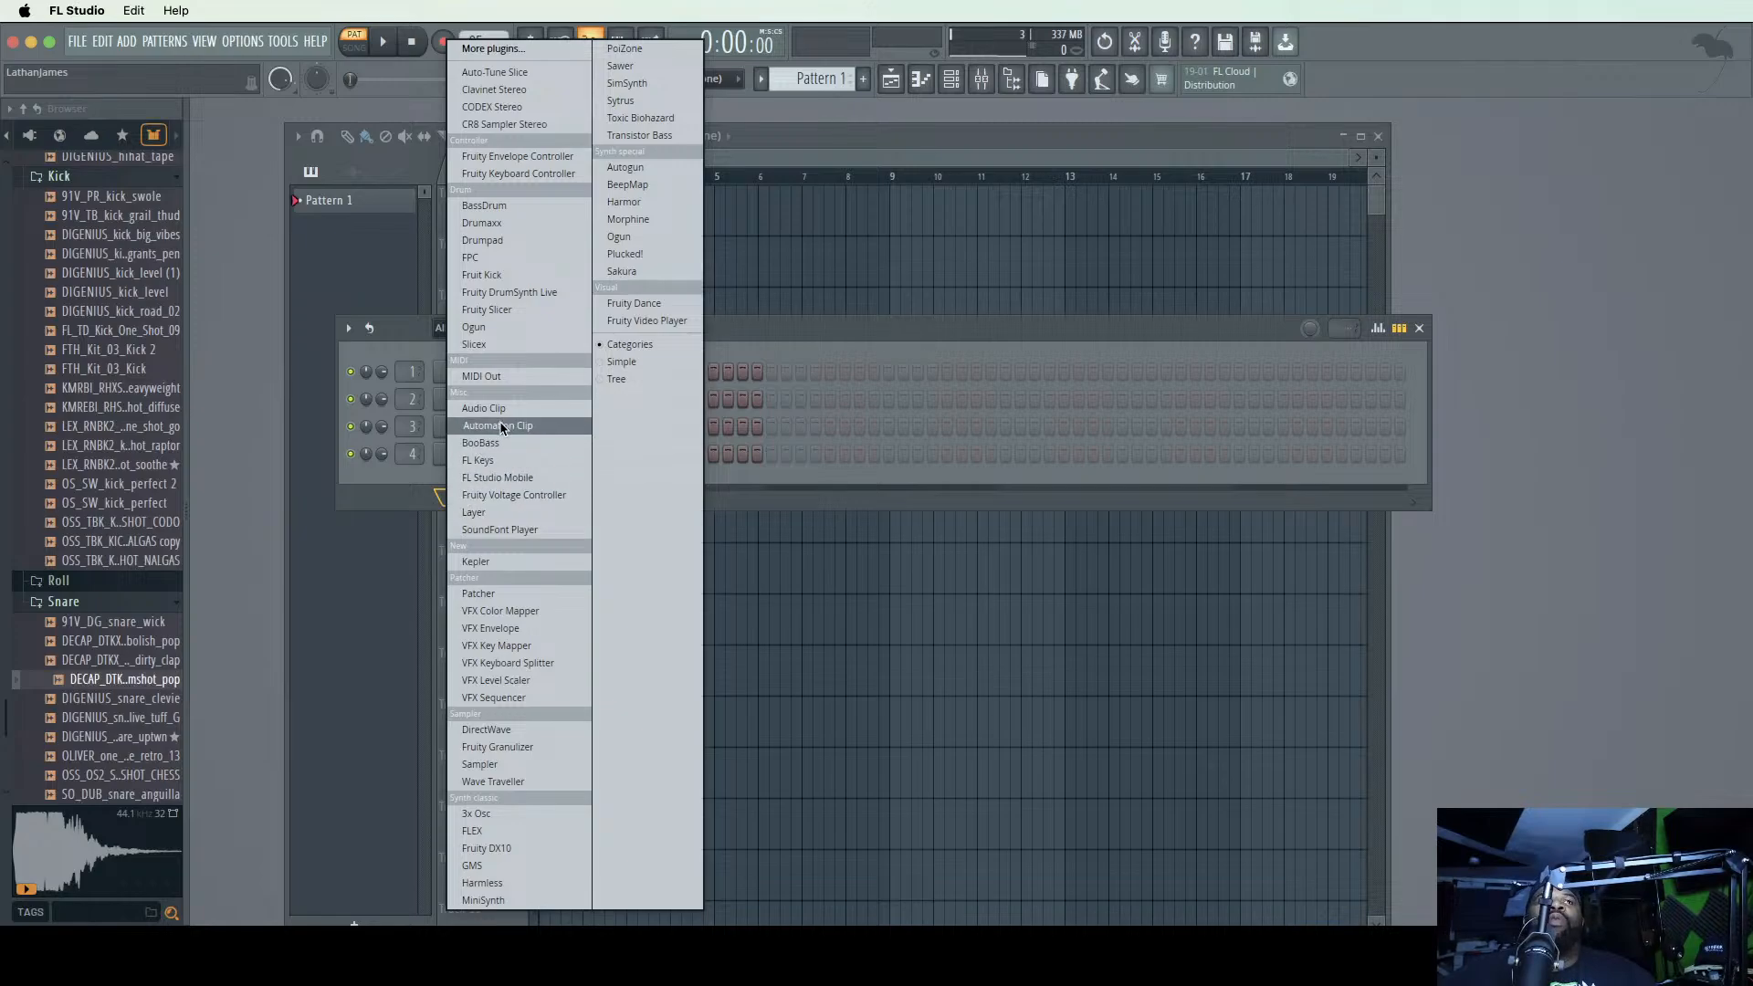
pyautogui.click(491, 832)
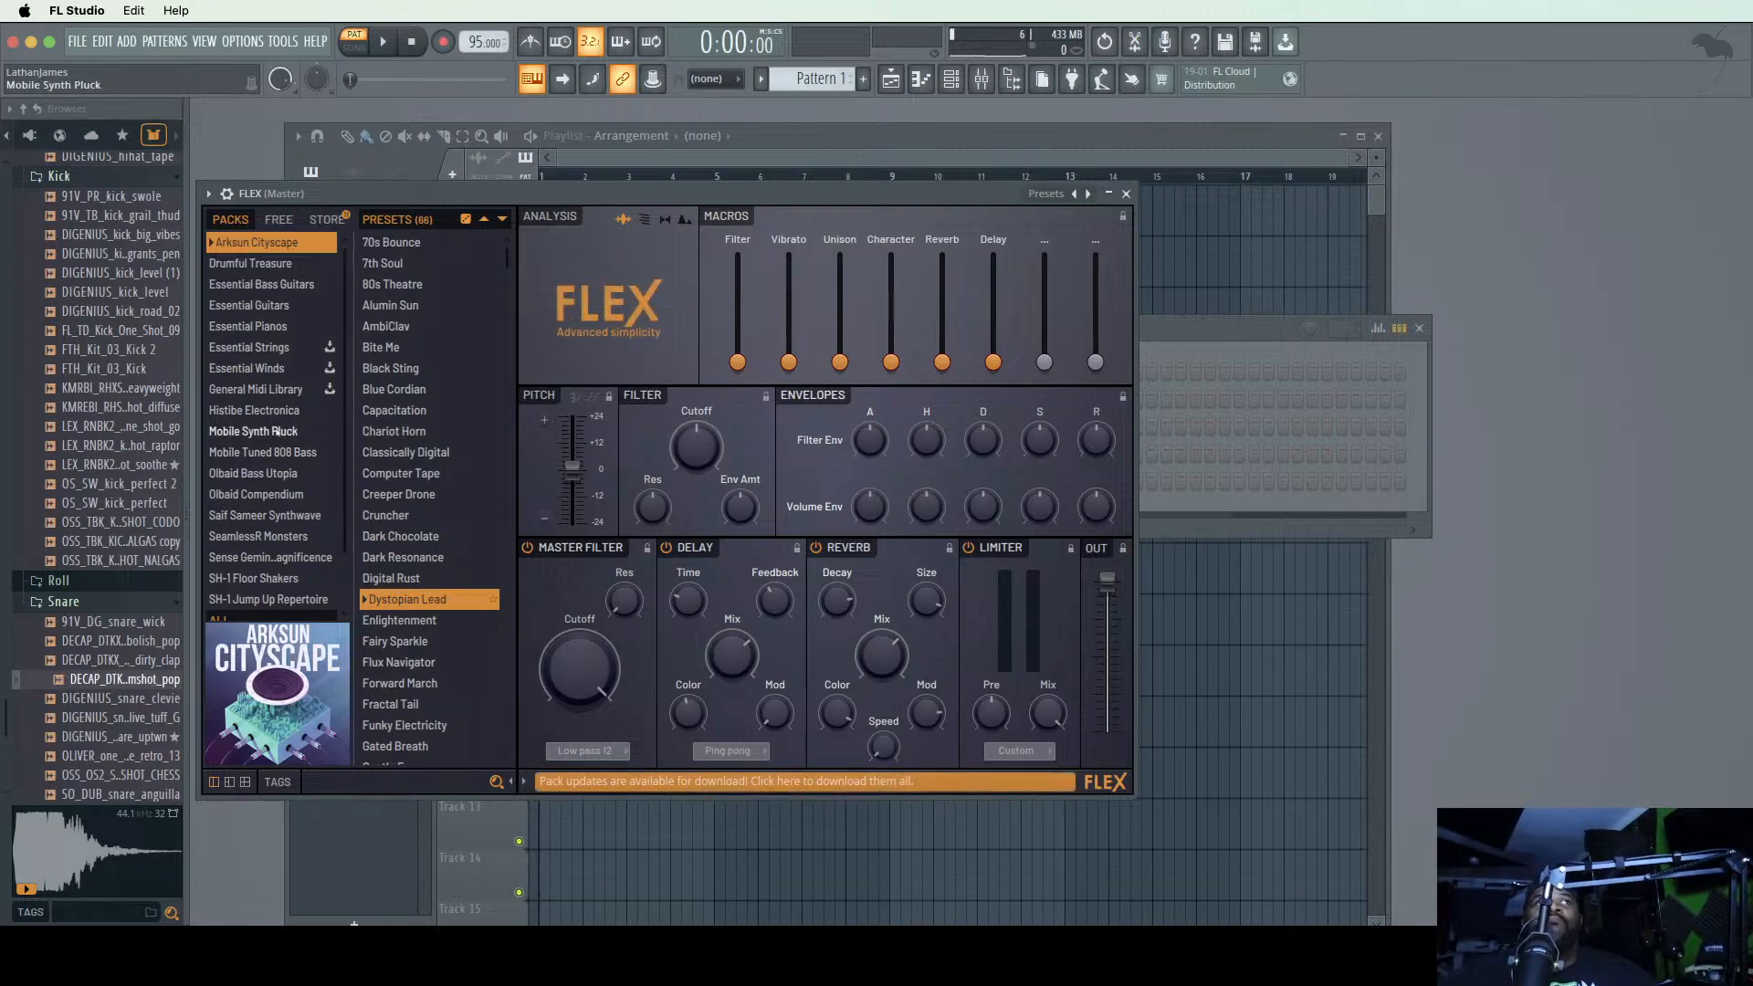
# - Load the Synpluck Multi preset from FLEX's Mobile Synth Pluck pack and close the plugin window
pyautogui.click(278, 432)
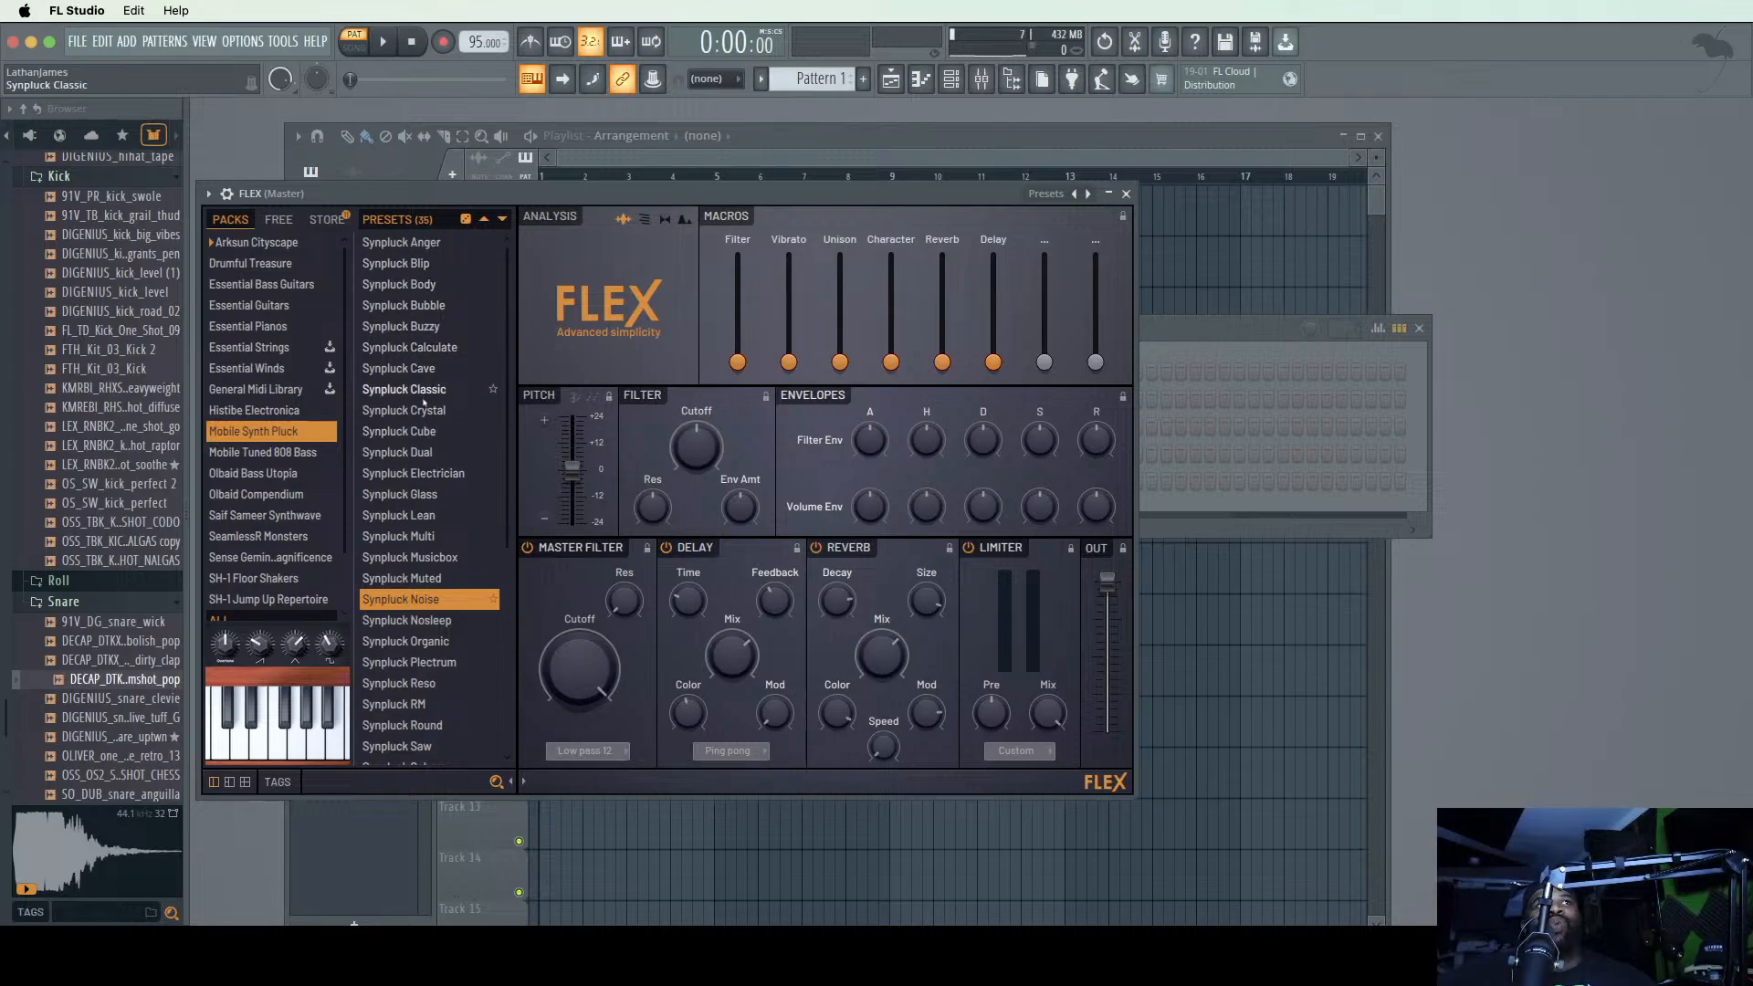
pyautogui.scroll(-3, 441, 579)
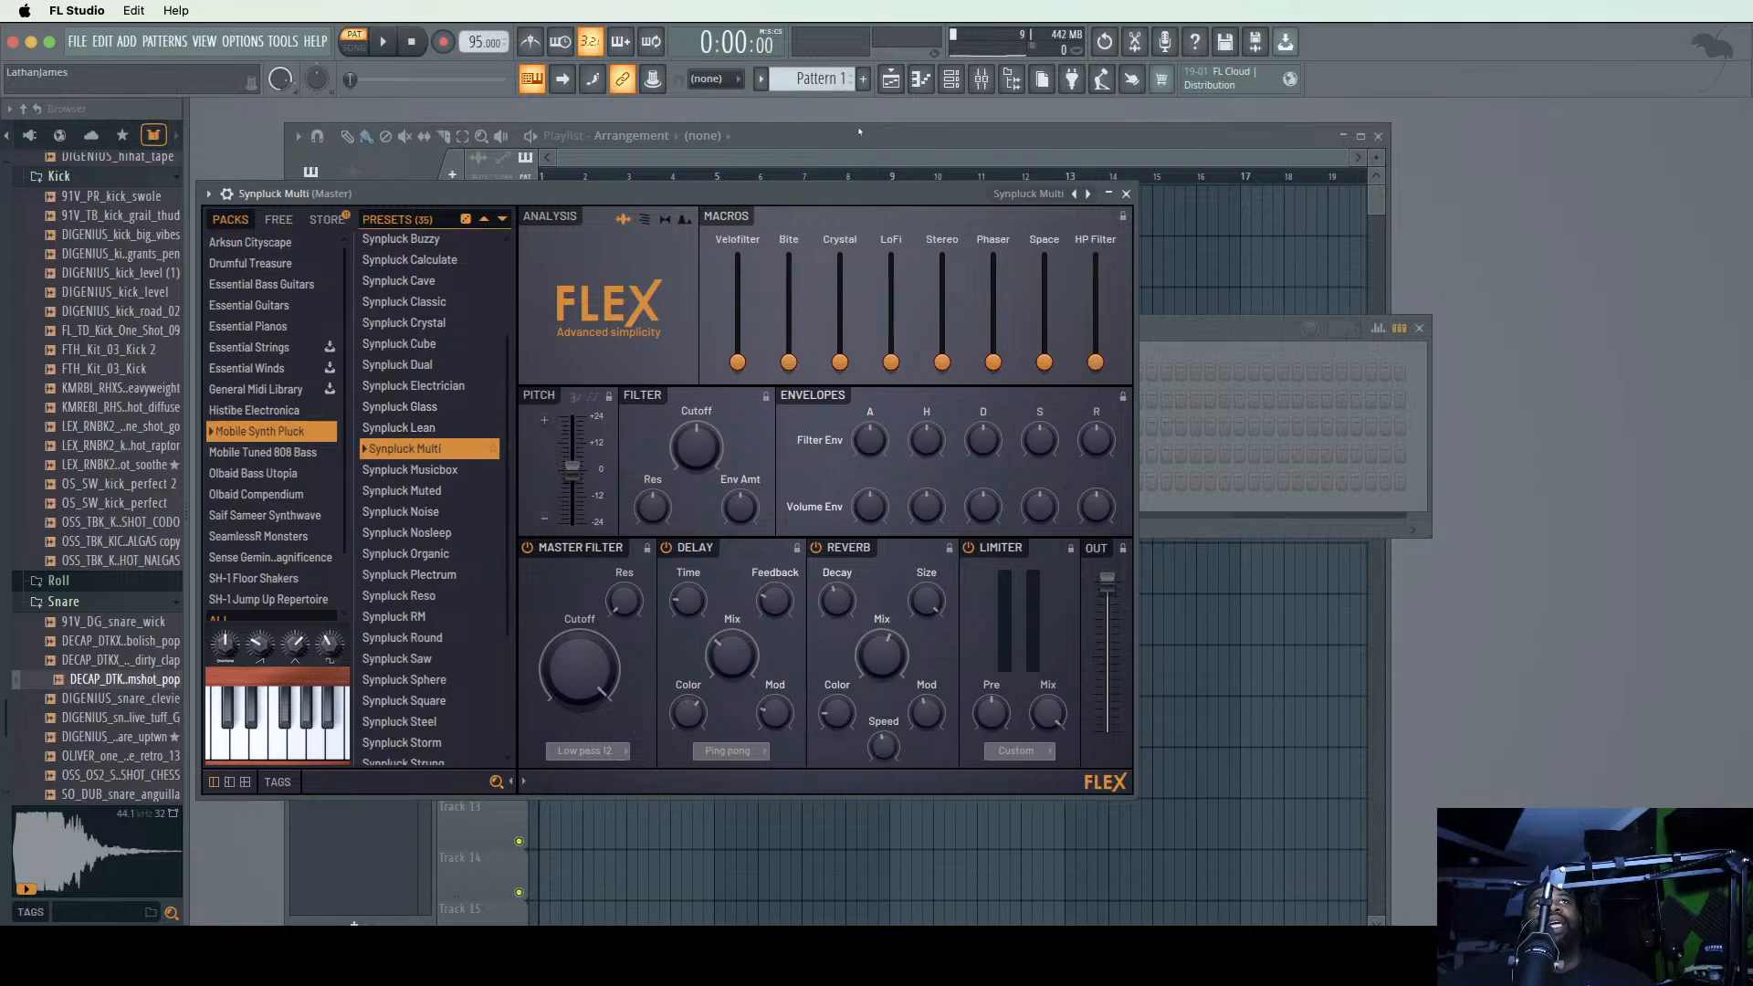
pyautogui.moveTo(872, 194); pyautogui.dragTo(932, 249)
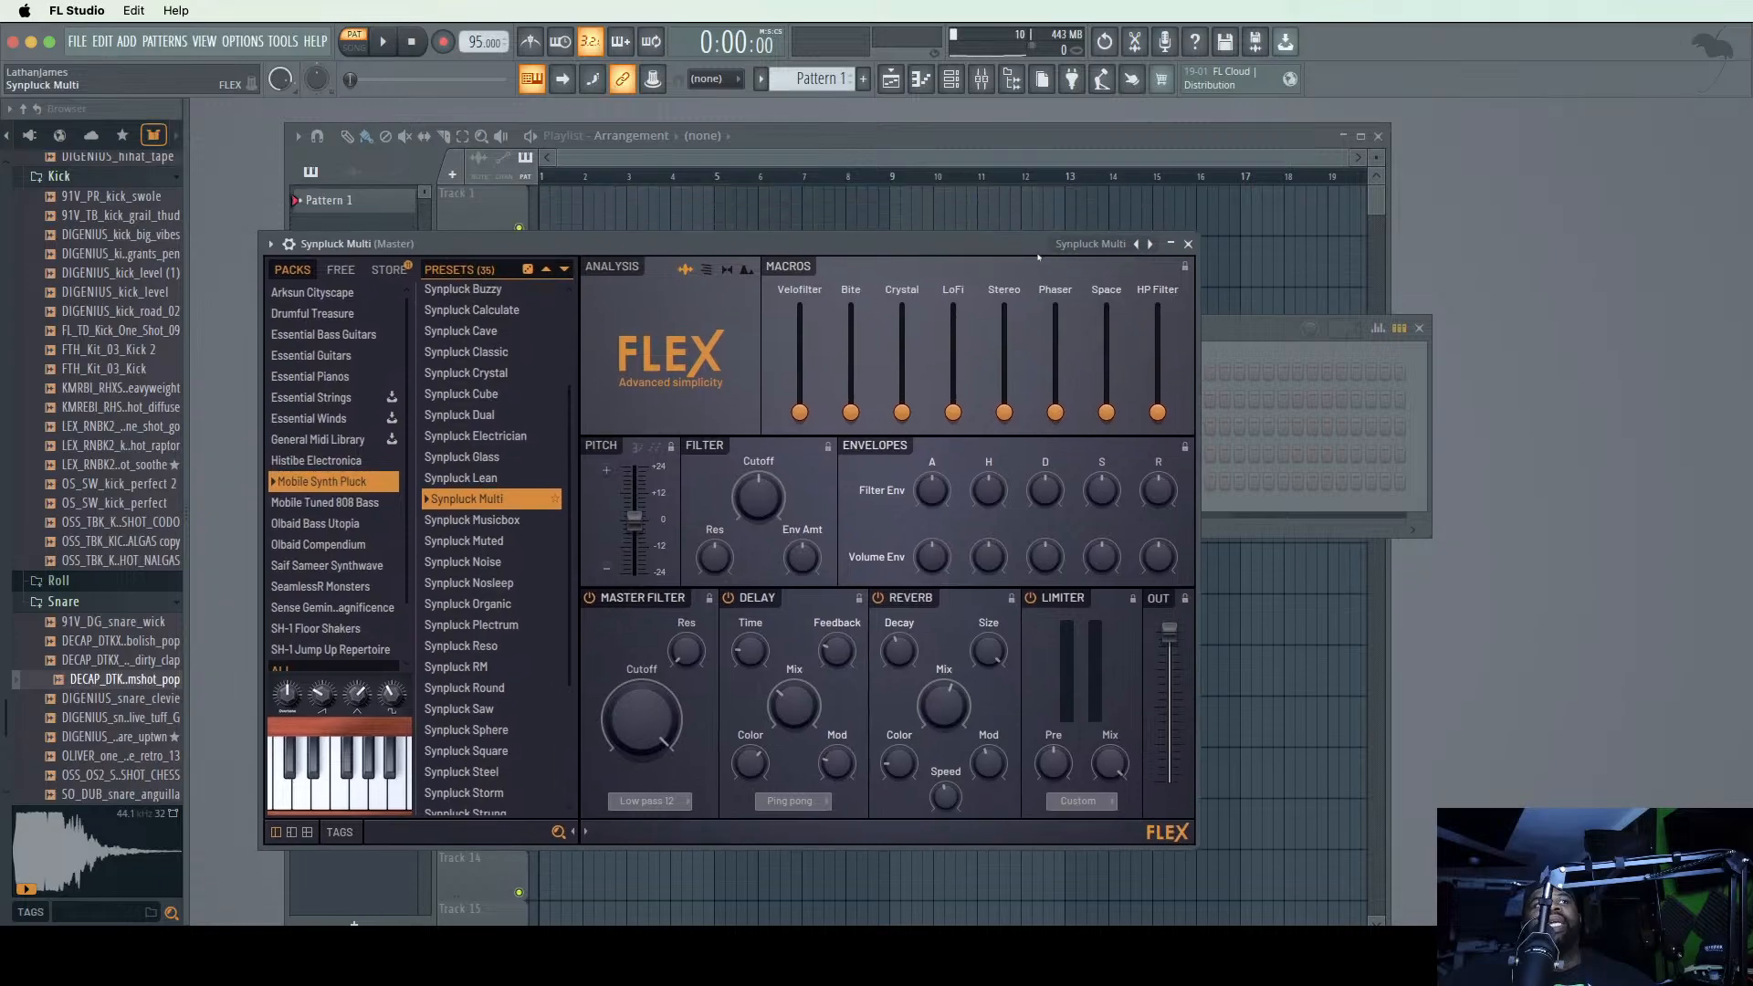
pyautogui.click(1188, 243)
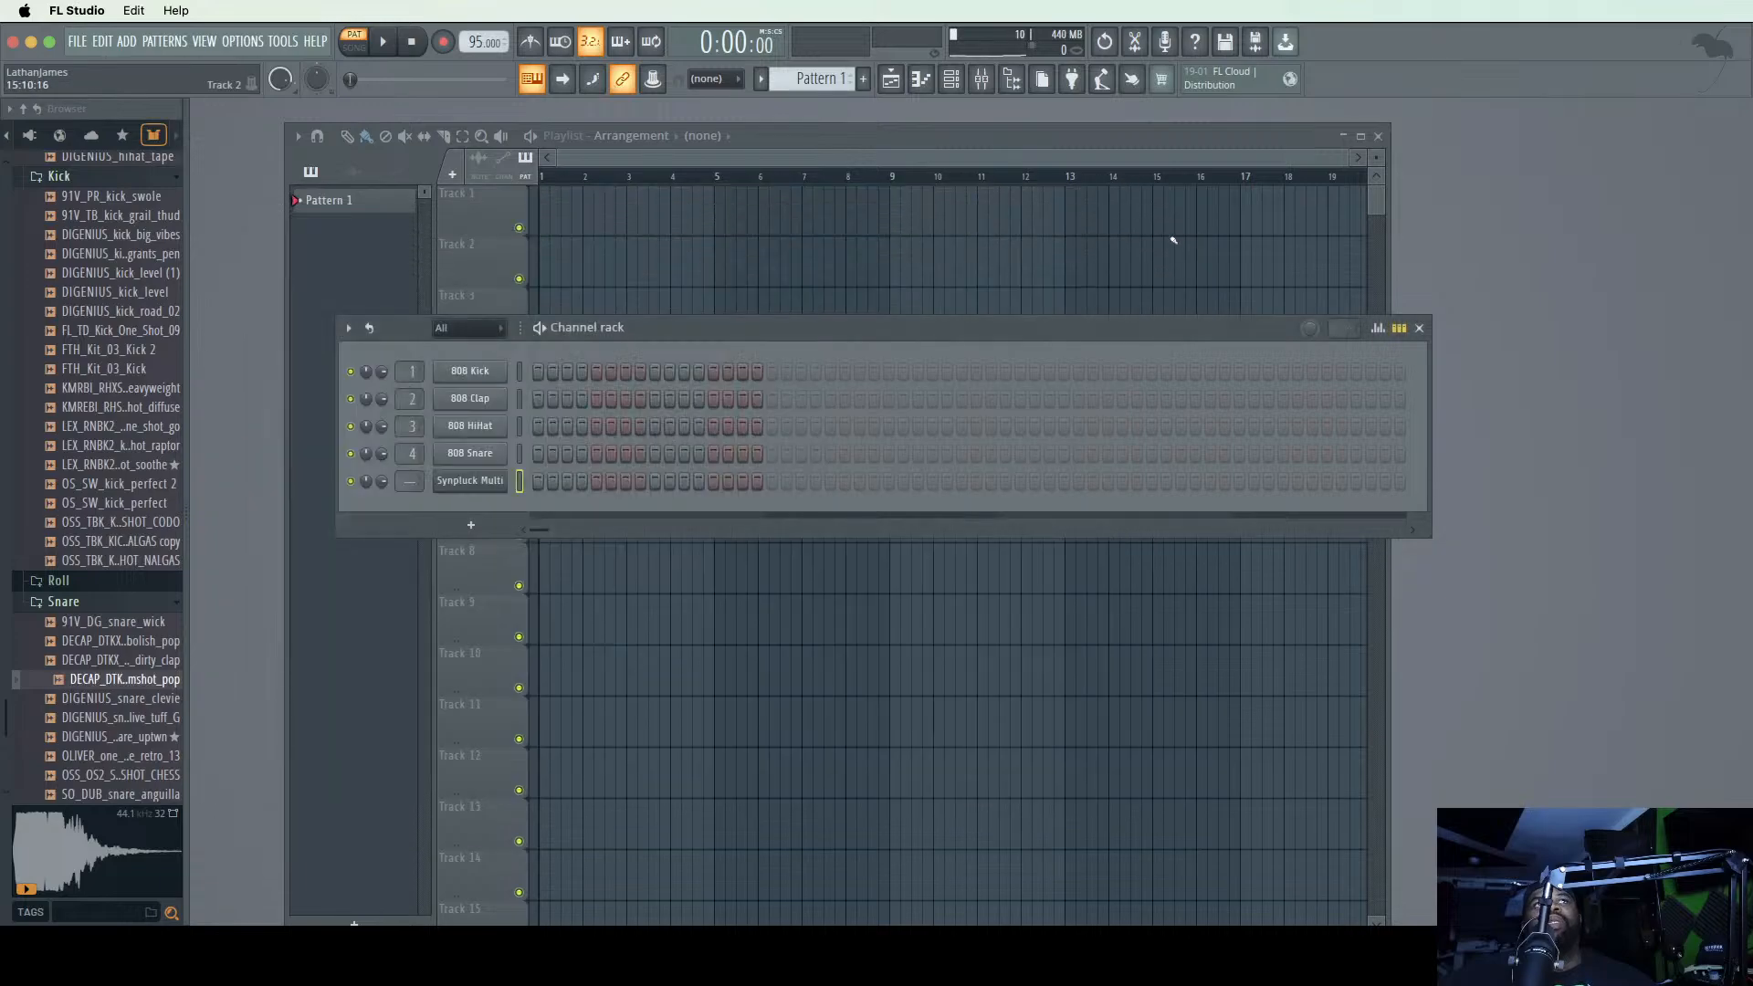
# - Open the piano roll of the Synpluck Multi channel and enlarge its window to show more of the note grid
pyautogui.rightClick(485, 488)
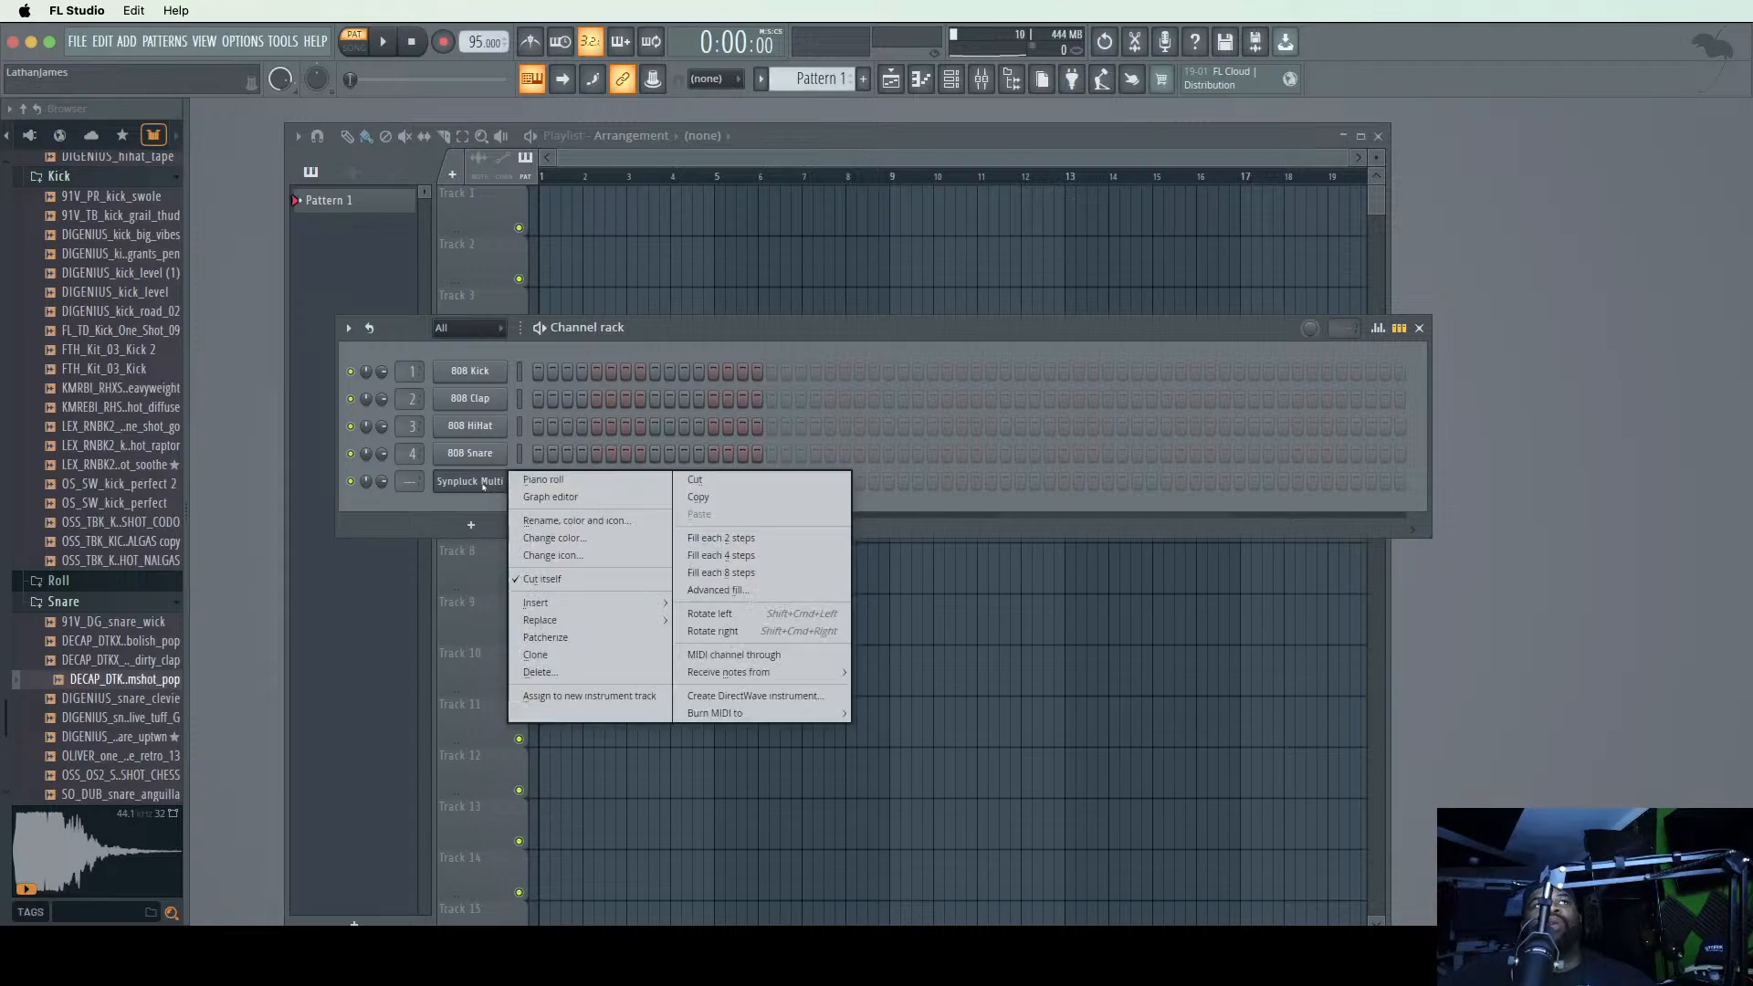
pyautogui.click(553, 480)
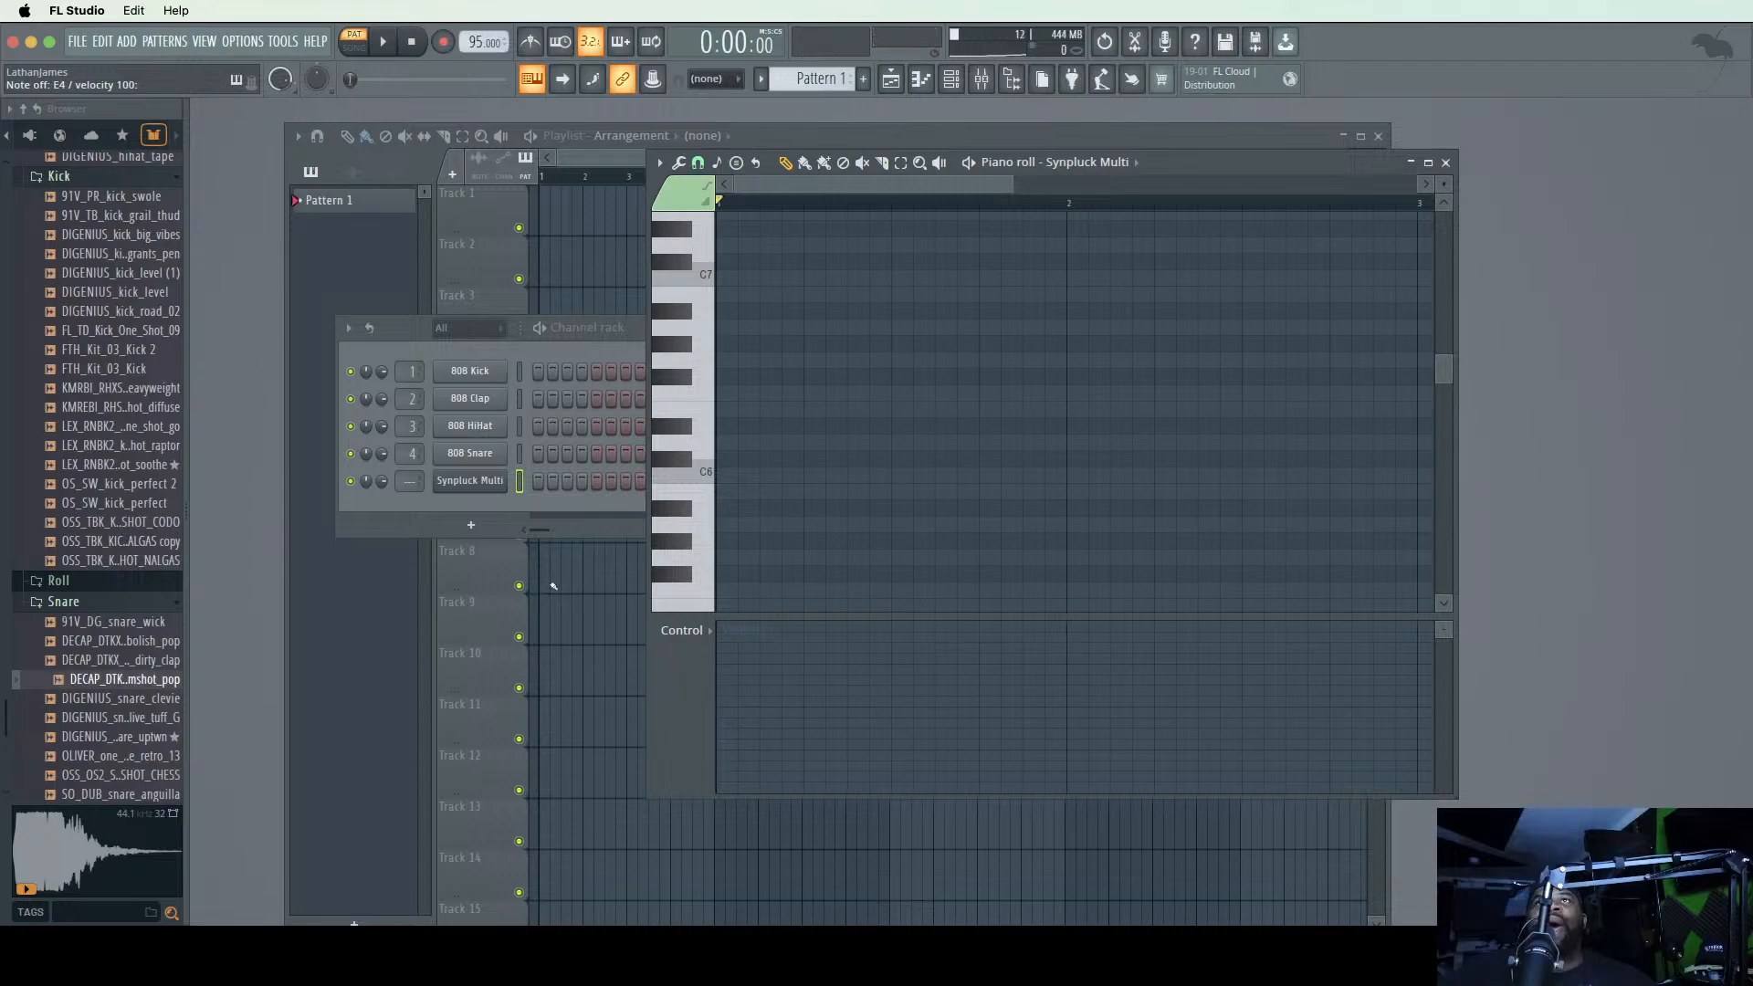
pyautogui.moveTo(1452, 147); pyautogui.dragTo(1733, 120)
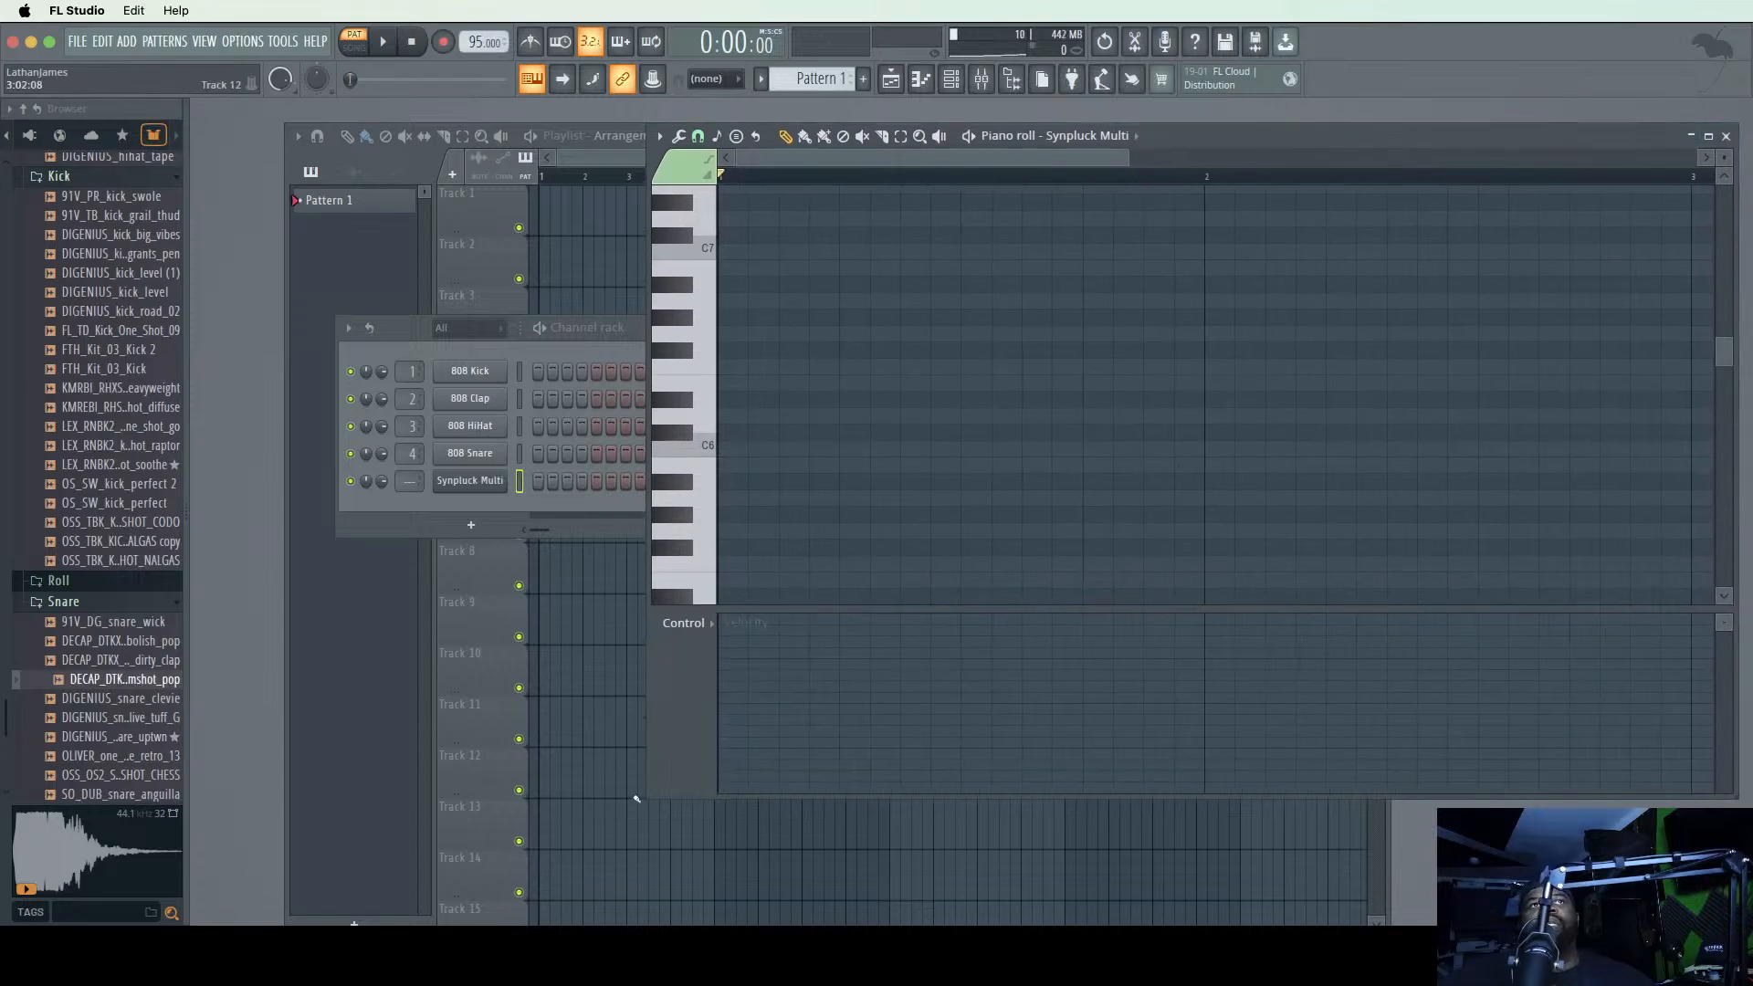
pyautogui.moveTo(649, 793); pyautogui.dragTo(341, 924)
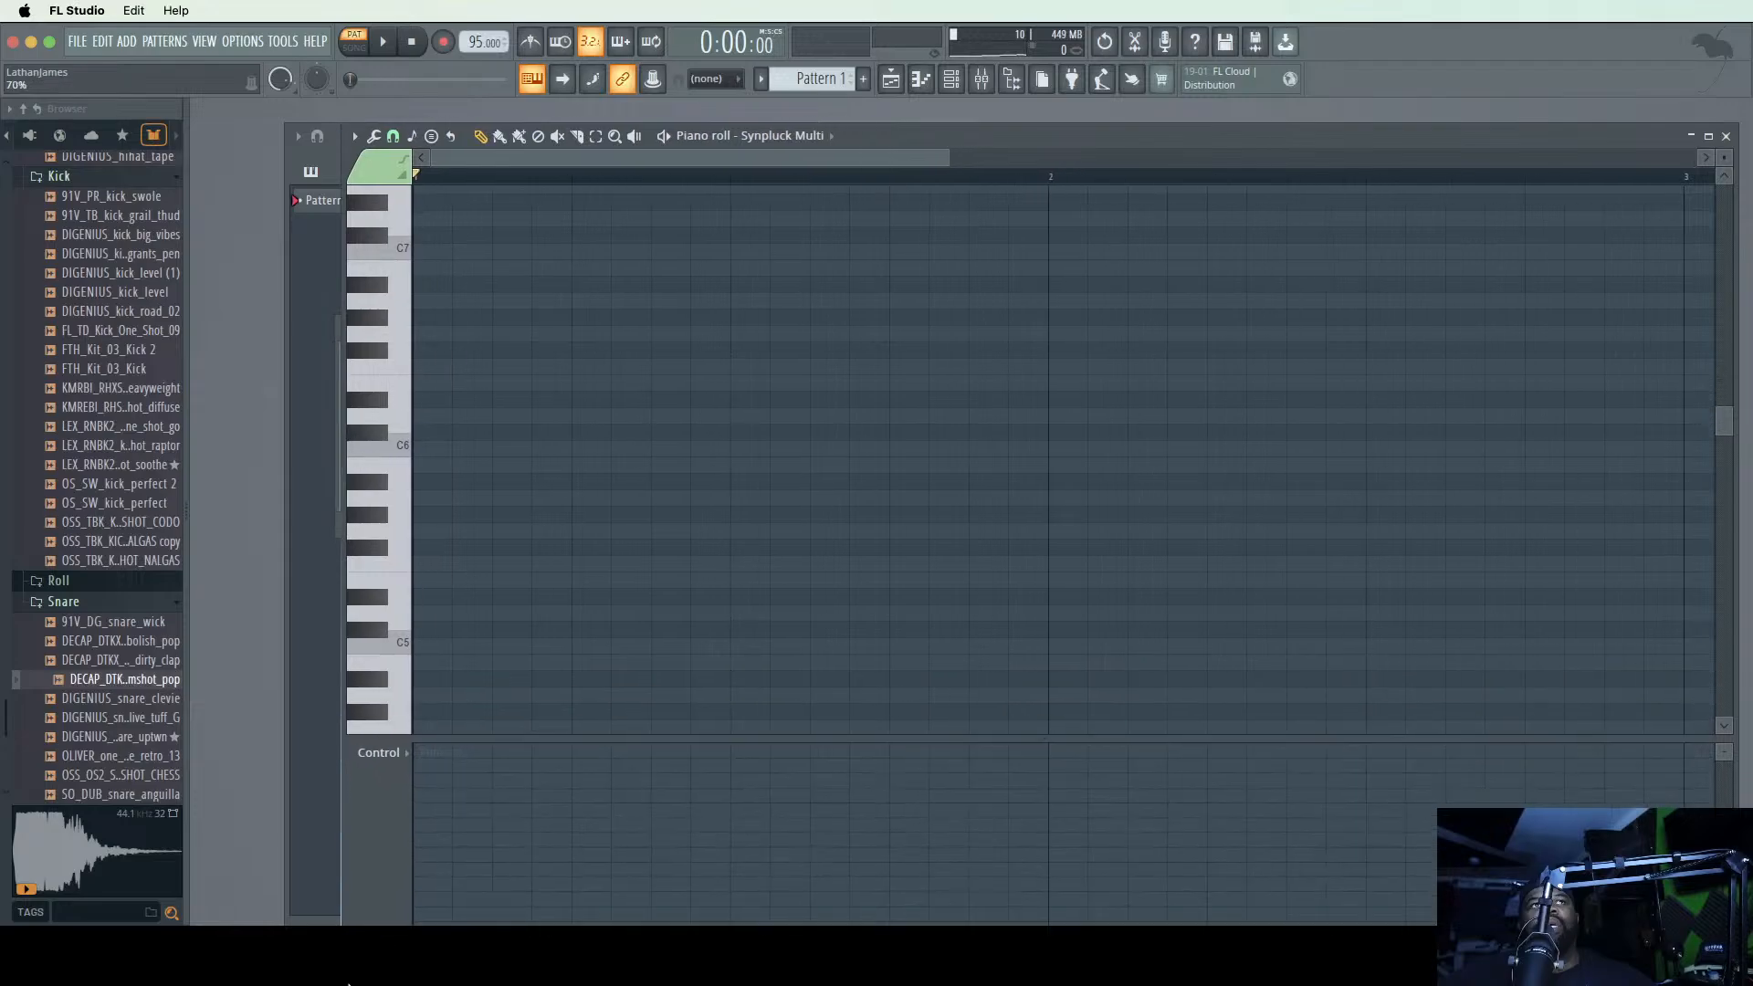
pyautogui.scroll(-2, 493, 579)
pyautogui.scroll(-4, 505, 542)
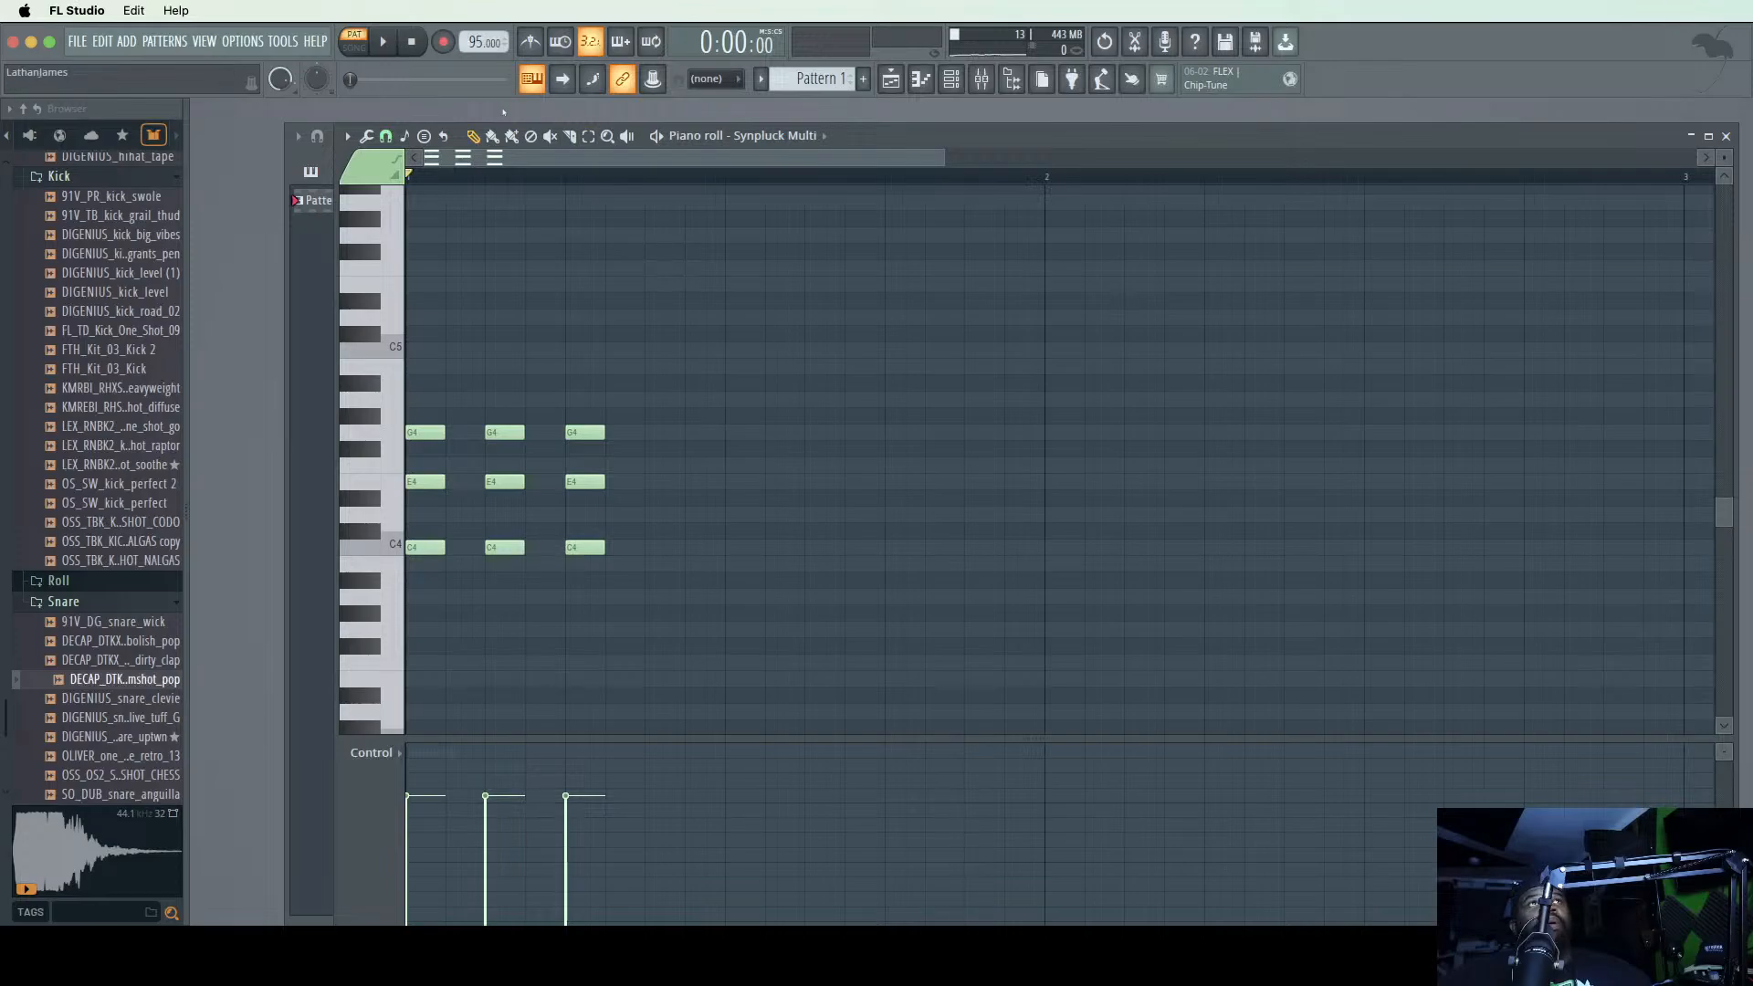
# - Play the pattern and move the third C4-E4-G4 chord to step 7 and the second one to step 4 of bar 1
pyautogui.click(385, 43)
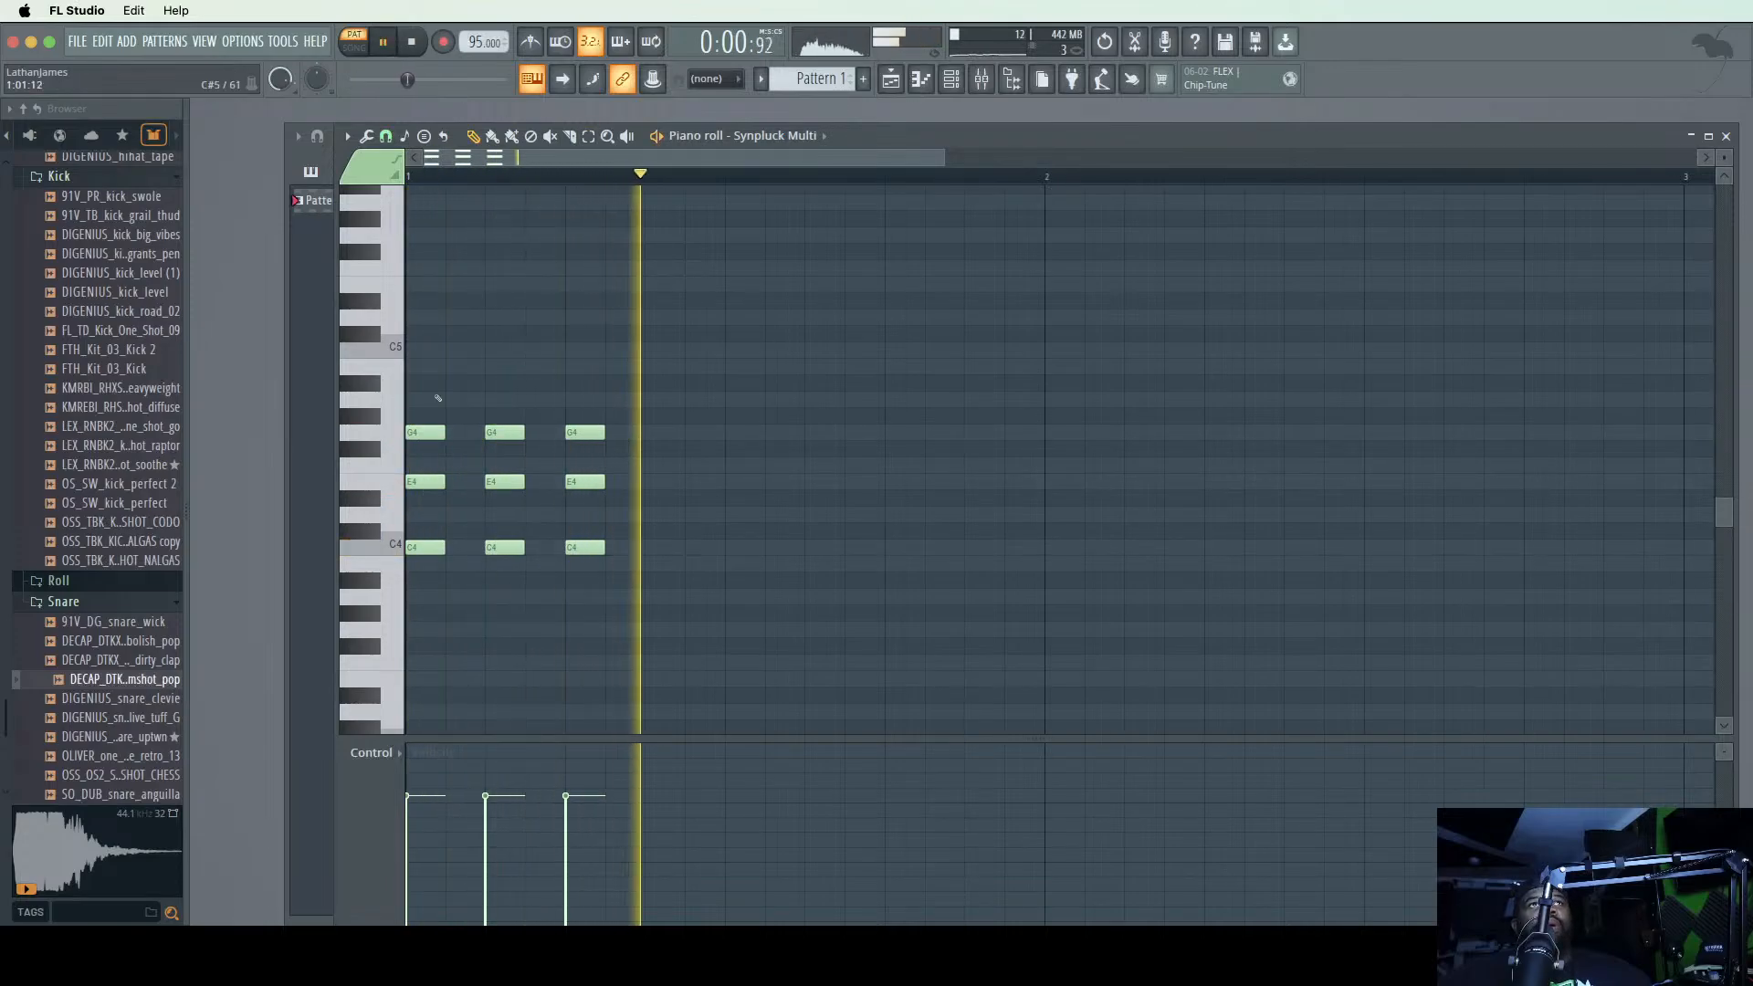
pyautogui.moveTo(573, 432); pyautogui.dragTo(651, 431)
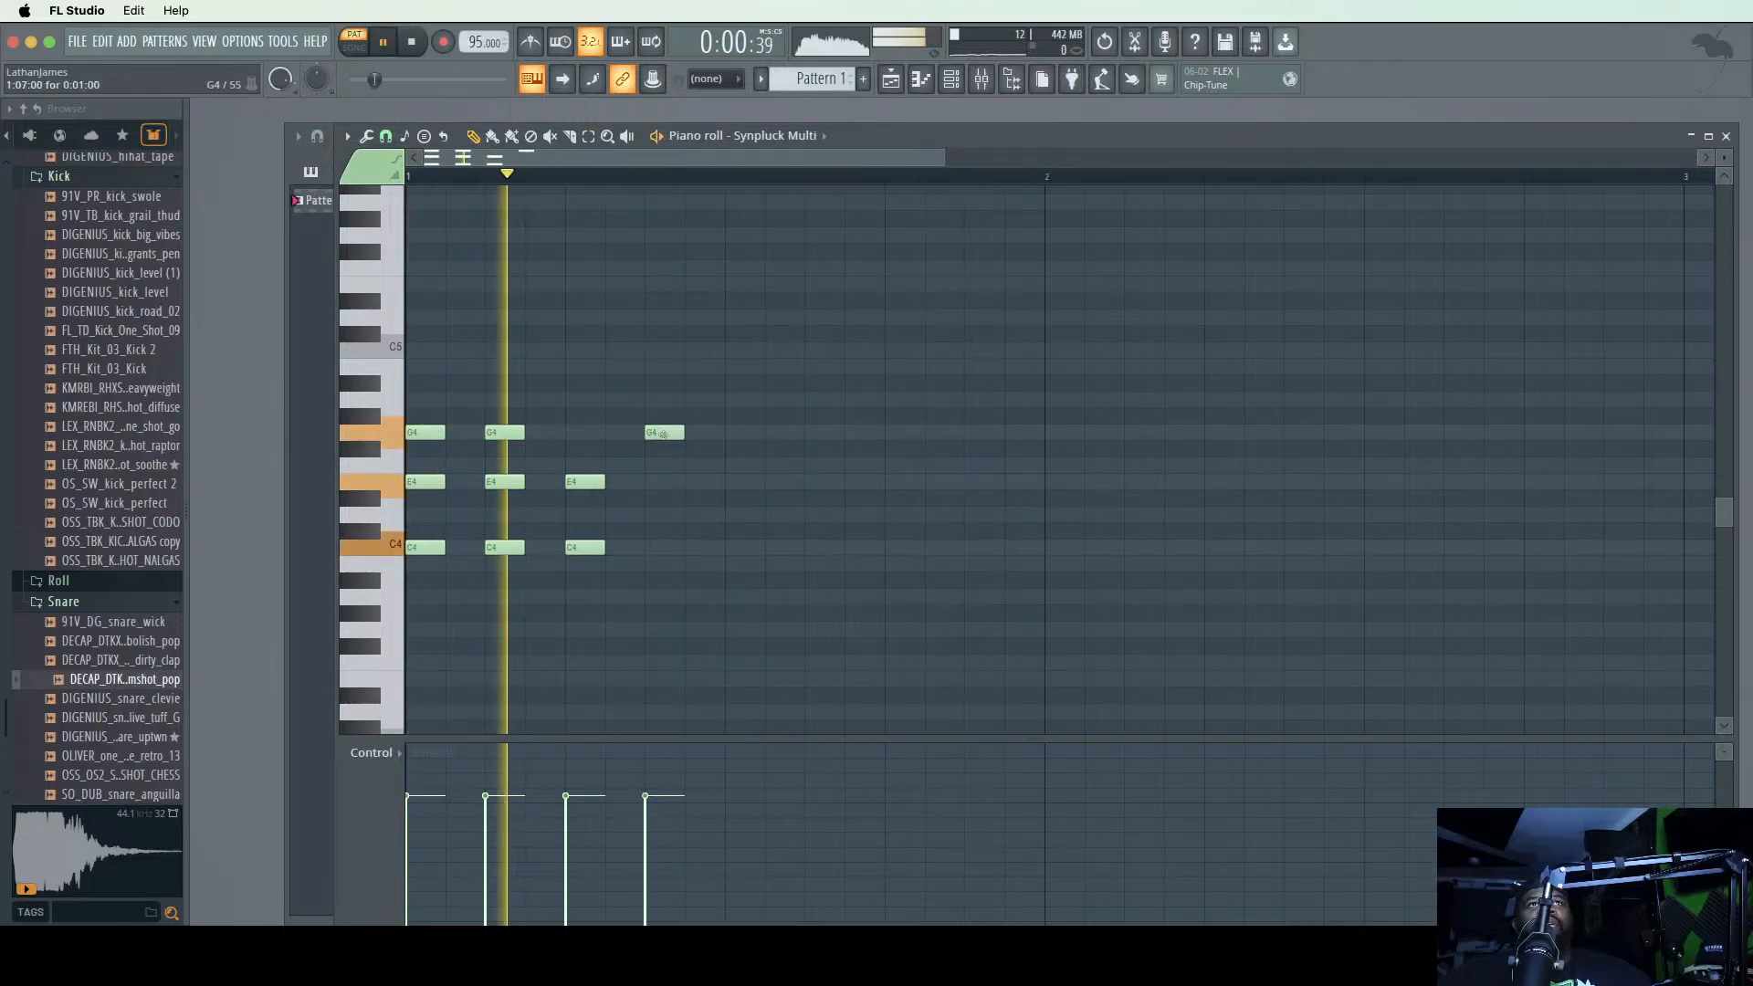
pyautogui.moveTo(578, 481); pyautogui.dragTo(656, 480)
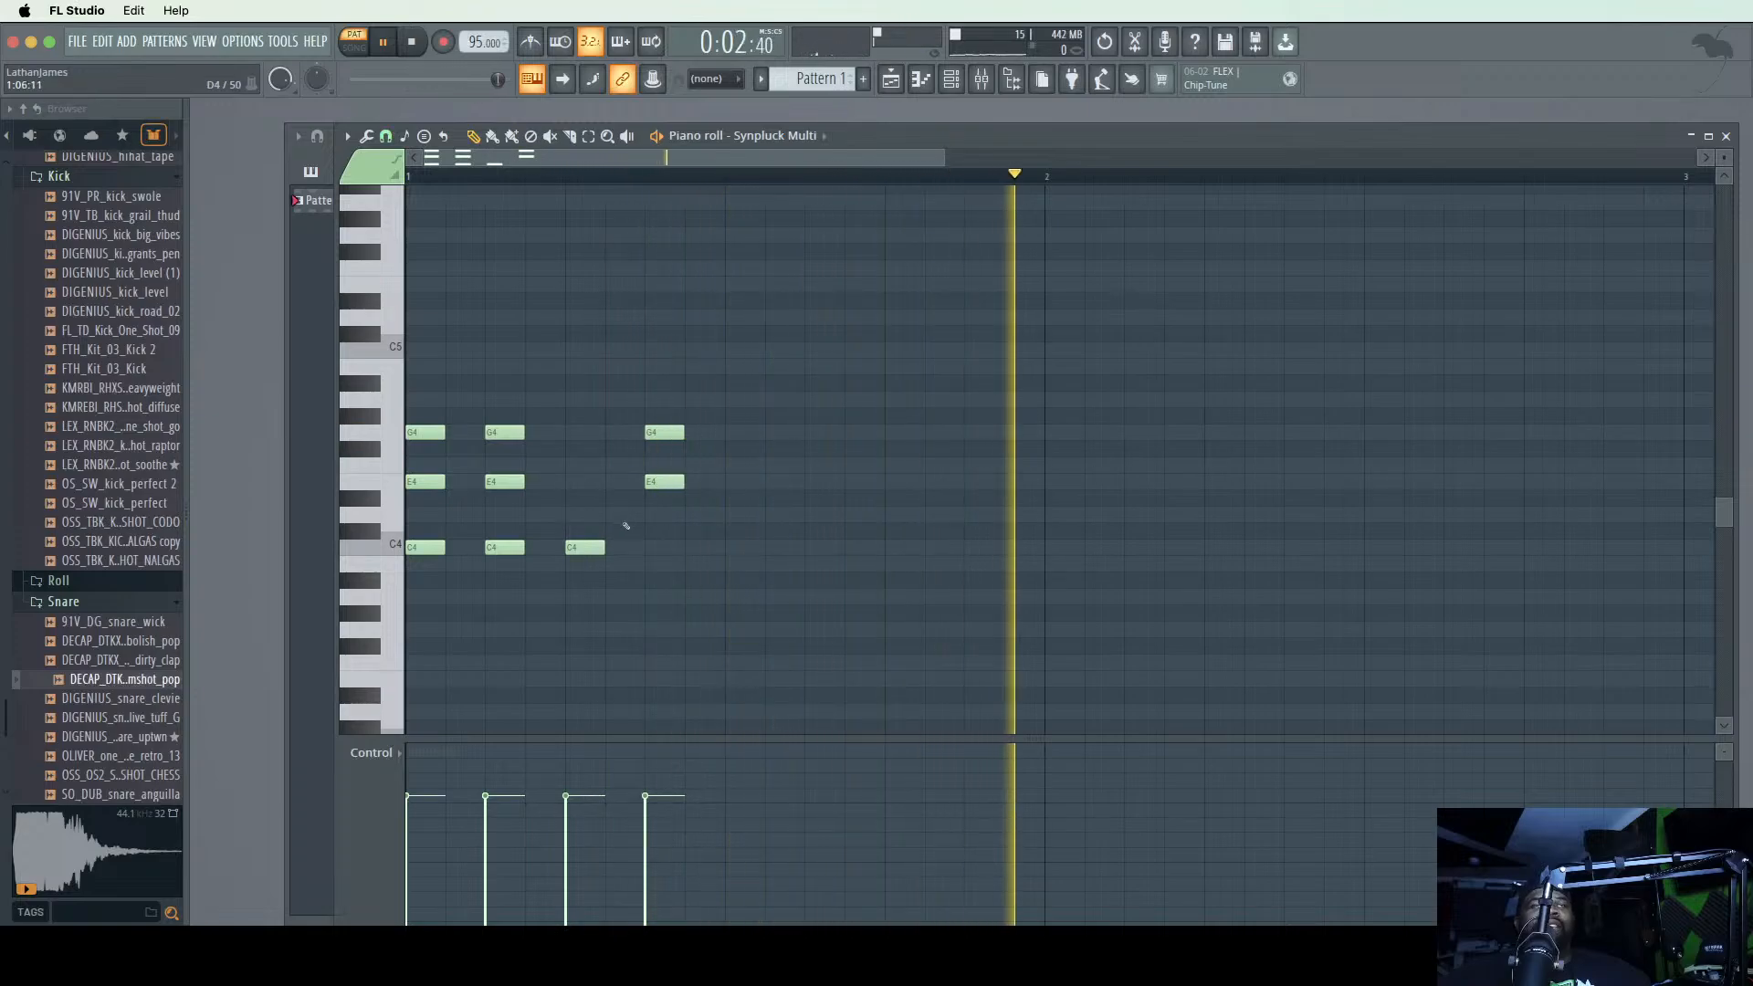
pyautogui.moveTo(587, 547); pyautogui.dragTo(665, 546)
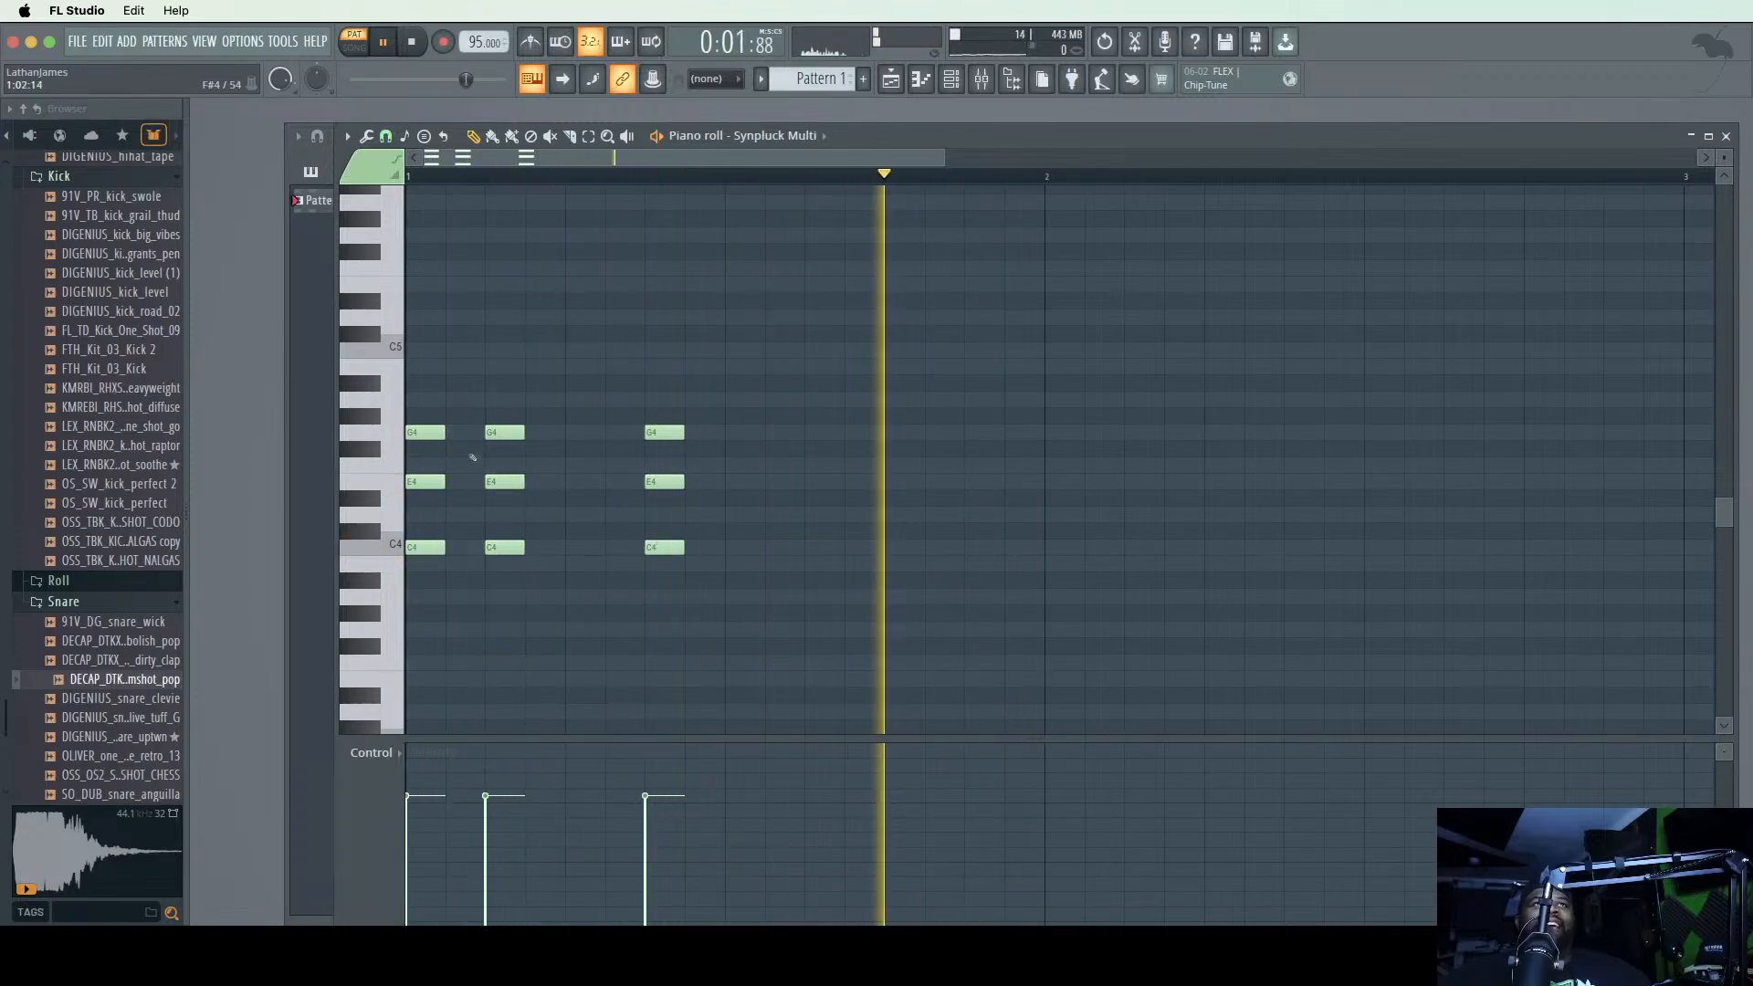
pyautogui.moveTo(497, 432); pyautogui.dragTo(534, 483)
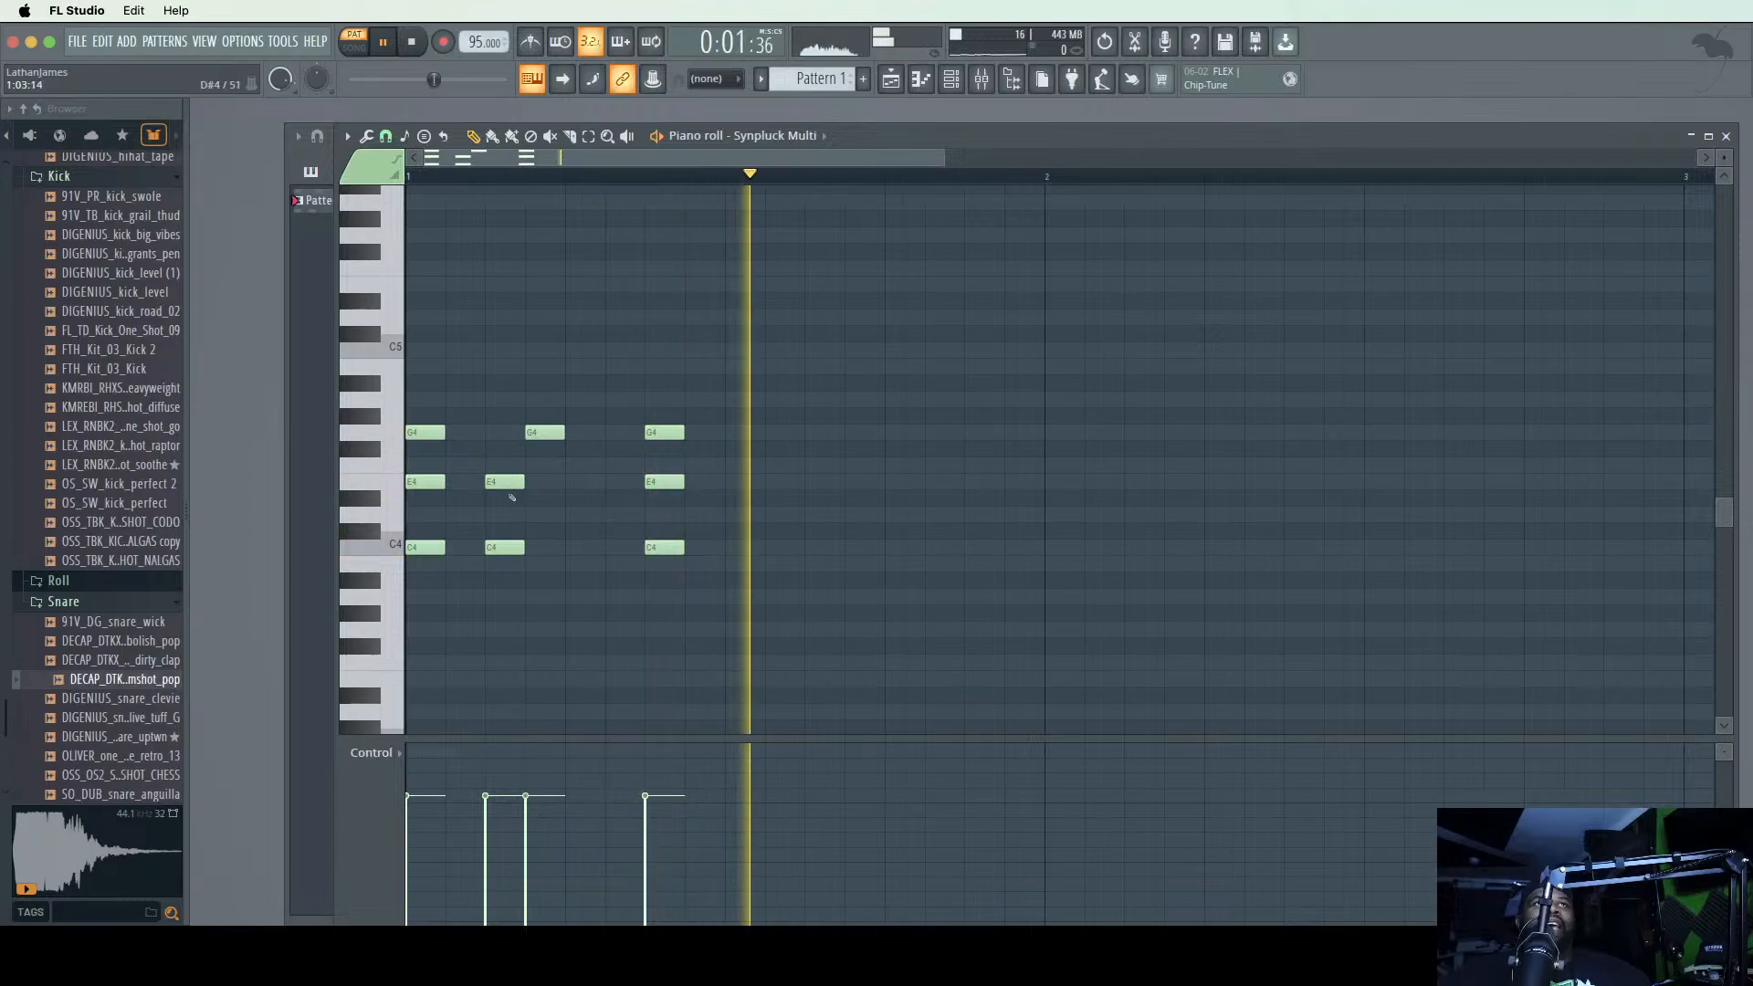
pyautogui.moveTo(494, 547); pyautogui.dragTo(534, 547)
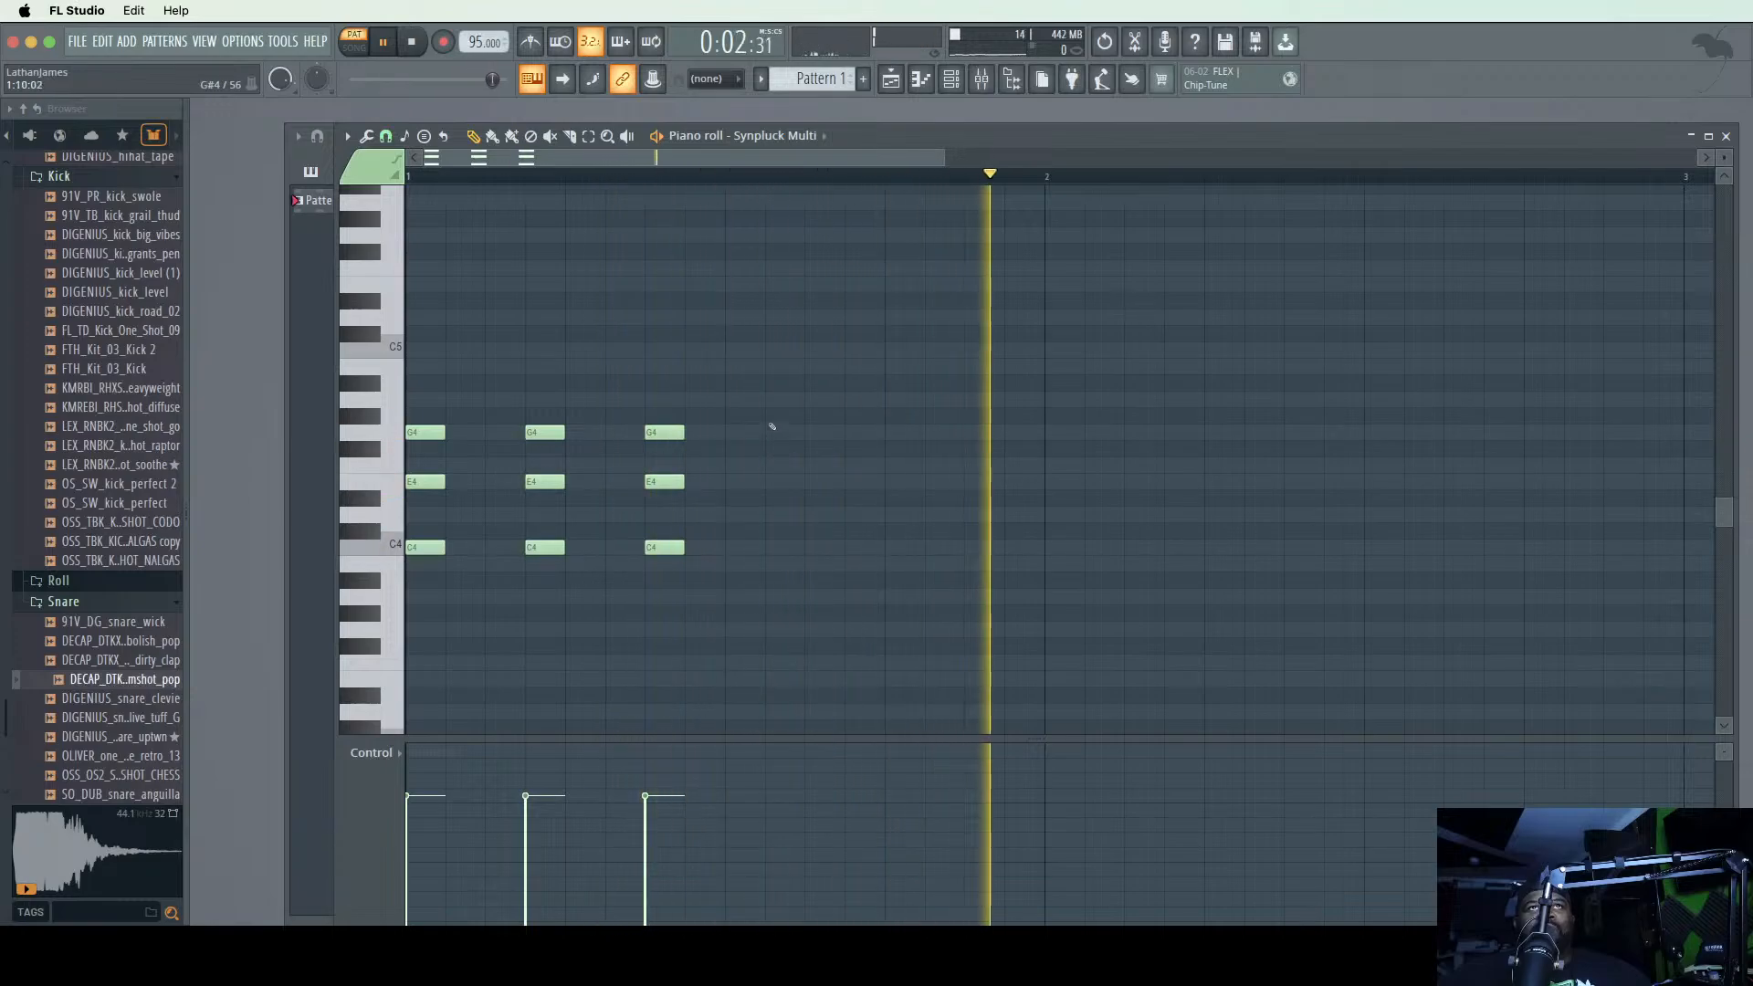
# - Add a D4-F4-A4 chord at step 10 of bar 1, each note one step long
pyautogui.click(774, 482)
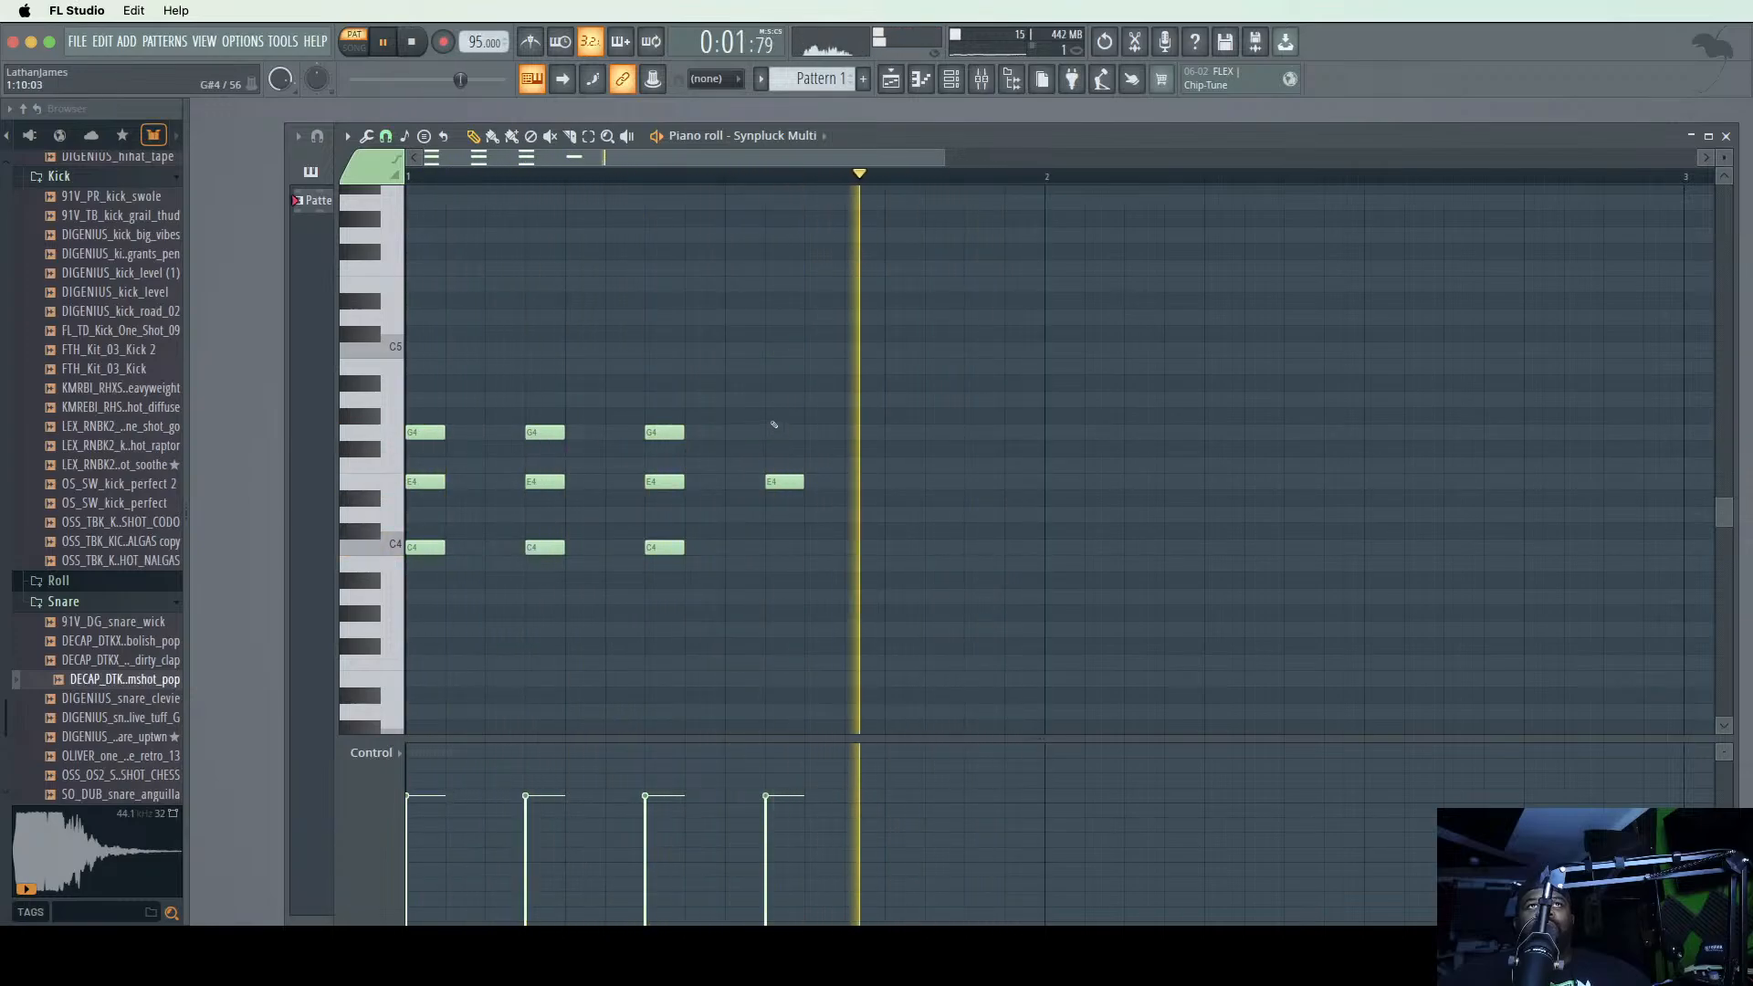
pyautogui.moveTo(763, 482); pyautogui.dragTo(763, 515)
pyautogui.click(764, 448)
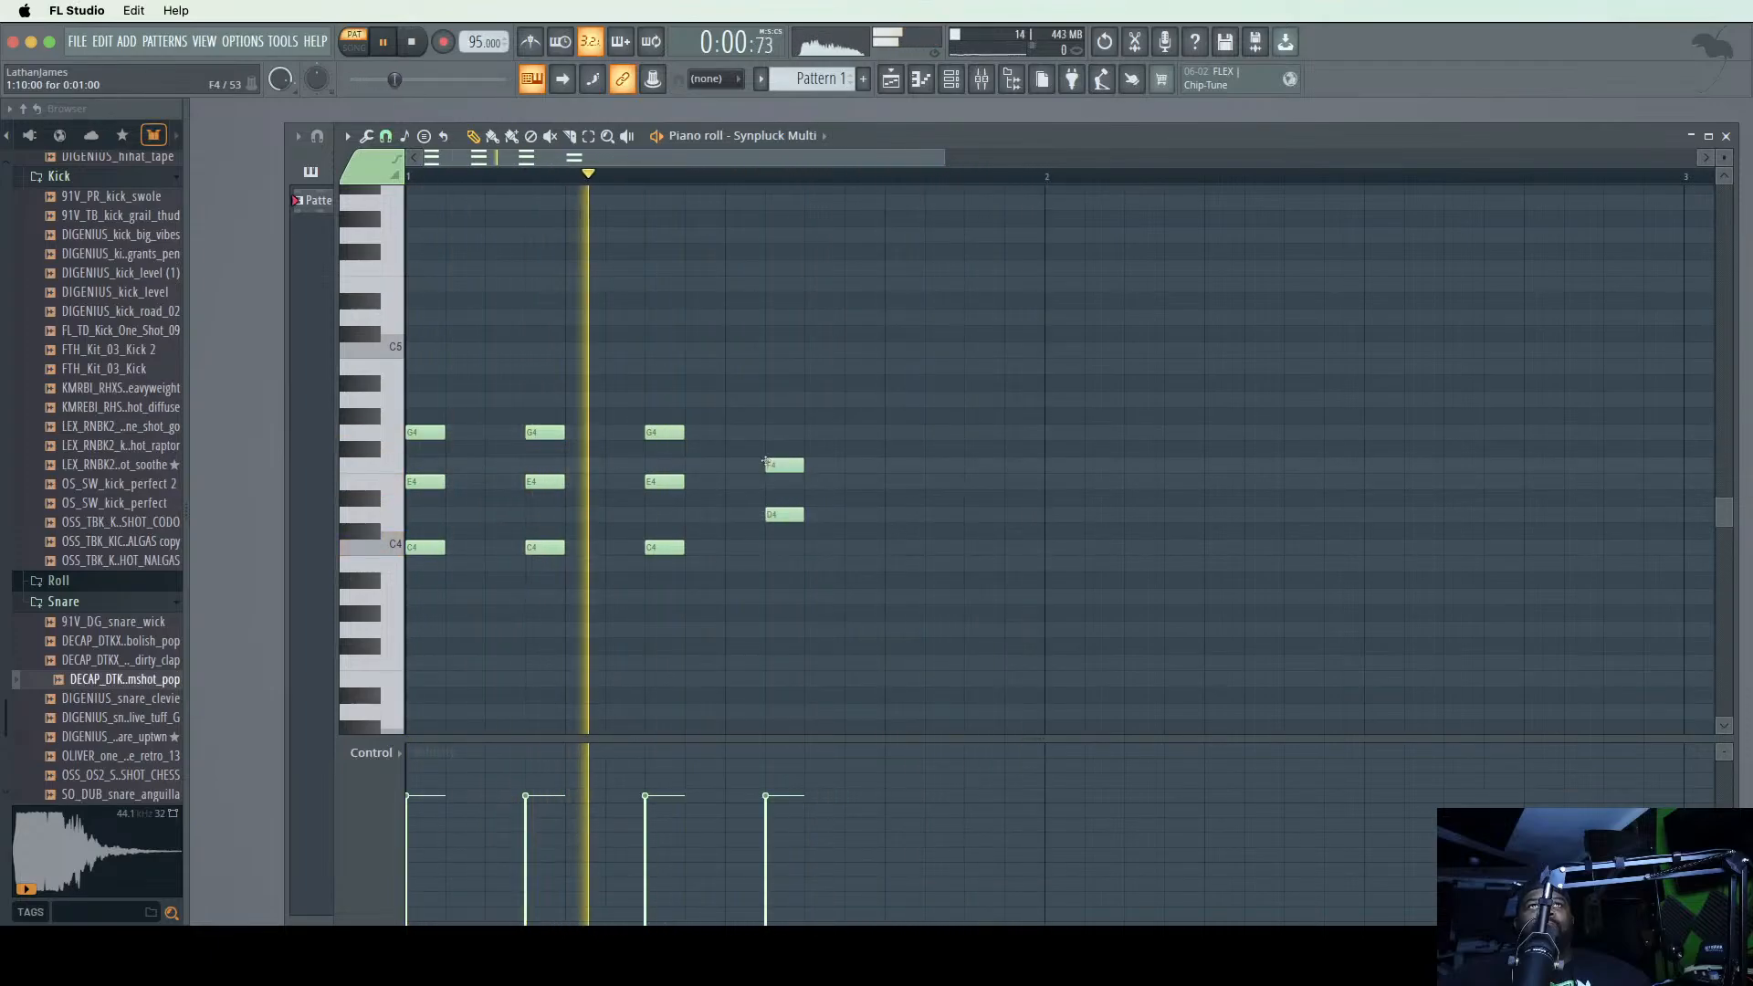
pyautogui.moveTo(763, 448); pyautogui.dragTo(763, 465)
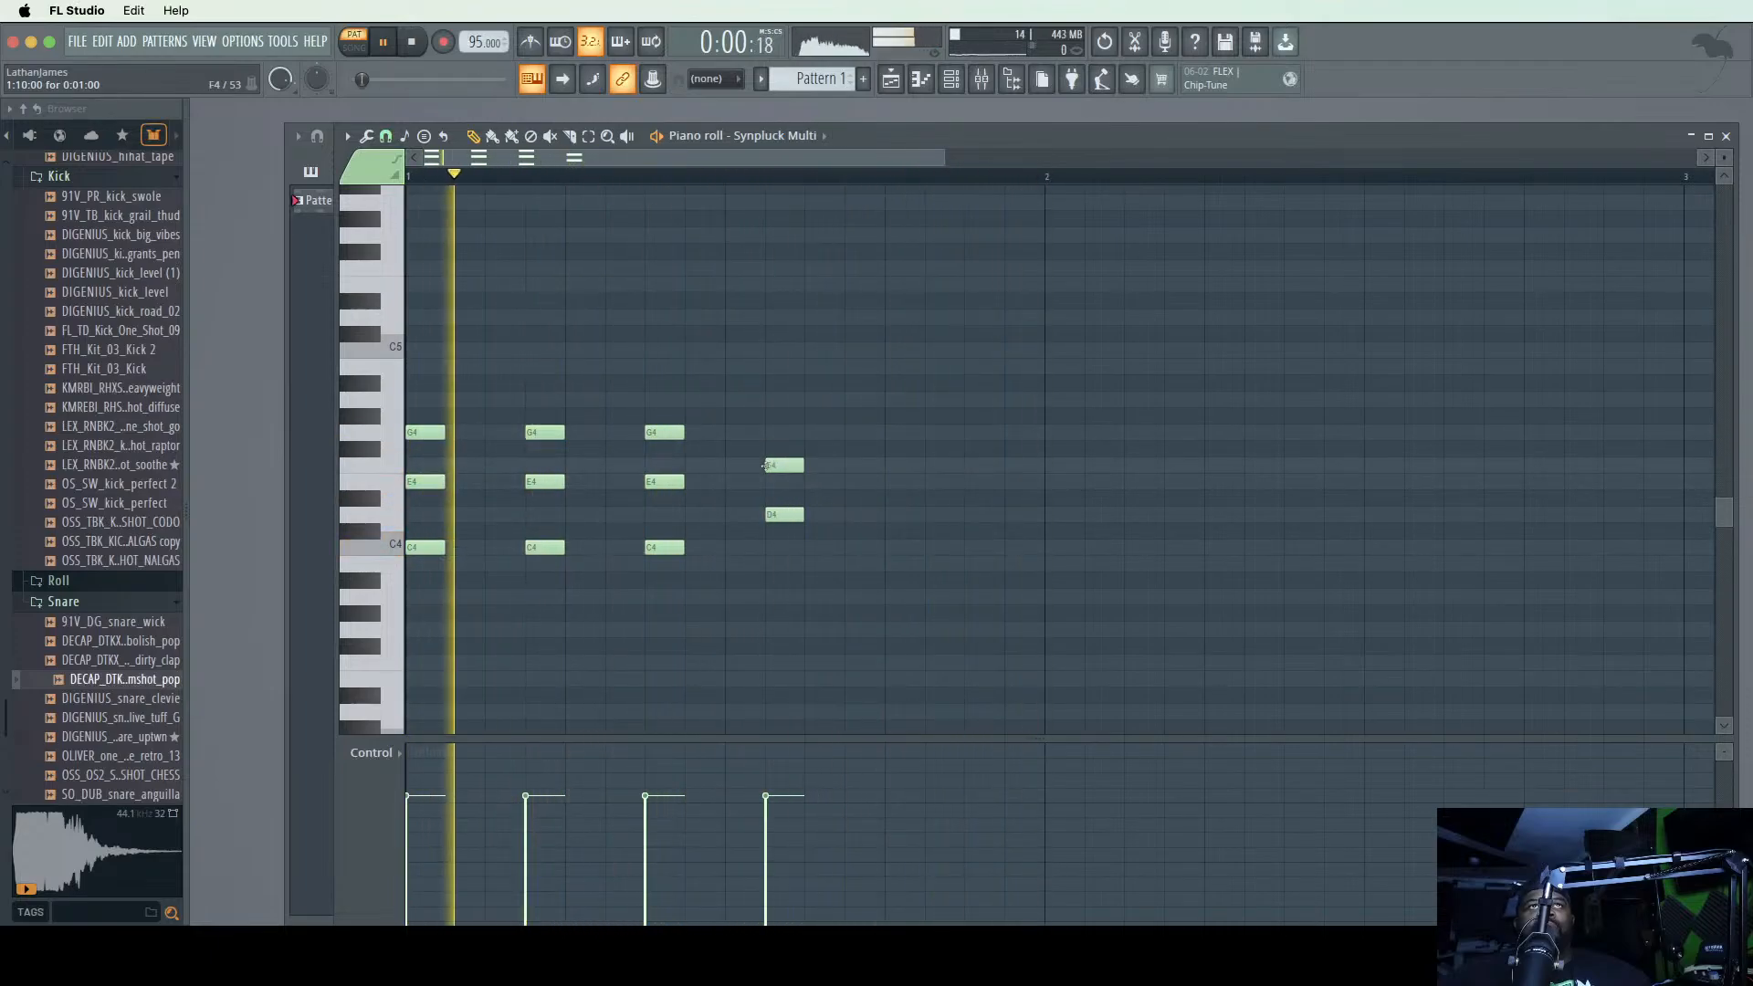
pyautogui.click(763, 399)
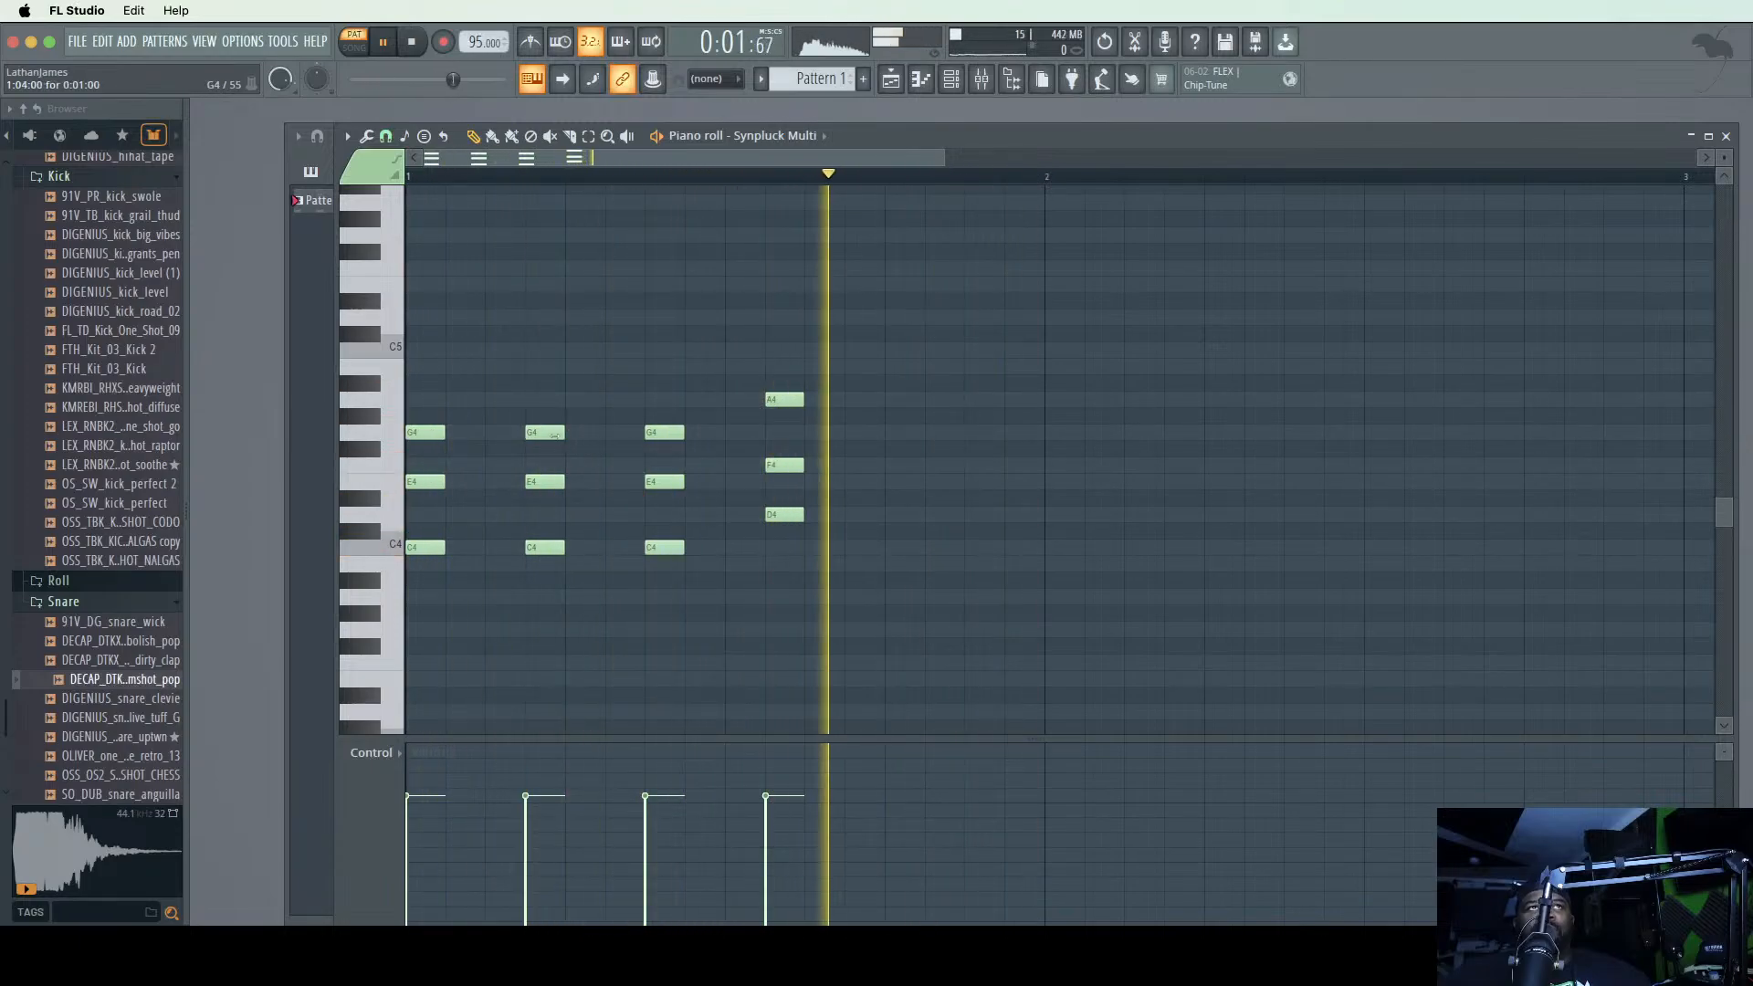
# - Lengthen all three notes of the first and second C4-E4-G4 chords to two steps
pyautogui.moveTo(445, 432); pyautogui.dragTo(484, 481)
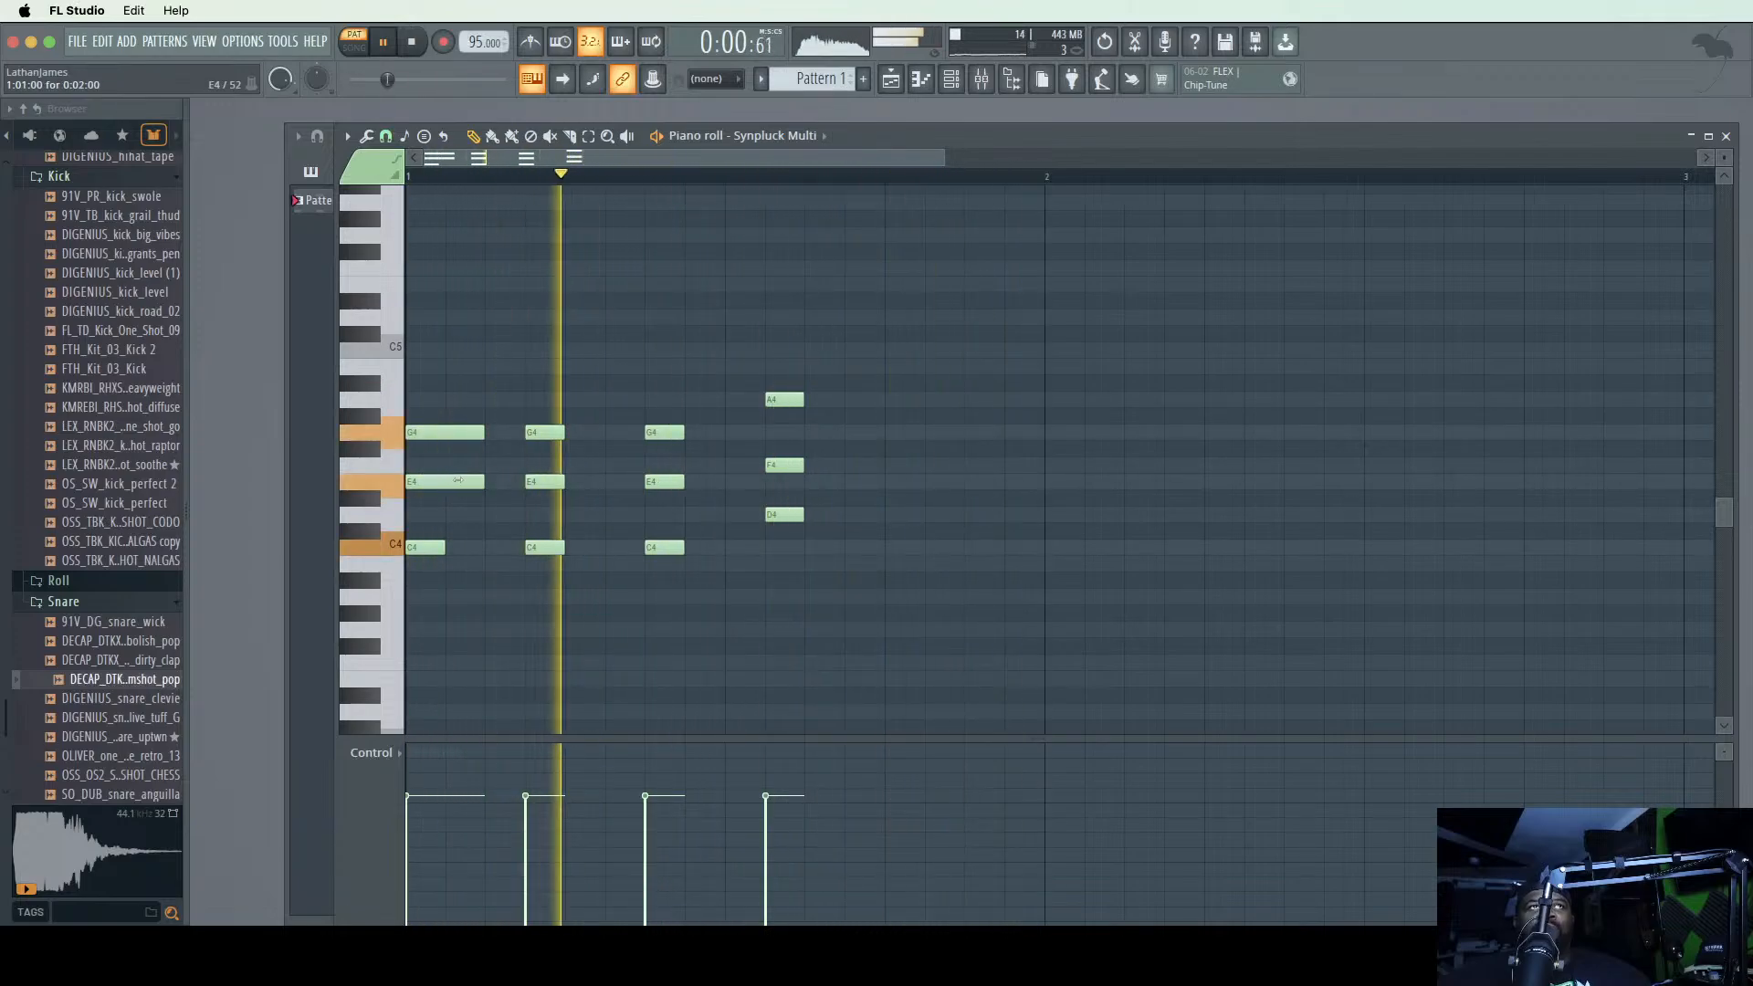
pyautogui.moveTo(442, 546); pyautogui.dragTo(484, 547)
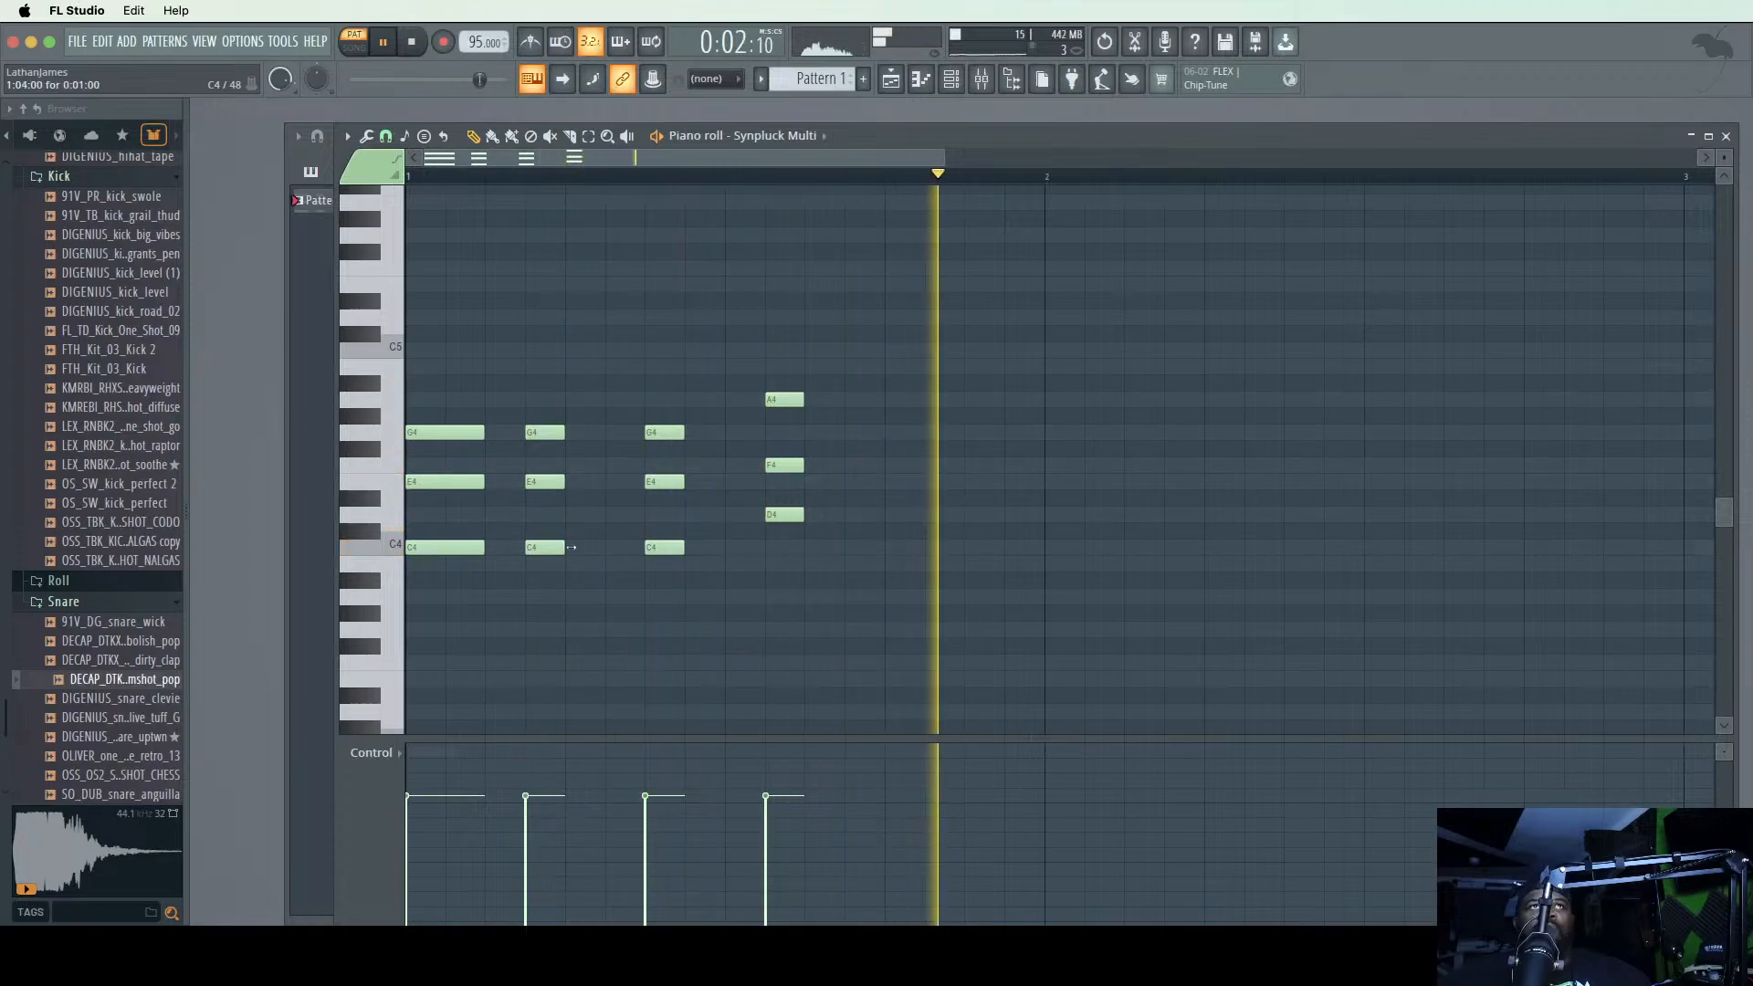
pyautogui.moveTo(566, 547); pyautogui.dragTo(604, 546)
pyautogui.moveTo(565, 481); pyautogui.dragTo(604, 433)
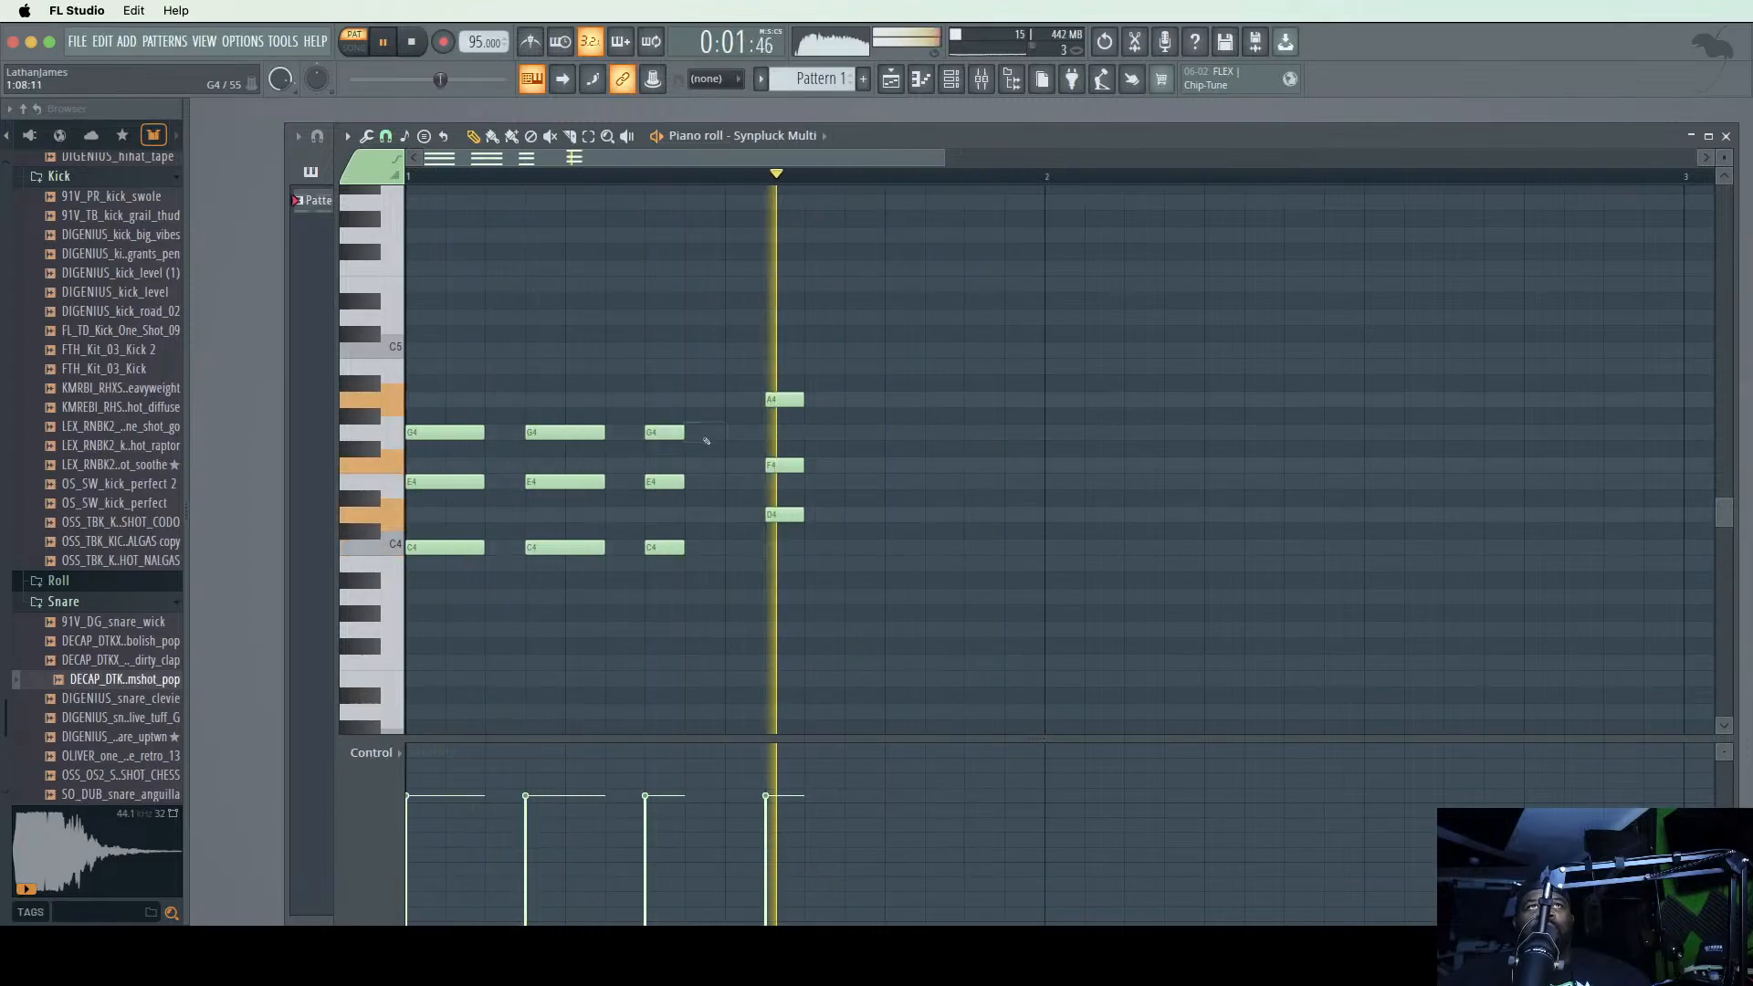
# - Lengthen all three notes of the D4-F4-A4 chord to three steps
pyautogui.moveTo(799, 399); pyautogui.dragTo(884, 399)
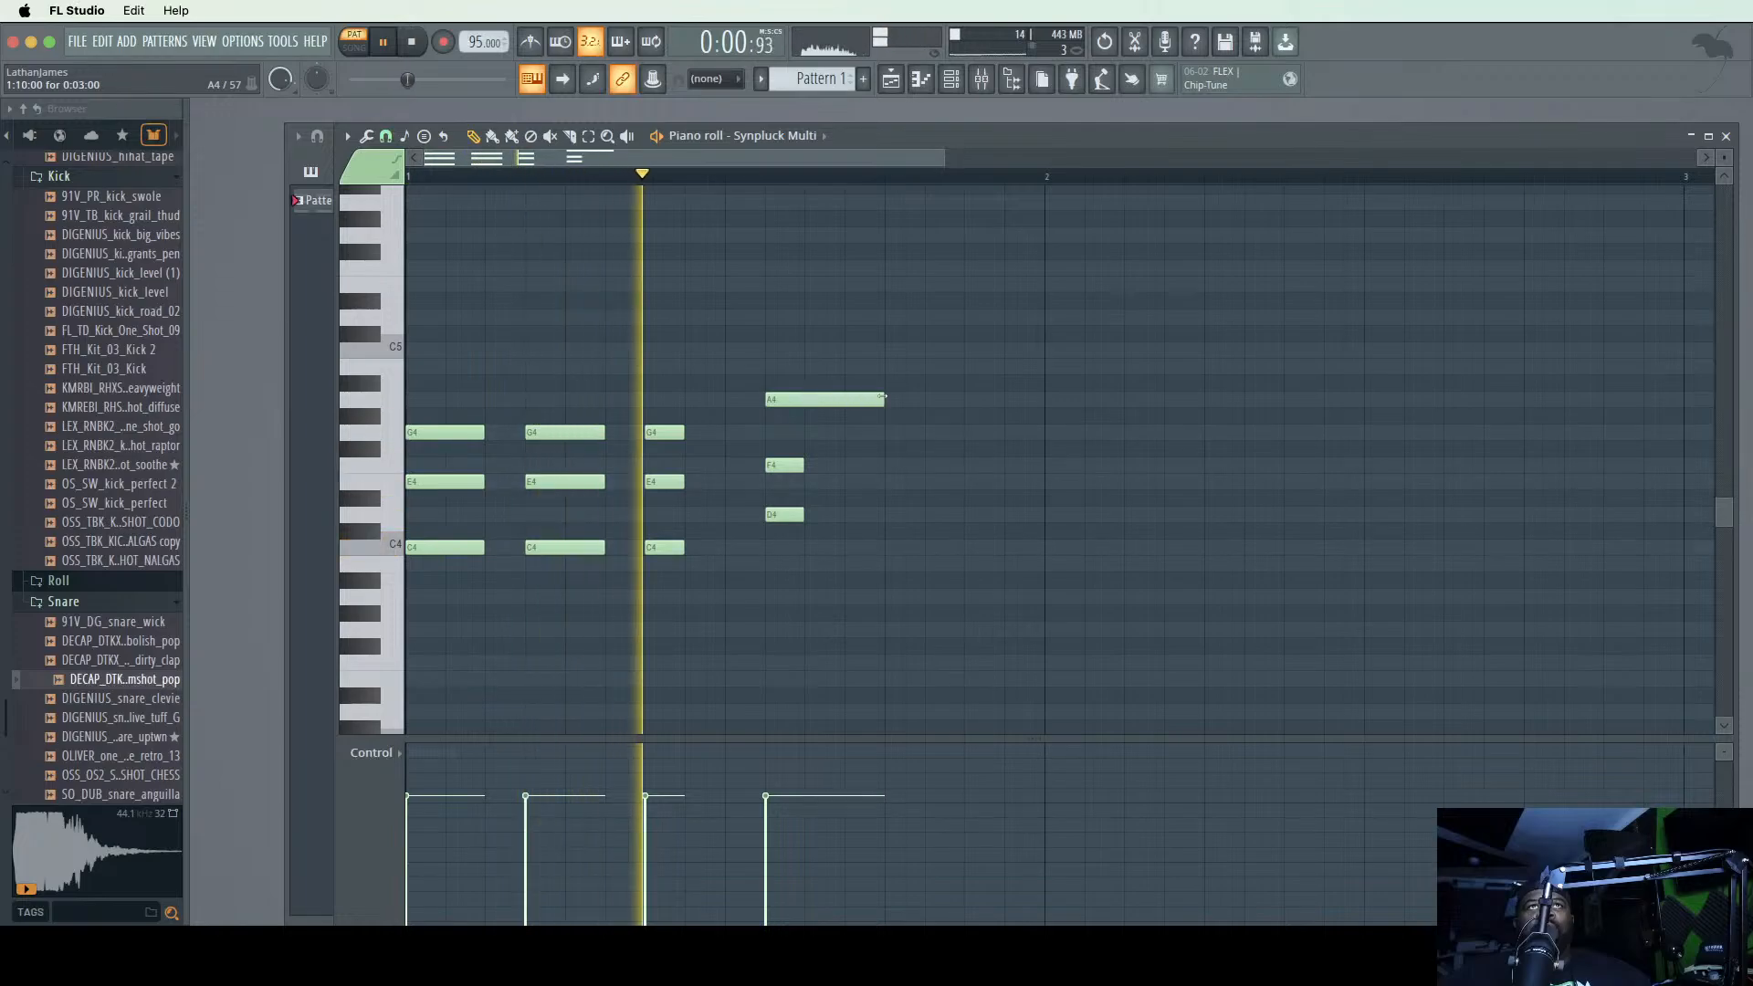
pyautogui.moveTo(800, 465); pyautogui.dragTo(884, 464)
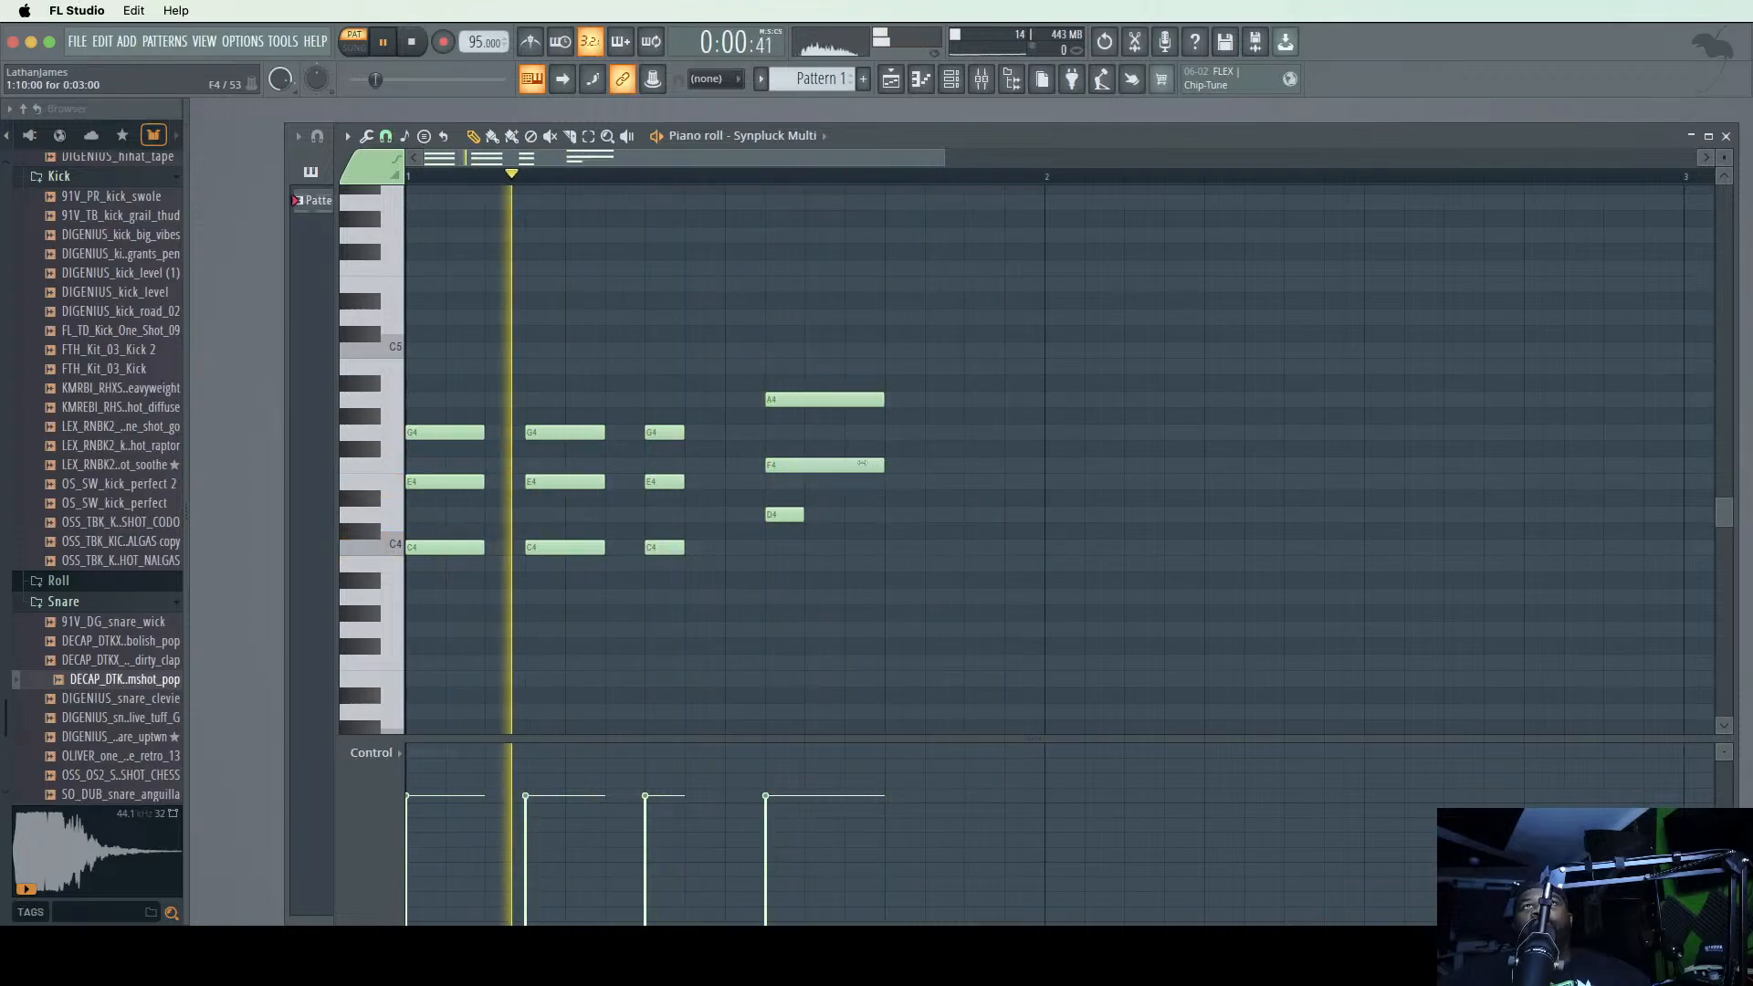
pyautogui.moveTo(800, 514); pyautogui.dragTo(881, 516)
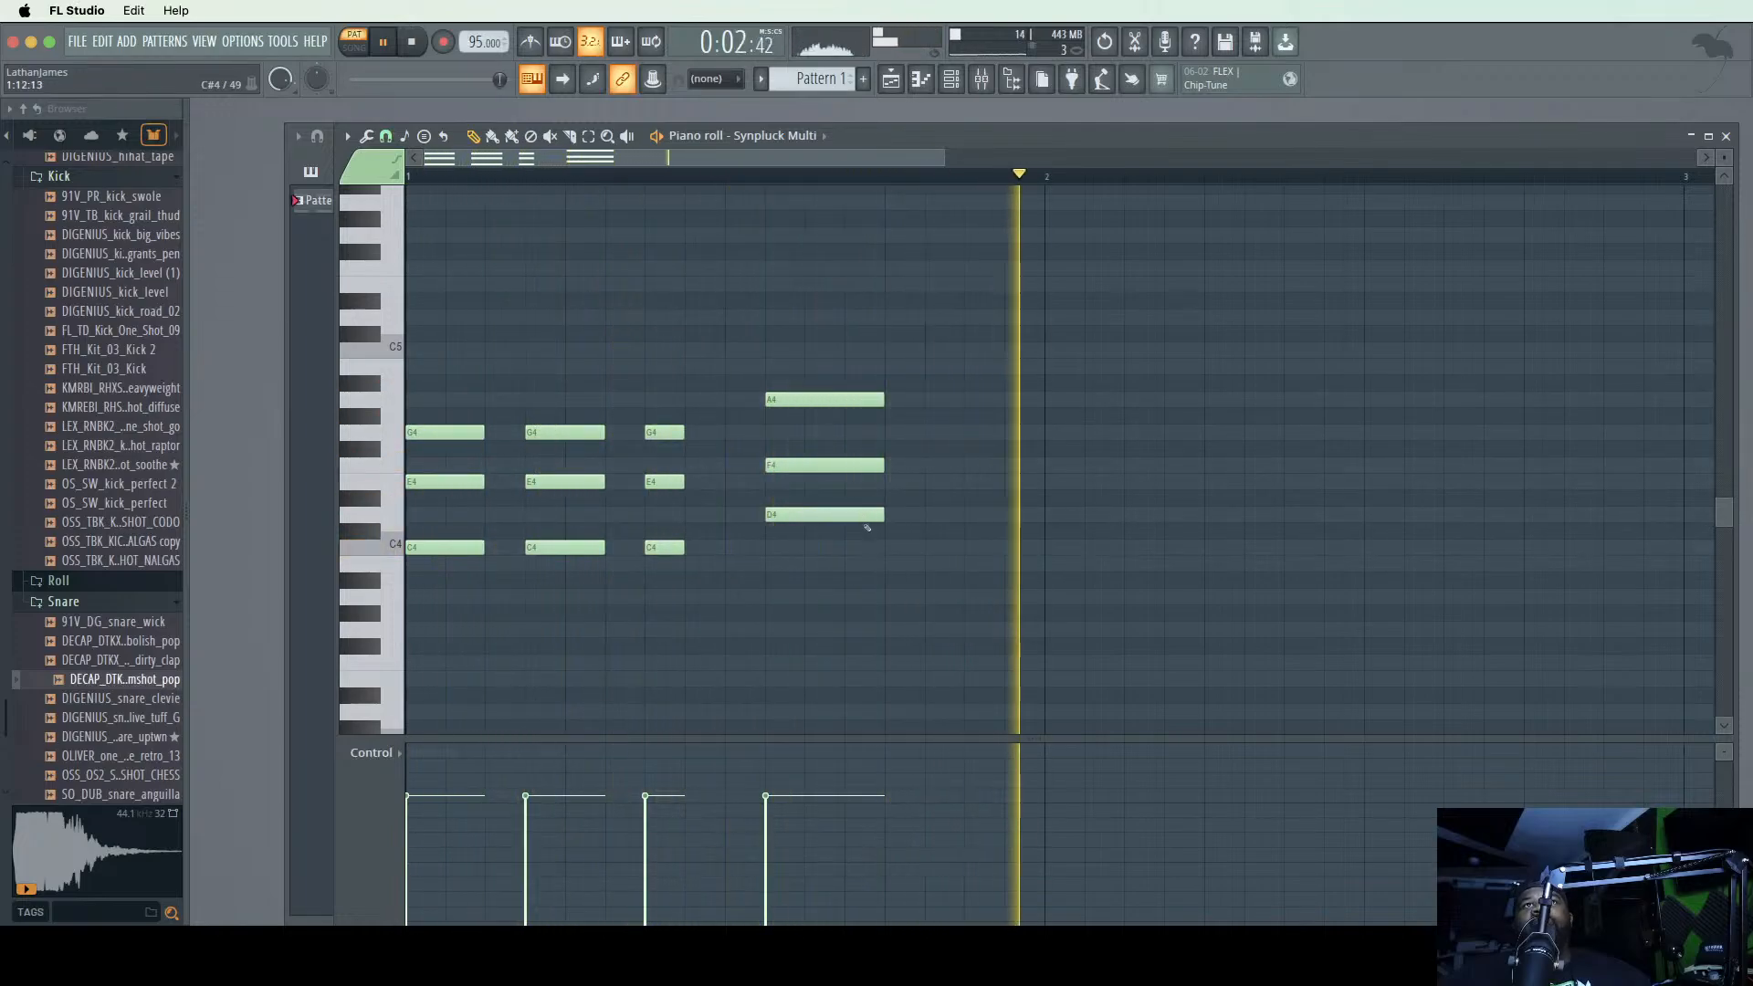
# - Select all the chords in bar 1 and transpose them up one octave
pyautogui.click(589, 136)
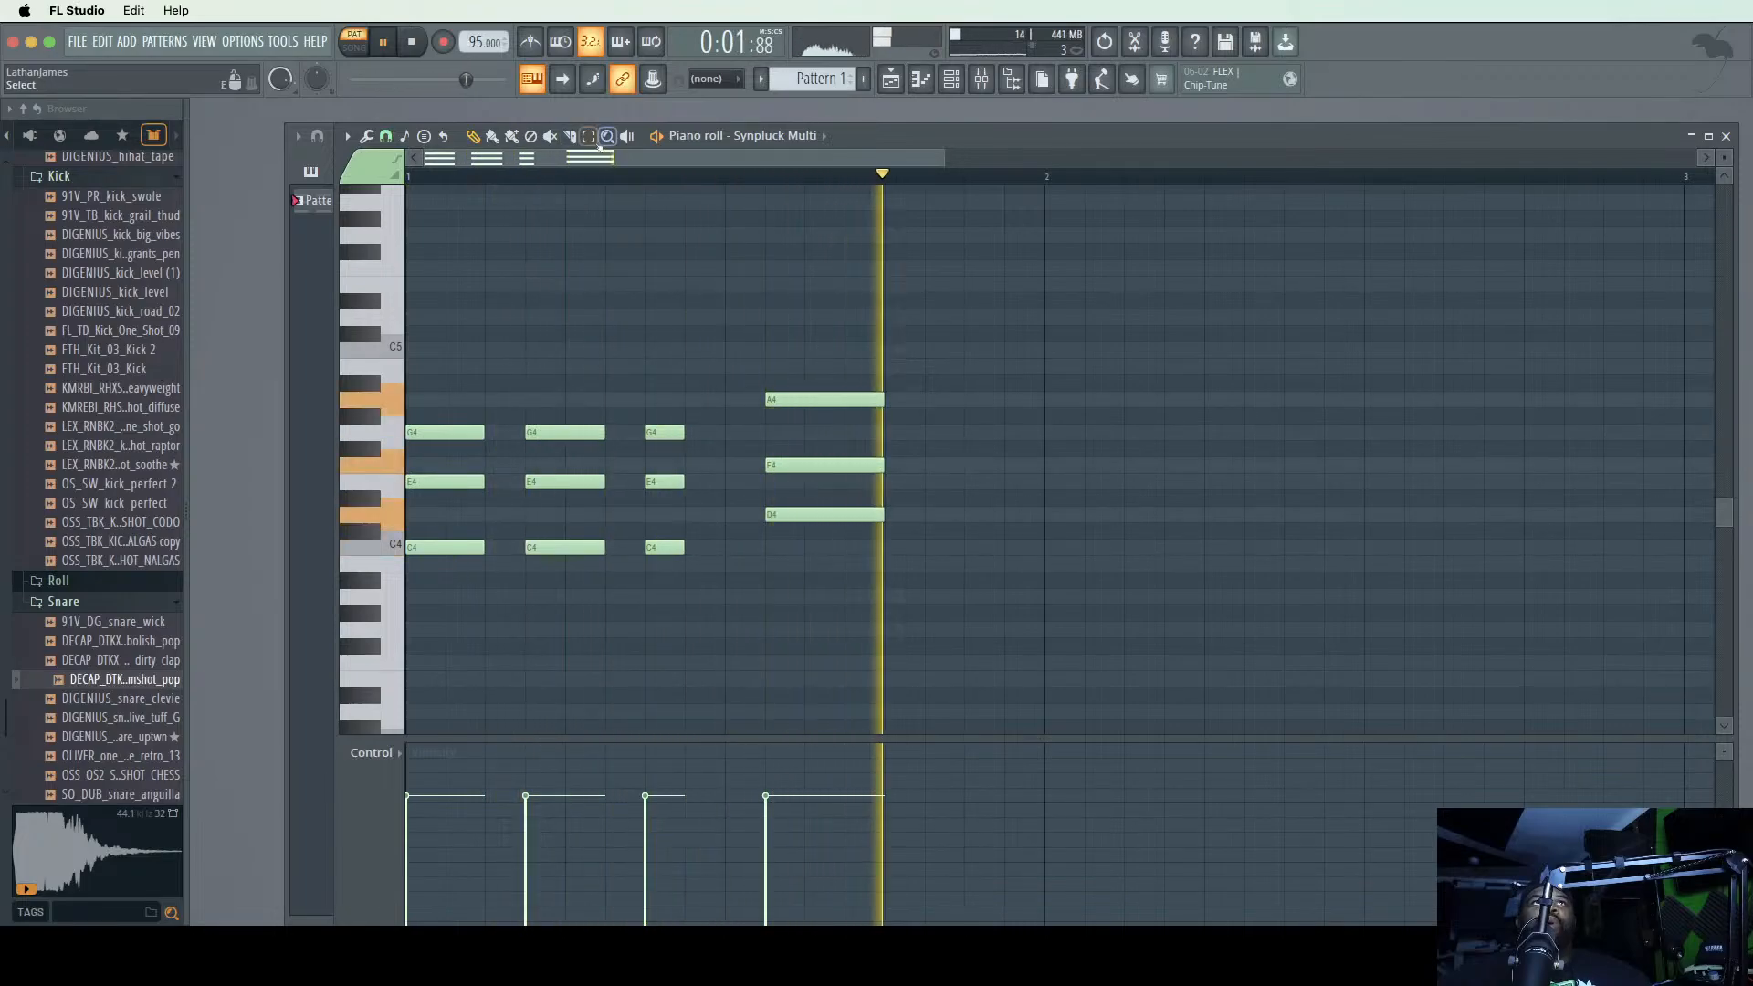
pyautogui.moveTo(881, 620)
pyautogui.mouseDown()
pyautogui.moveTo(220, 483)
pyautogui.moveTo(219, 301)
pyautogui.mouseUp()
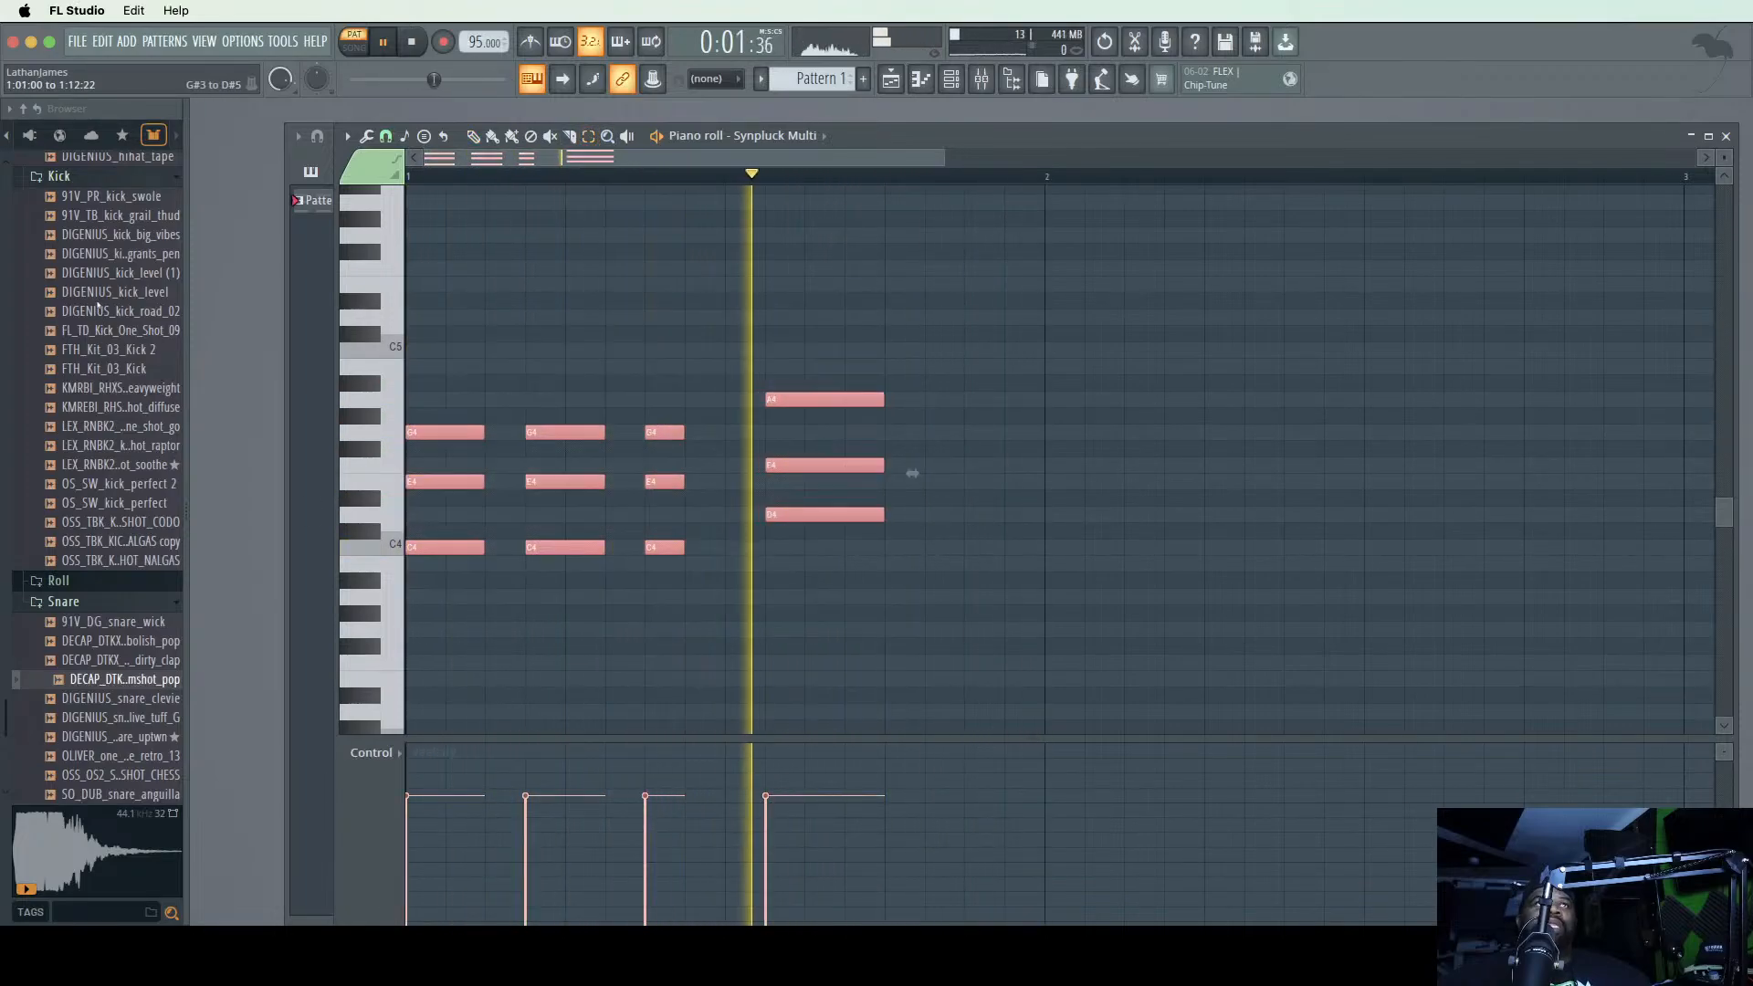
pyautogui.hotkey('ctrl', 'Up')
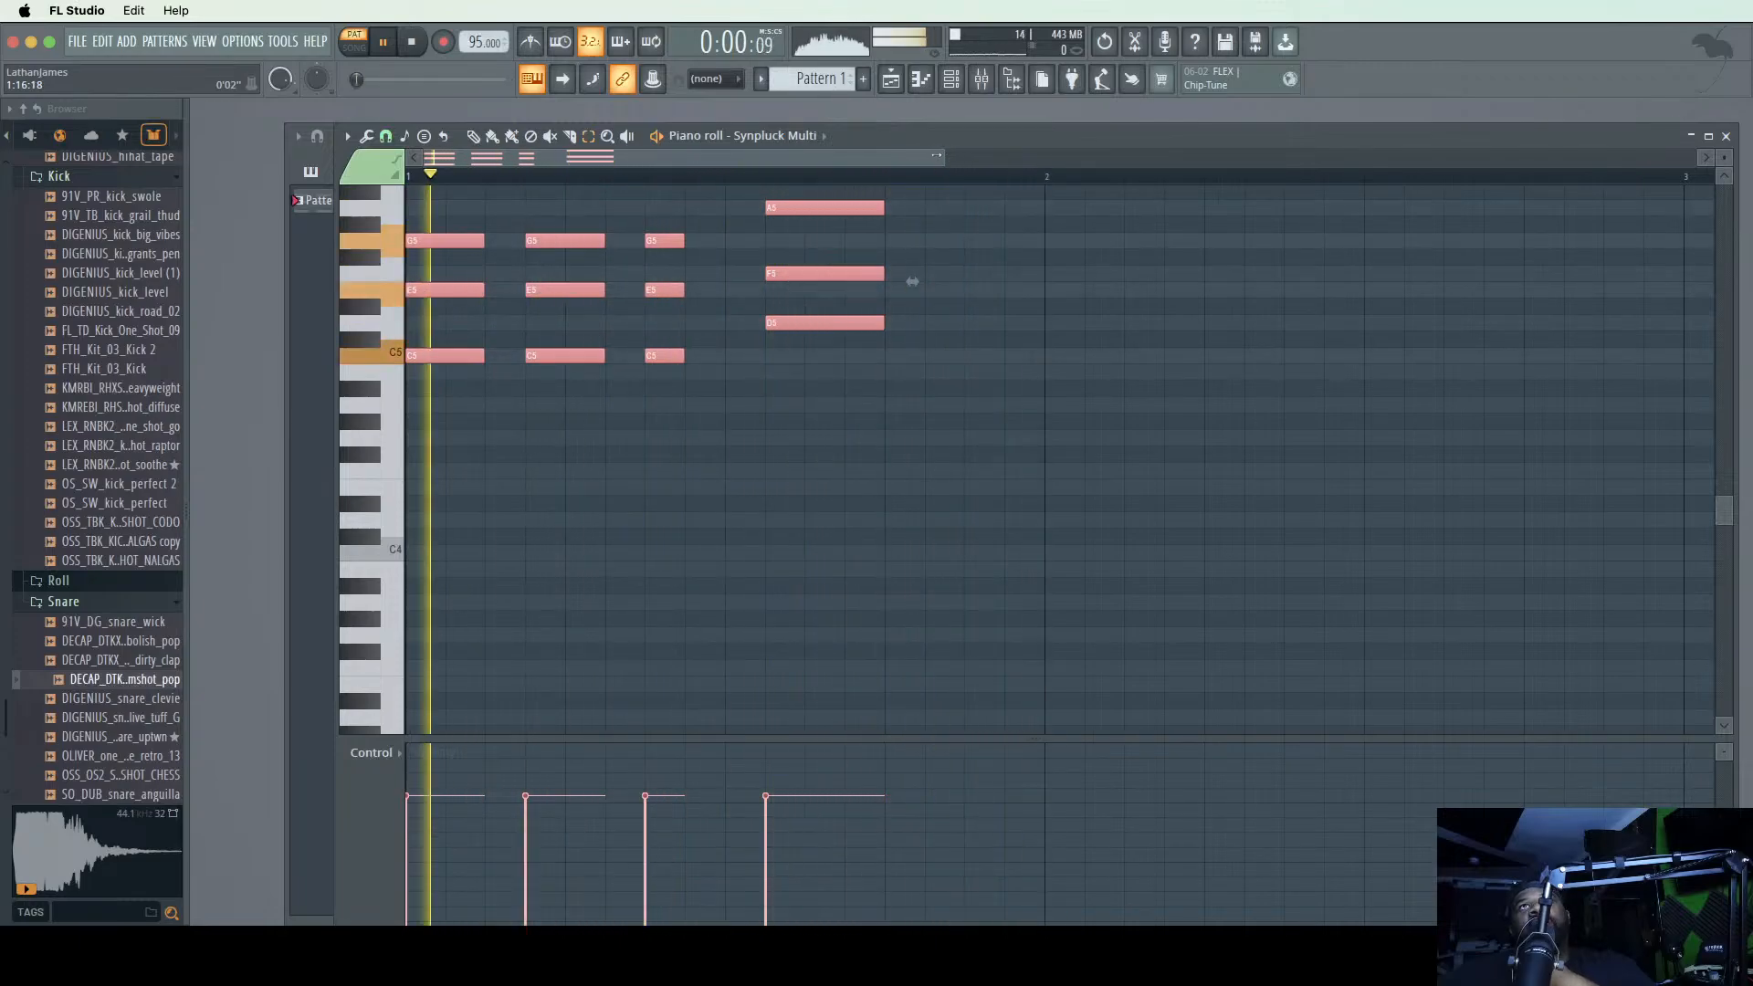
# - Duplicate the whole one-bar chord phrase and move the copy so it starts at the beginning of bar 2
pyautogui.moveTo(948, 159); pyautogui.dragTo(1573, 194)
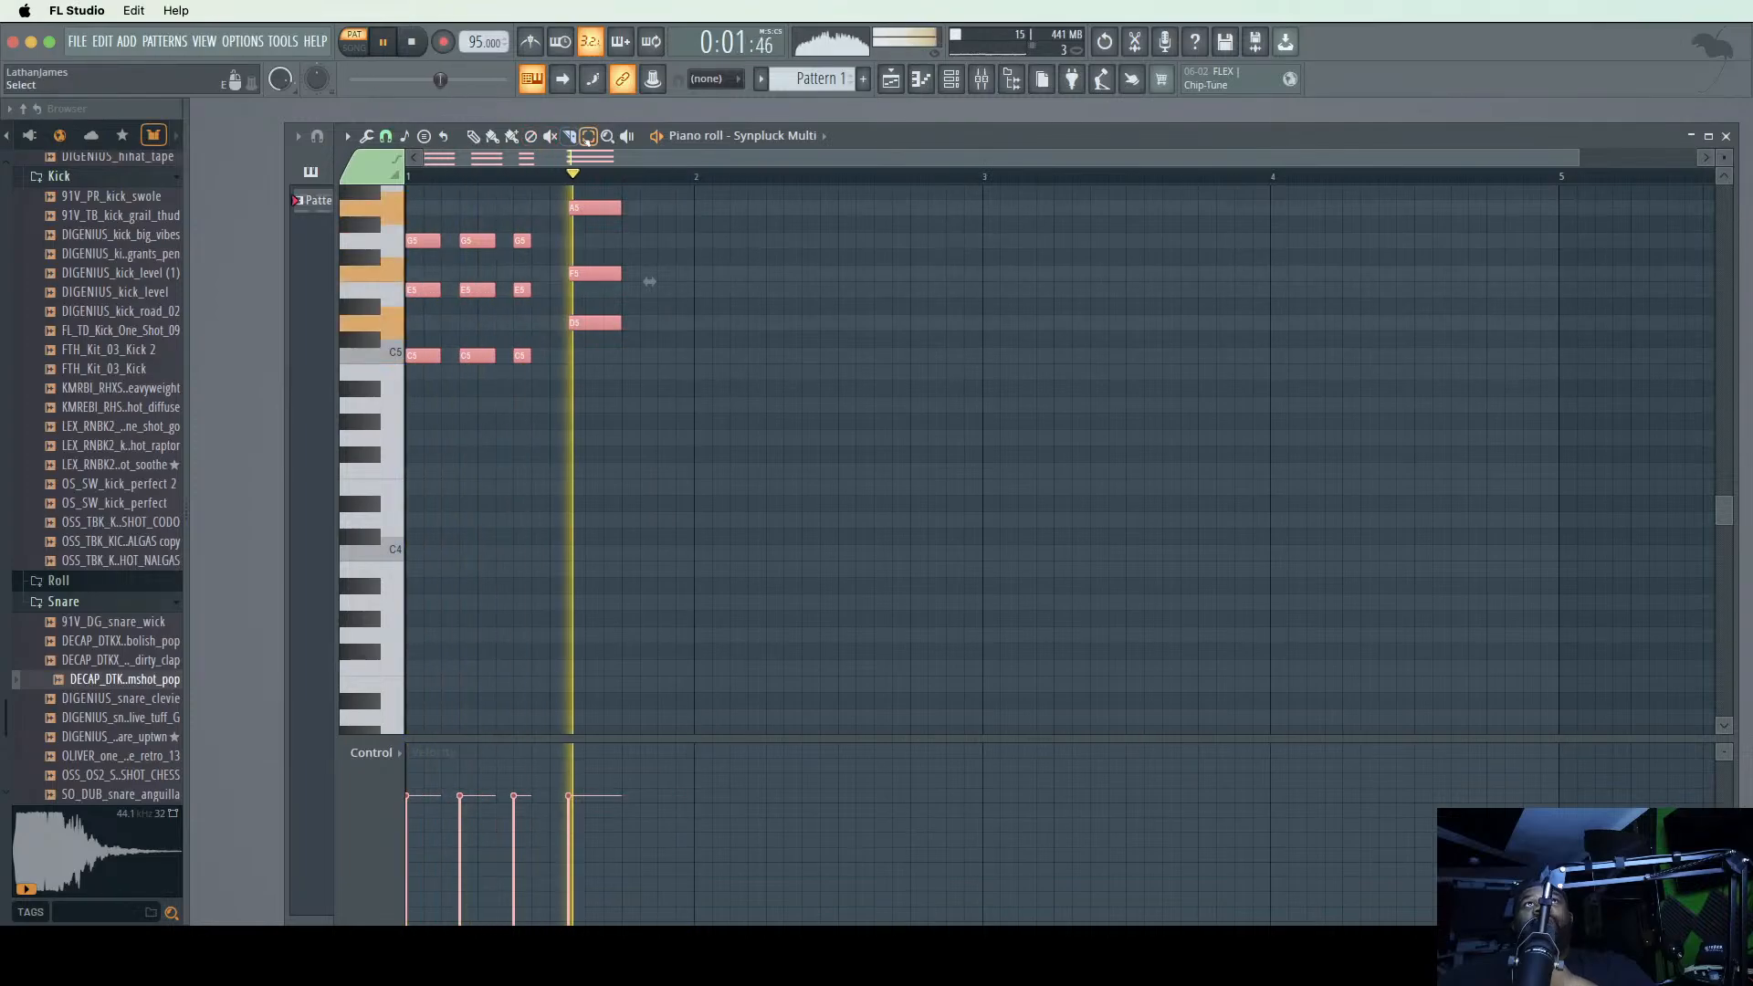
pyautogui.moveTo(636, 442); pyautogui.dragTo(250, 174)
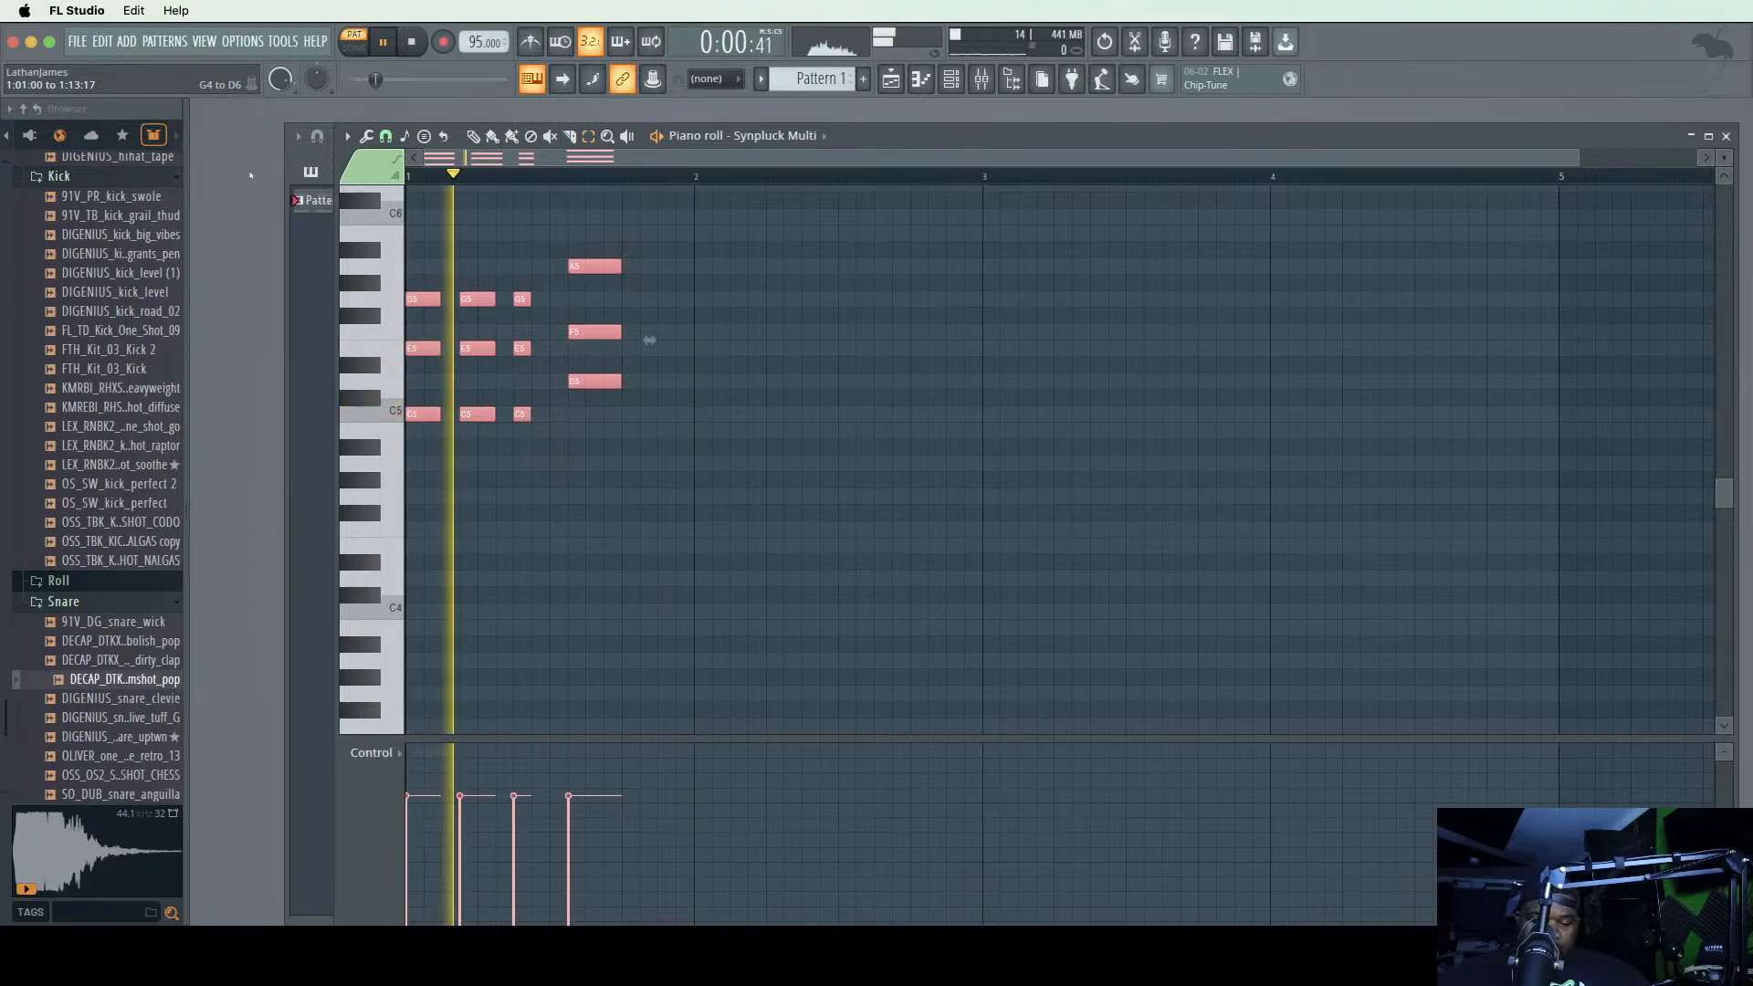
pyautogui.hotkey('ctrl', 'b')
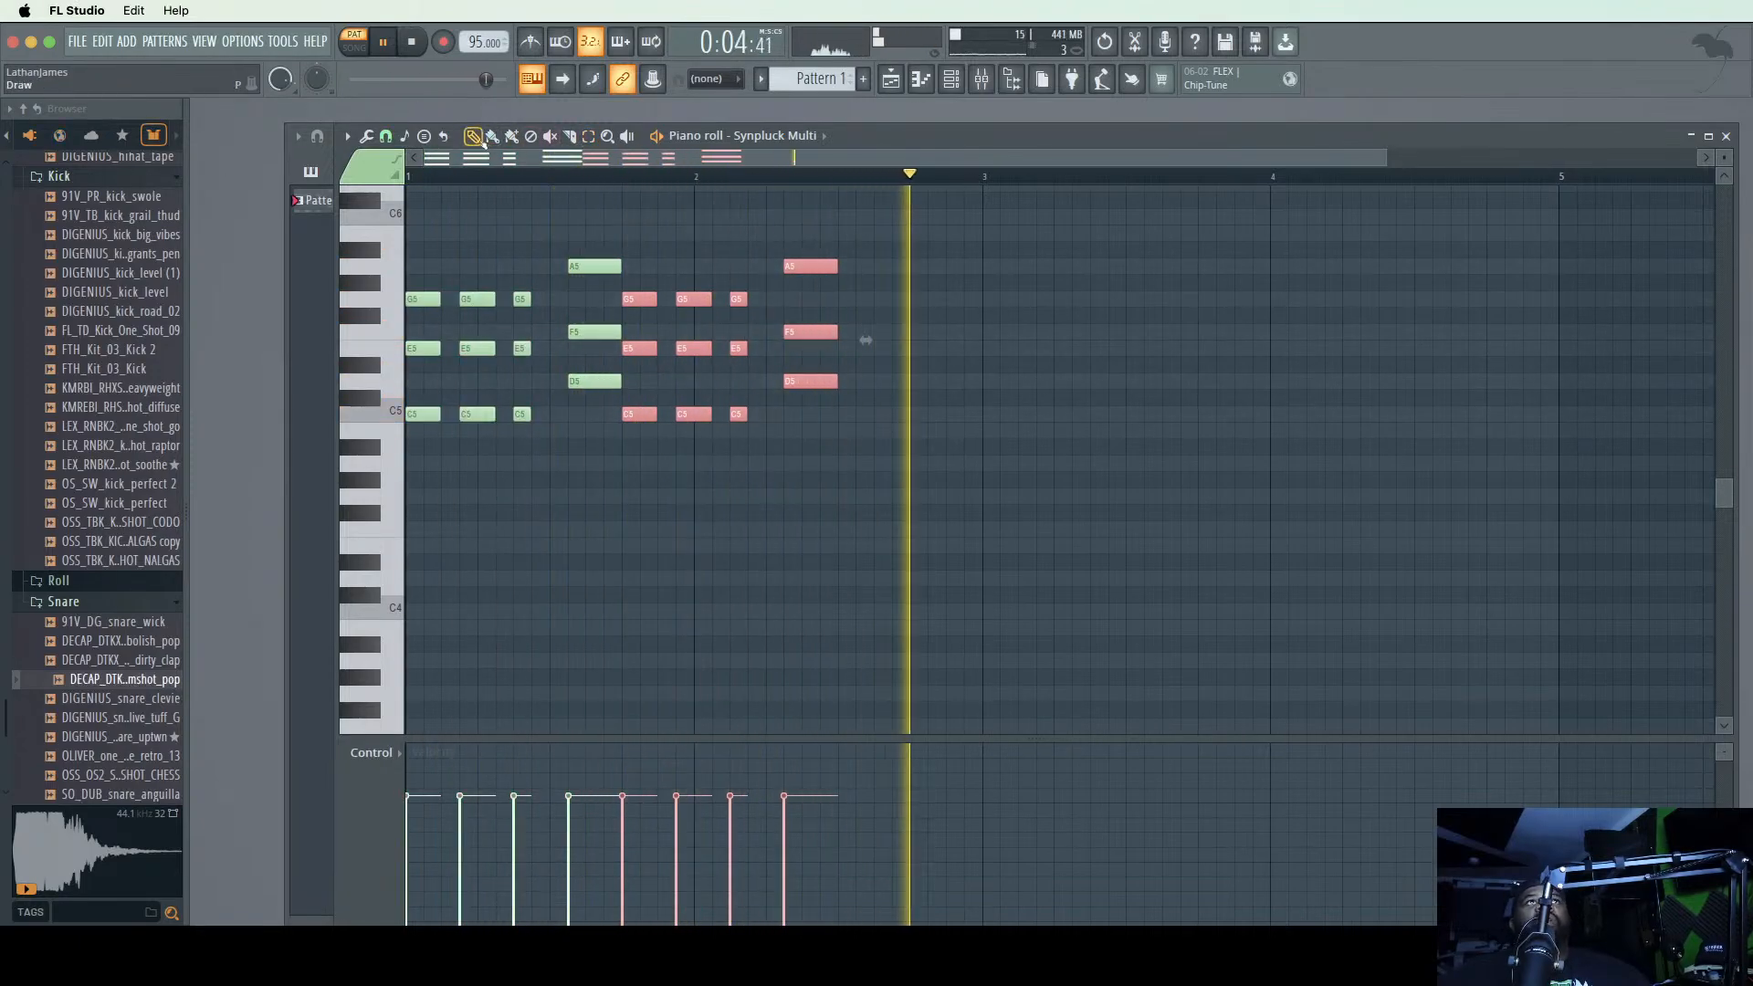
pyautogui.click(687, 316)
pyautogui.rightClick(701, 317)
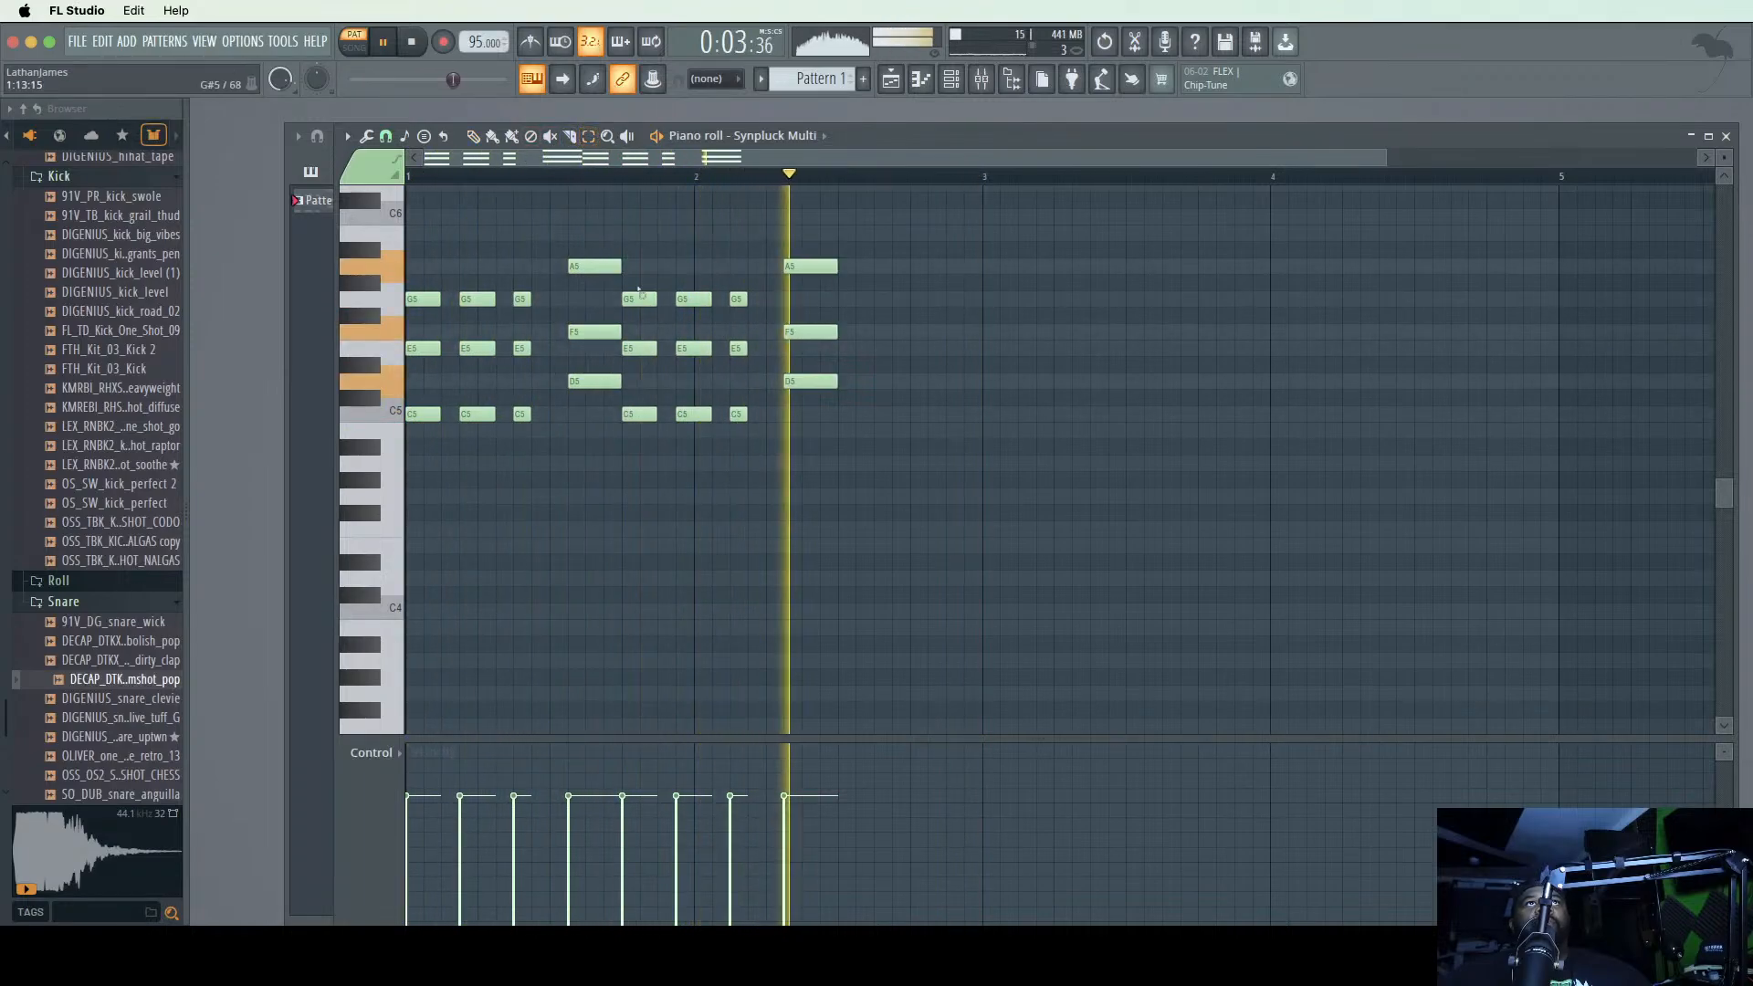
pyautogui.moveTo(636, 245); pyautogui.dragTo(676, 445)
pyautogui.moveTo(858, 405); pyautogui.dragTo(645, 258)
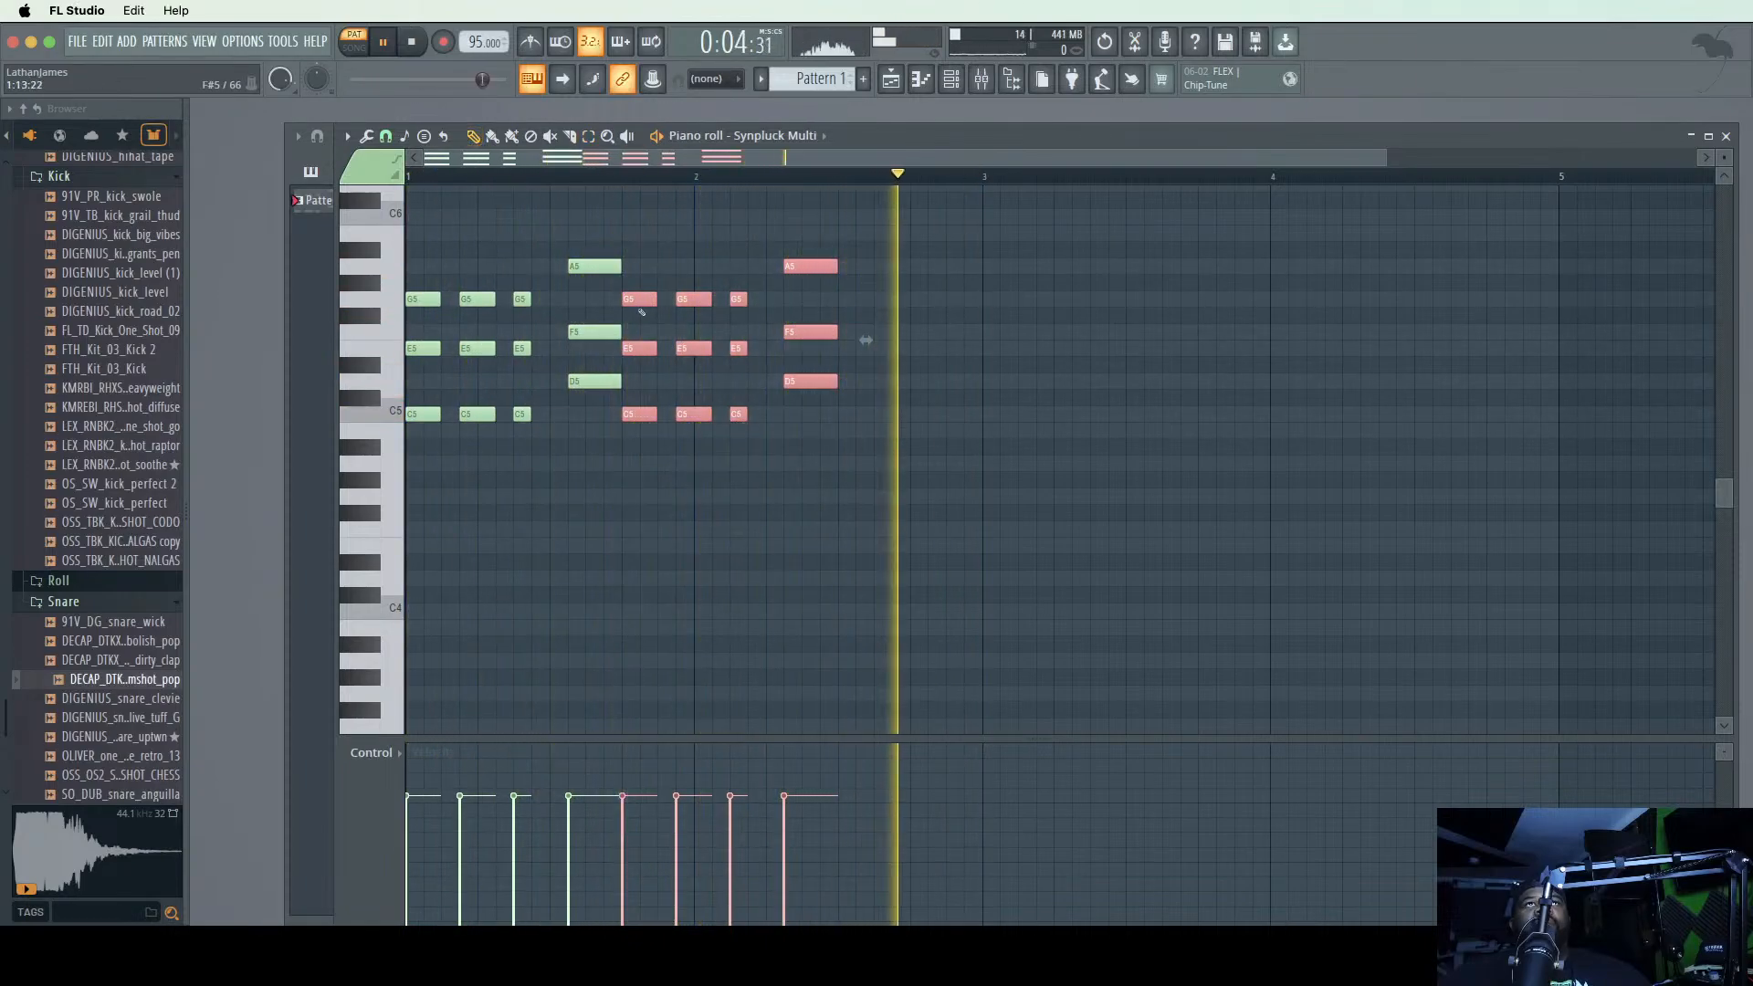
pyautogui.moveTo(629, 297); pyautogui.dragTo(716, 311)
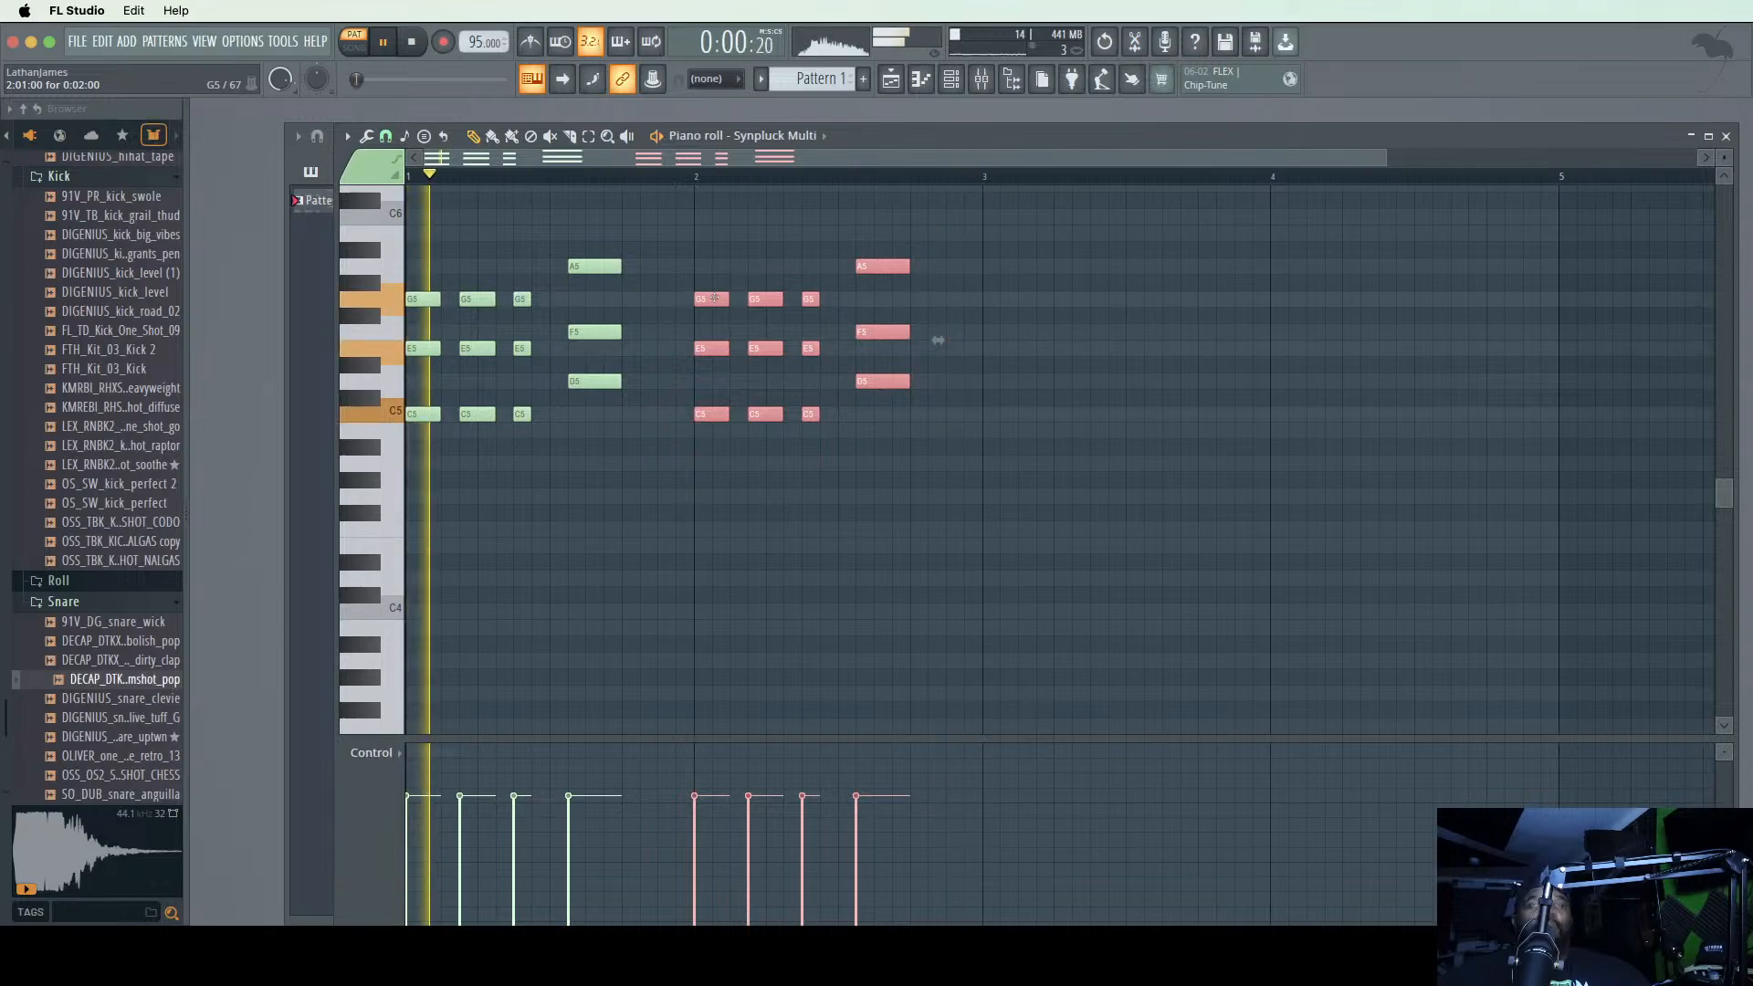
# - Duplicate the chord phrase twice more, aligning the copies to the starts of bars 3 and 4
pyautogui.hotkey('ctrl', 'b')
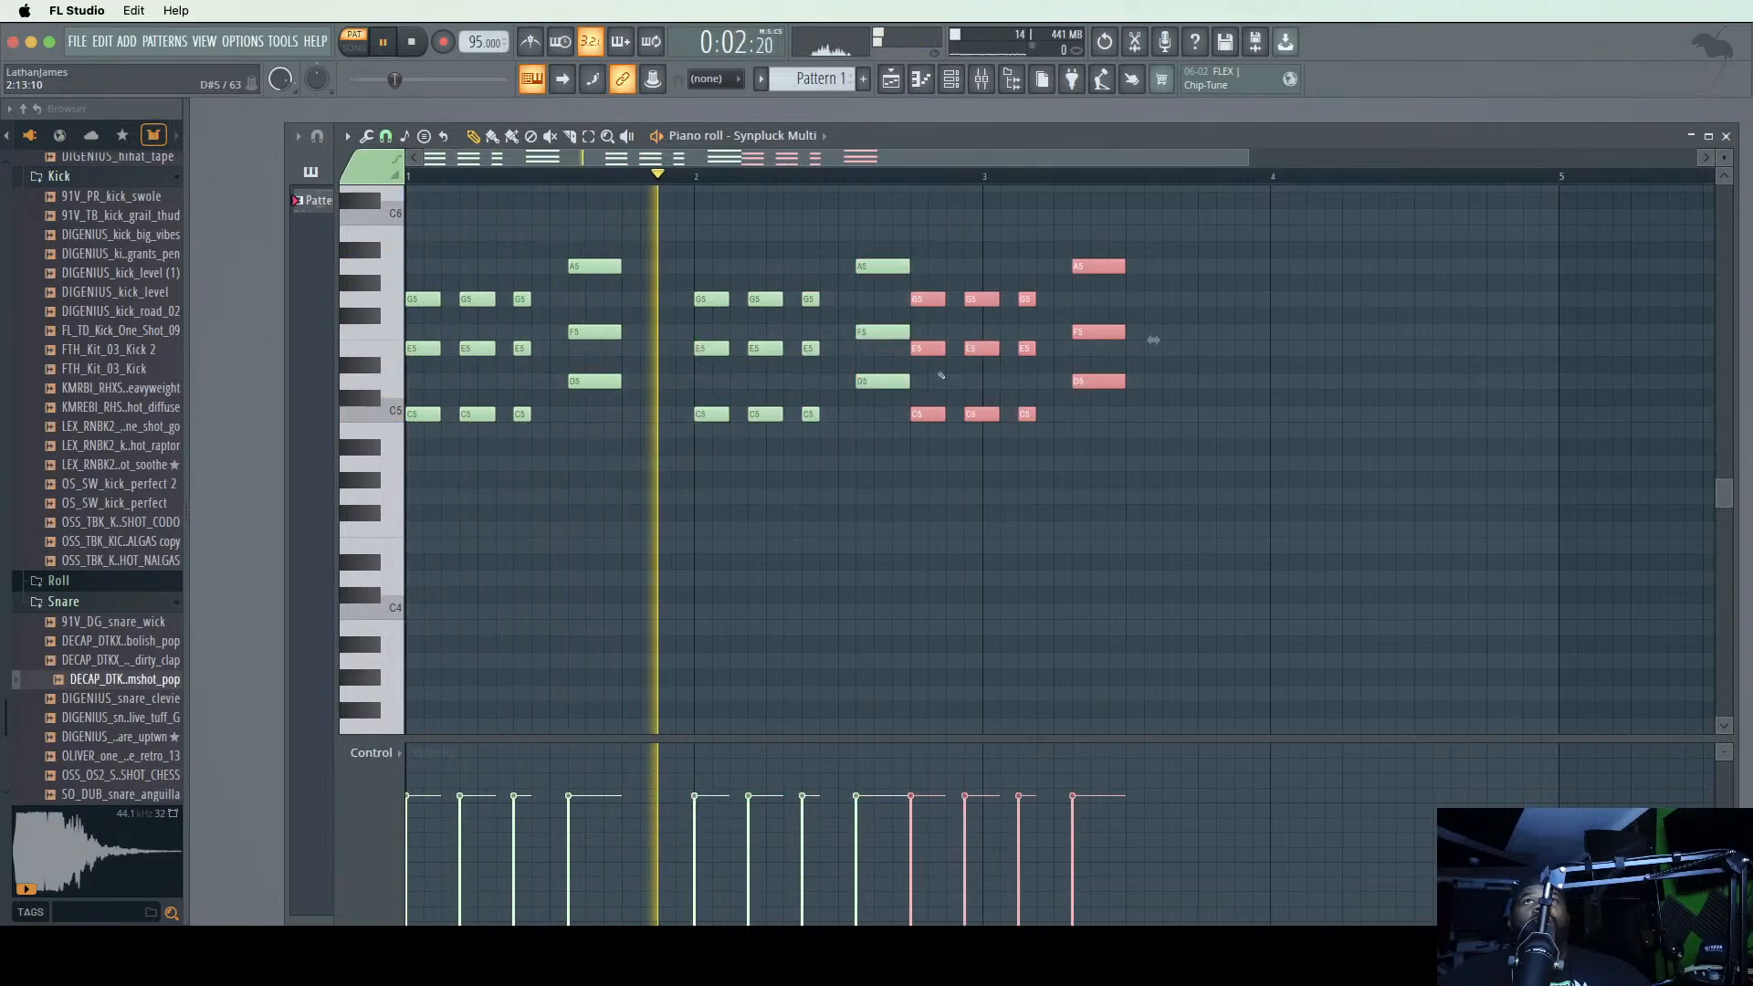
pyautogui.hotkey('shift', 'Right')
pyautogui.hotkey('shift', 'Right')
pyautogui.hotkey('shift', 'Right')
pyautogui.hotkey('shift', 'Right')
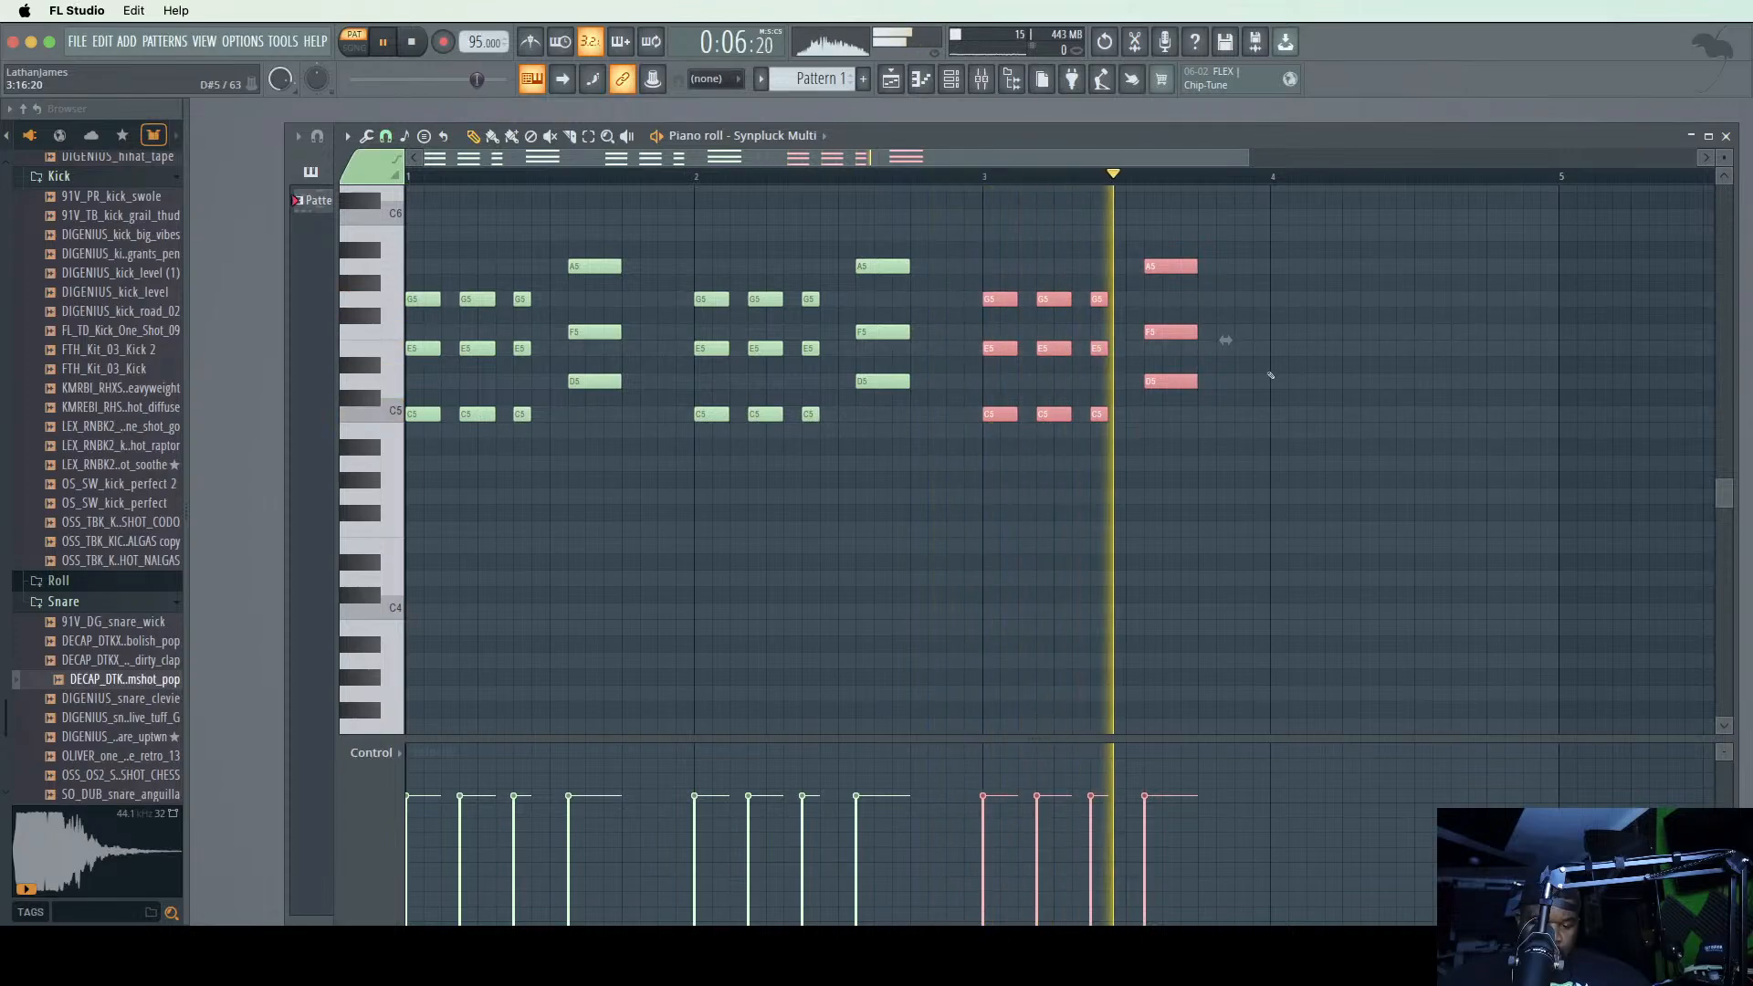
pyautogui.hotkey('ctrl', 'b')
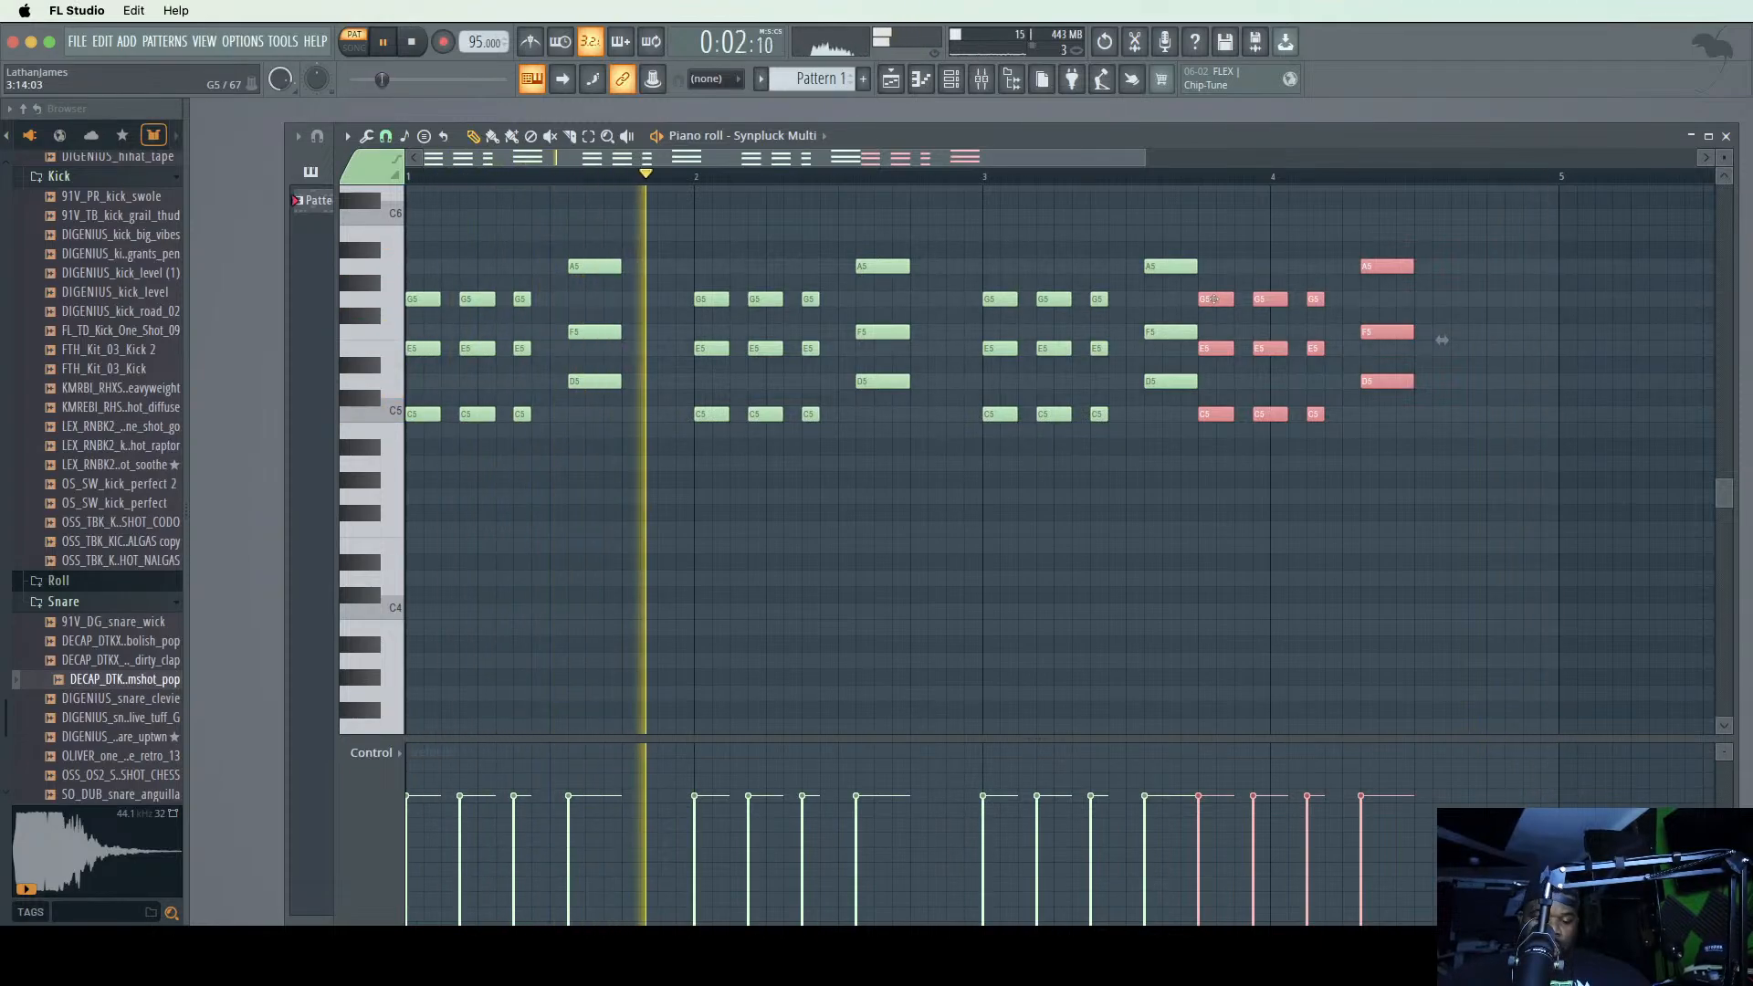
pyautogui.moveTo(1214, 299); pyautogui.dragTo(1286, 300)
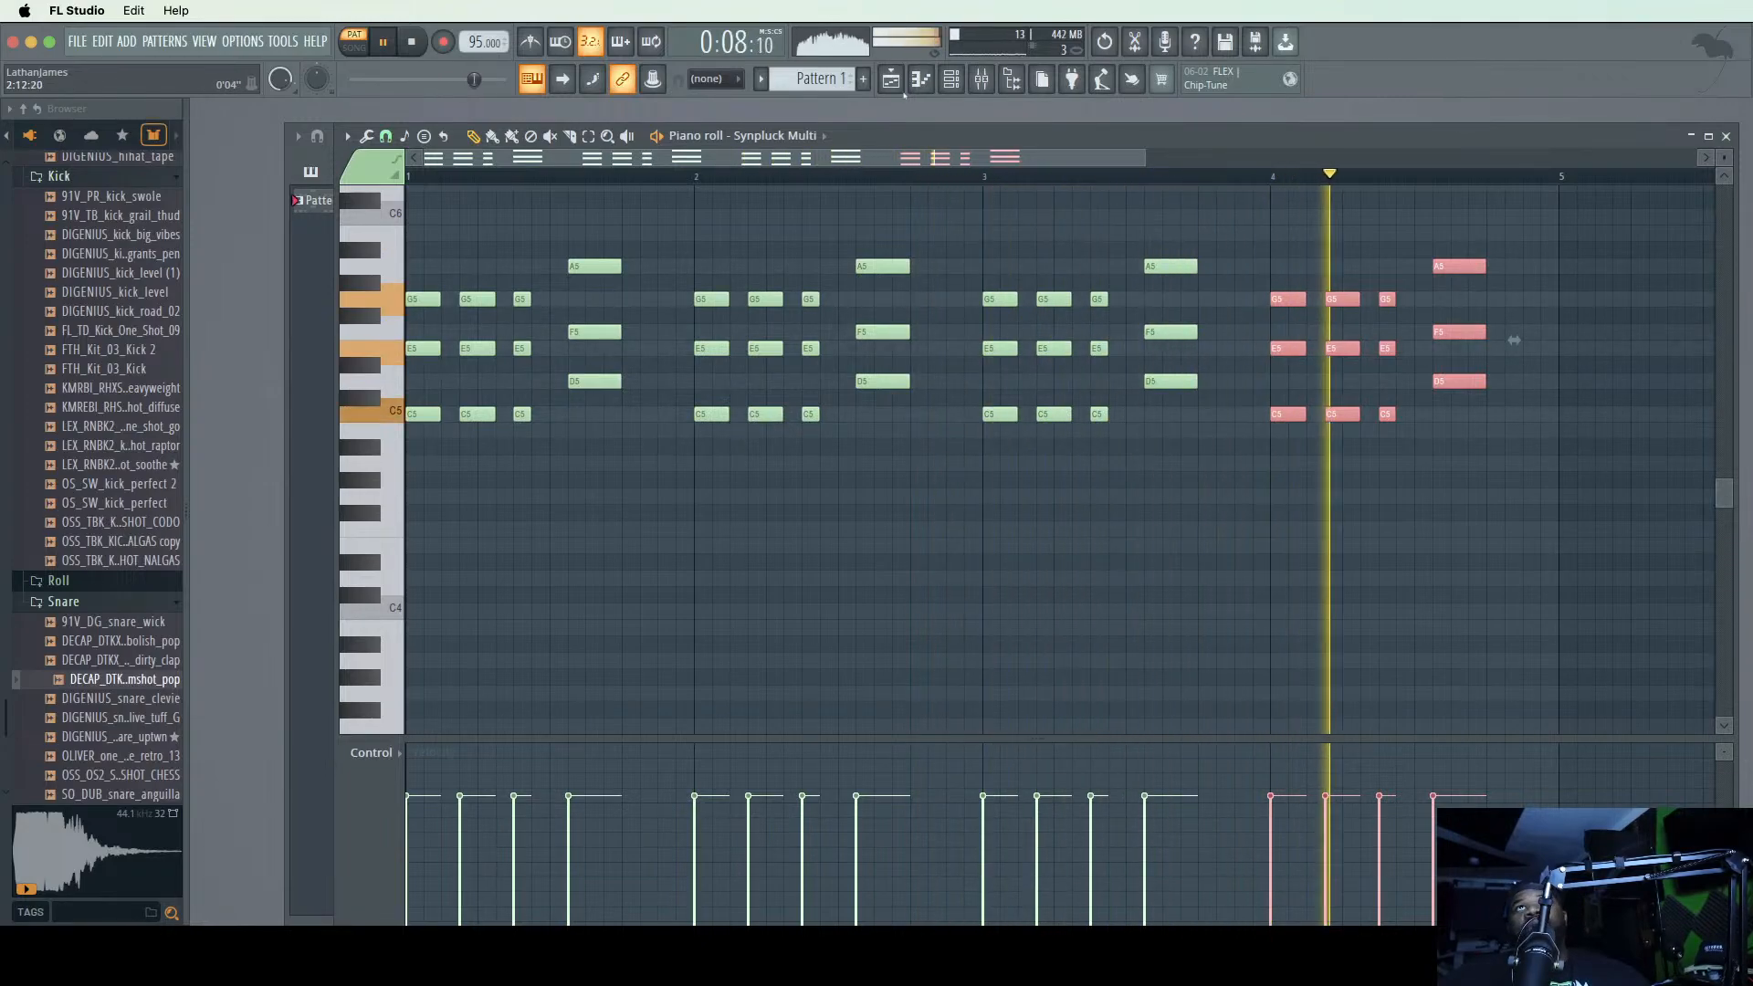
# - Show the Channel rack and move it clear of the piano roll's keyboard
pyautogui.click(952, 81)
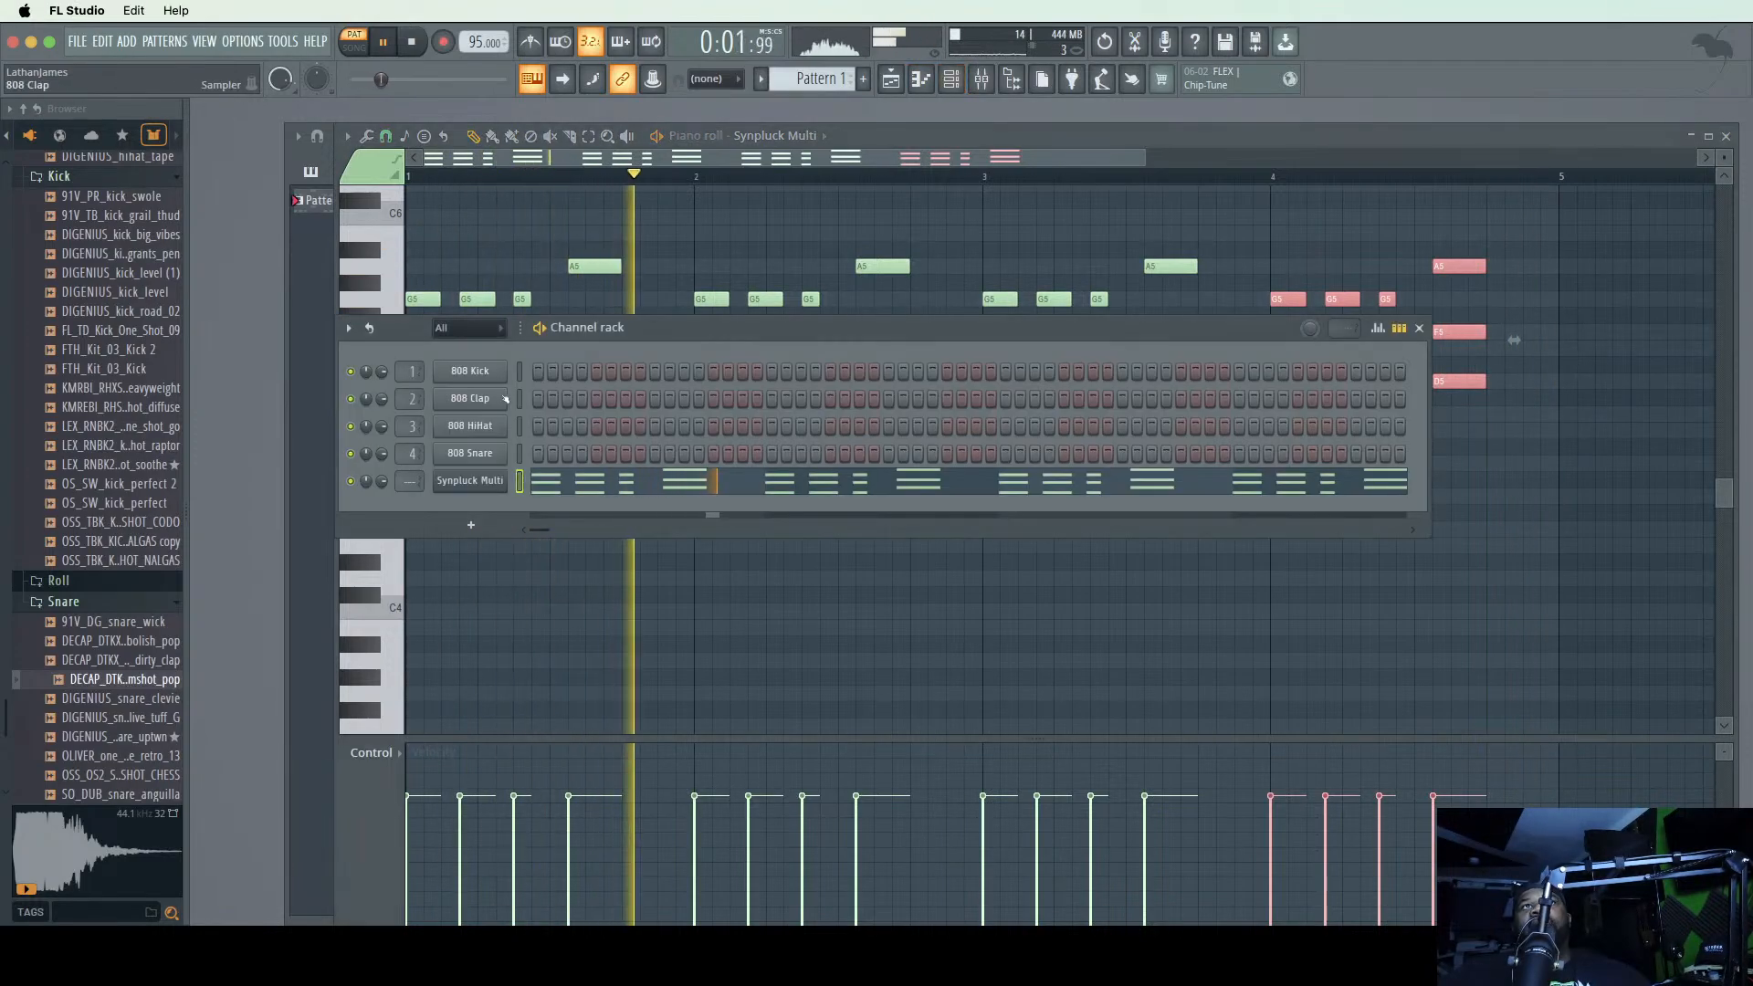
pyautogui.moveTo(609, 338); pyautogui.dragTo(714, 329)
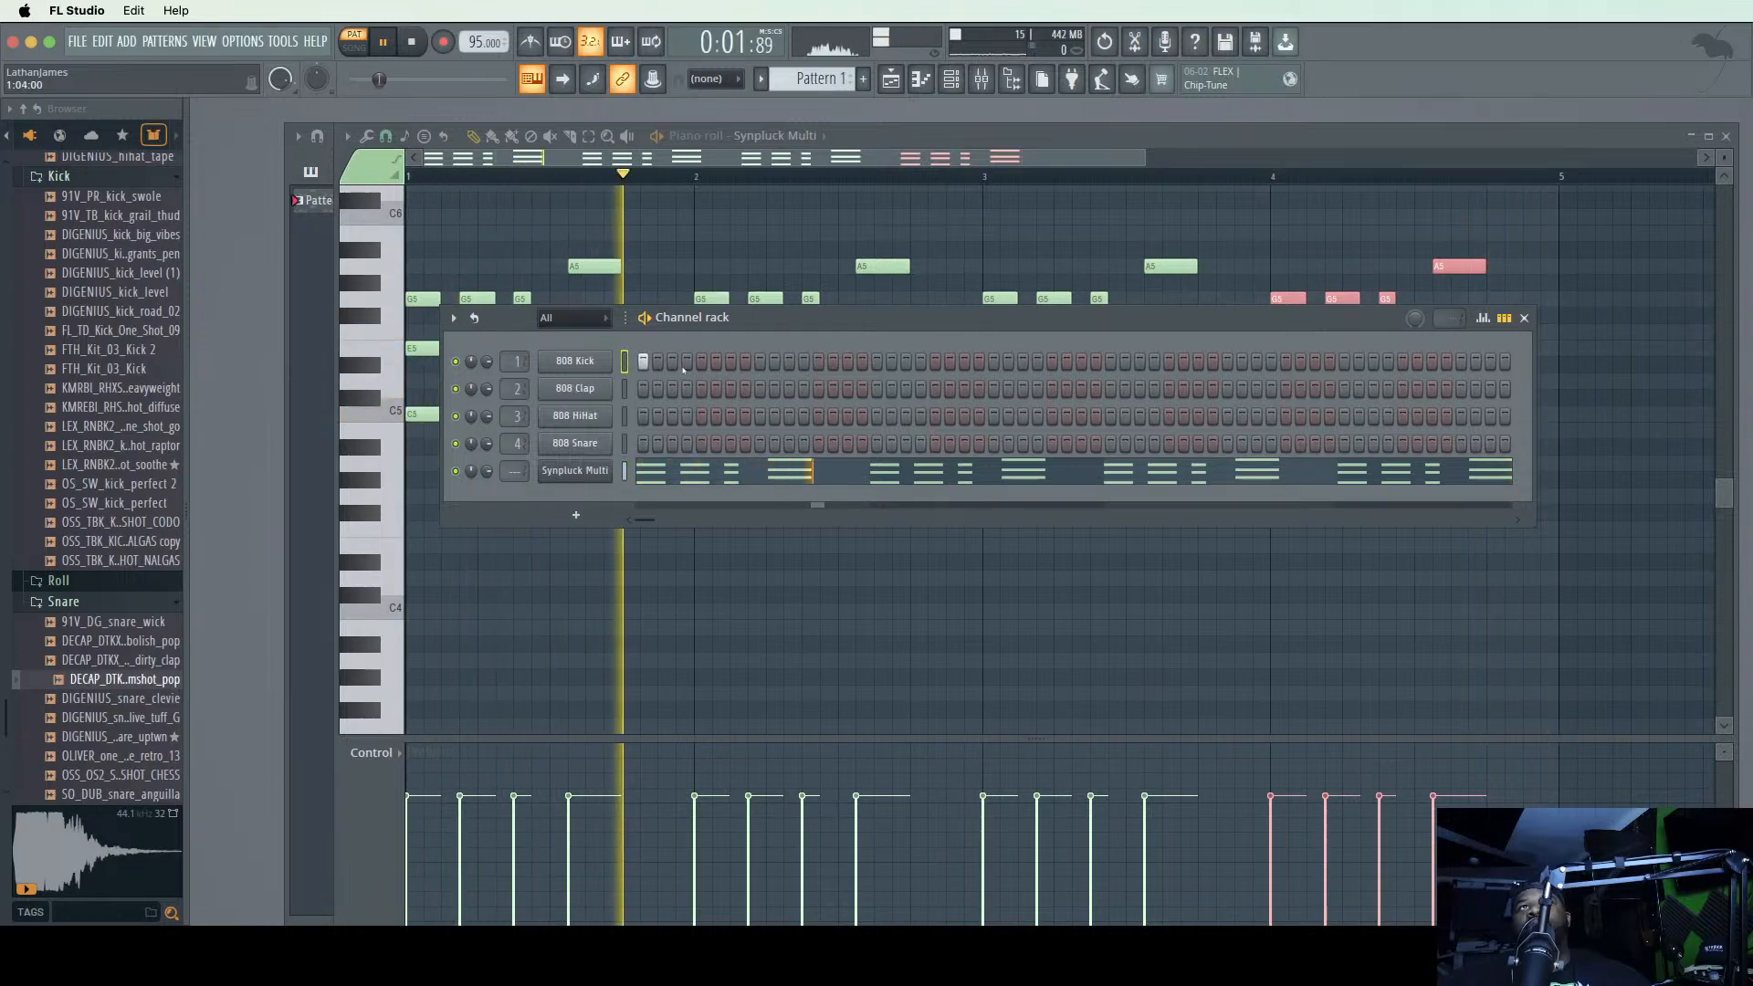
# - Try a looped drum pattern with 808 Kick on steps 1, 4, 9 and 12 and 808 Snare on steps 7 and 15
pyautogui.click(759, 361)
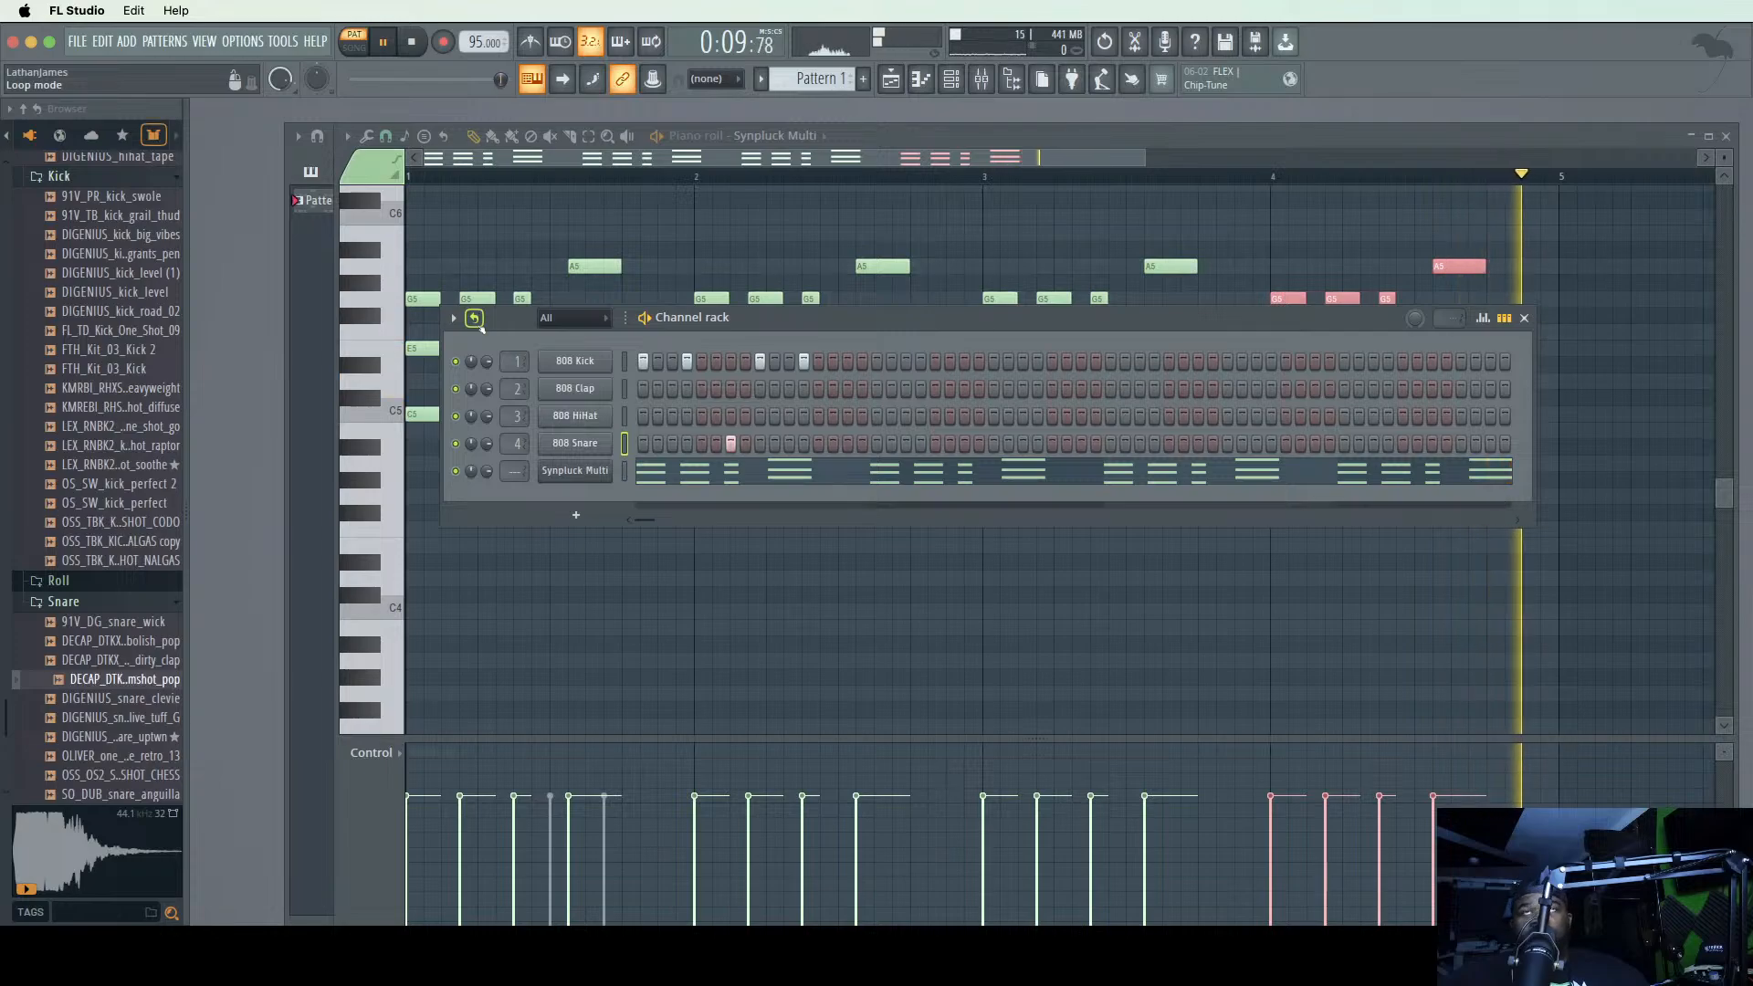
pyautogui.click(475, 320)
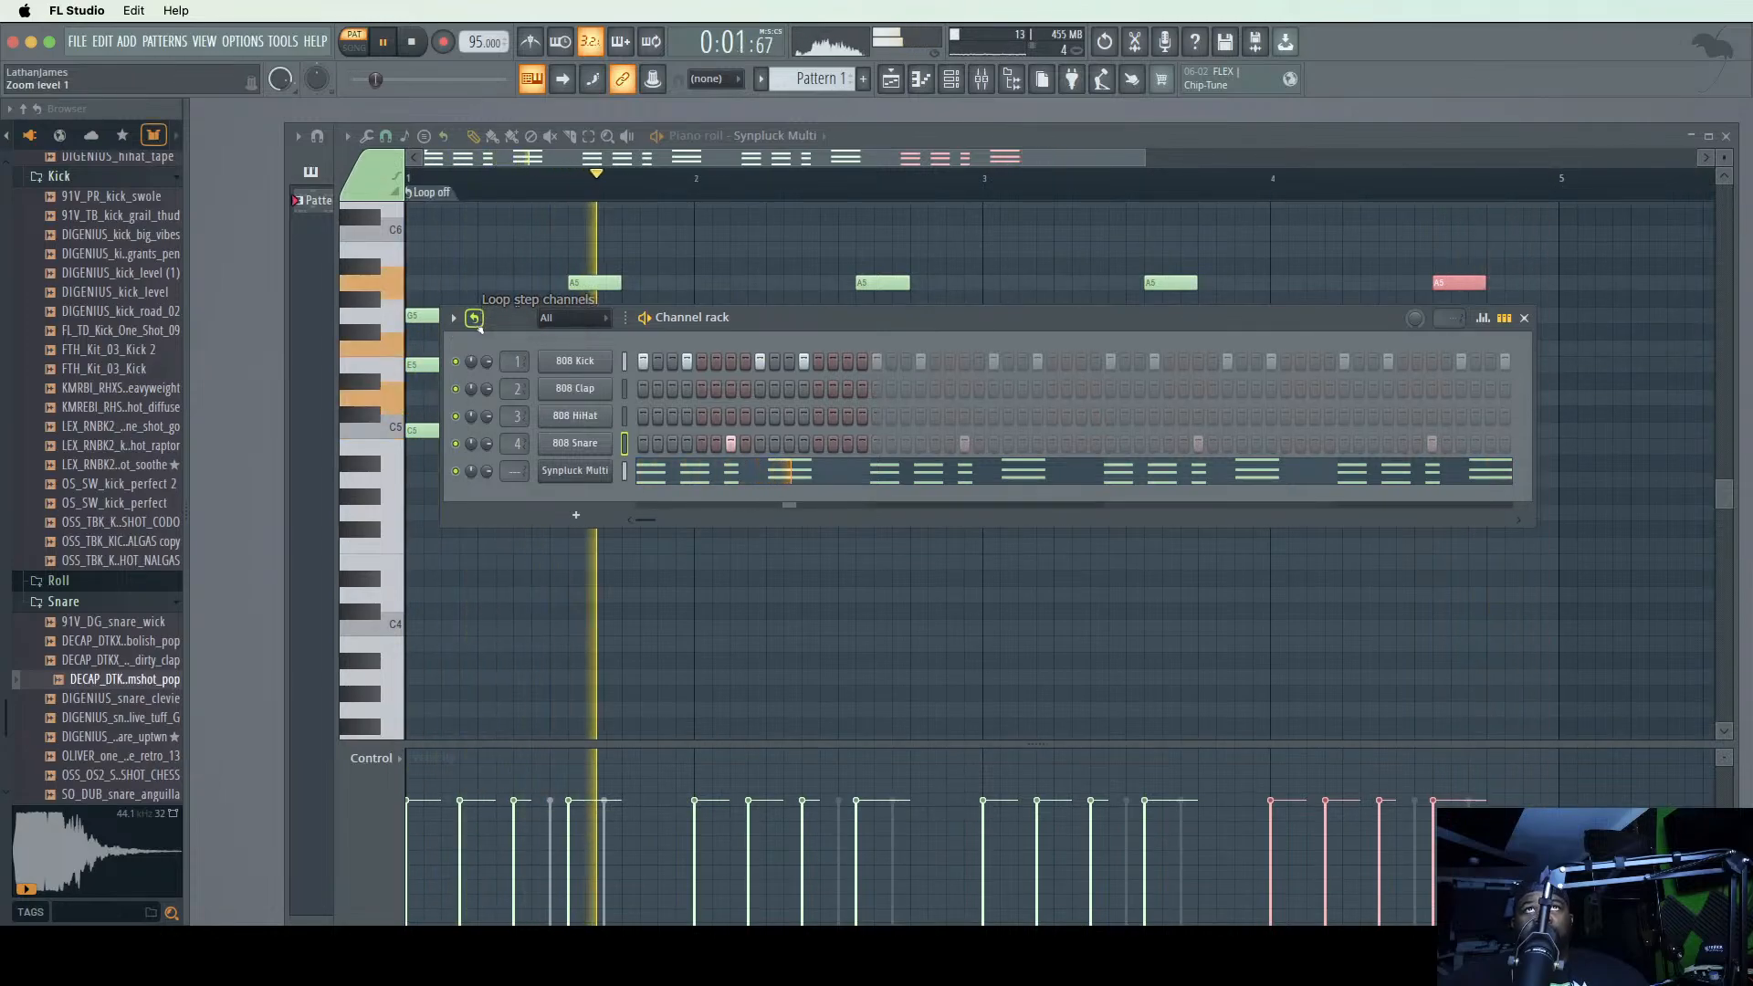
pyautogui.click(847, 444)
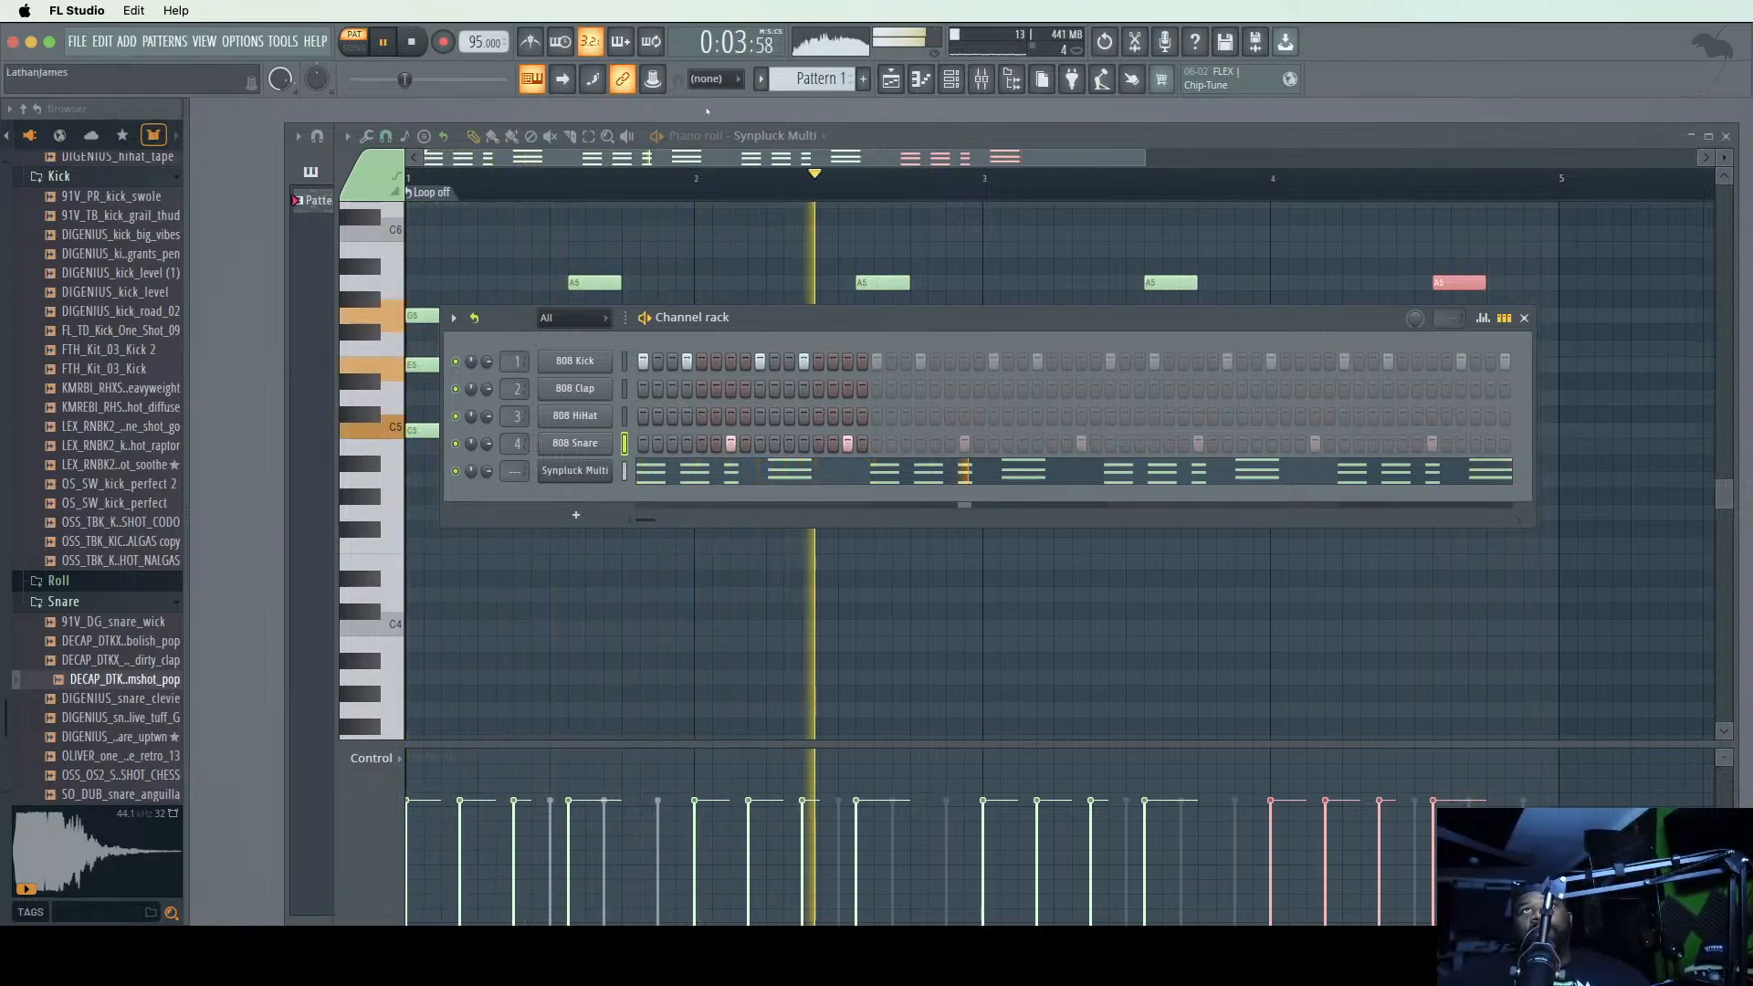
pyautogui.moveTo(849, 323); pyautogui.dragTo(835, 243)
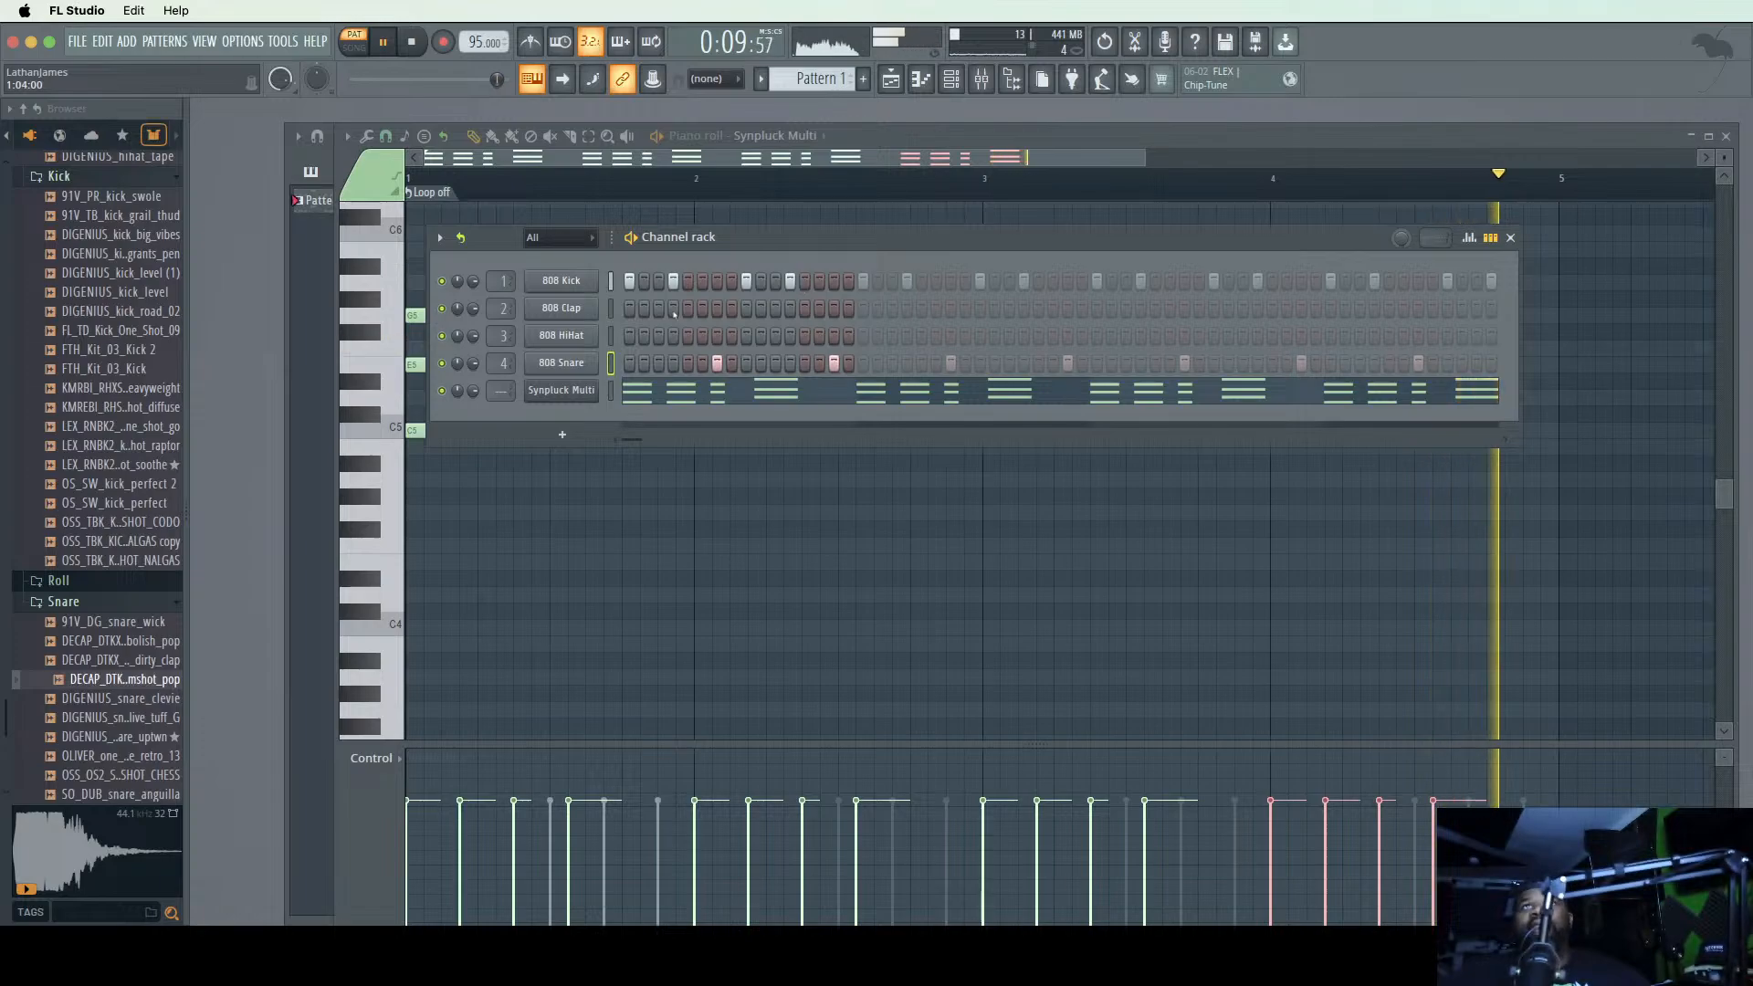
pyautogui.click(469, 239)
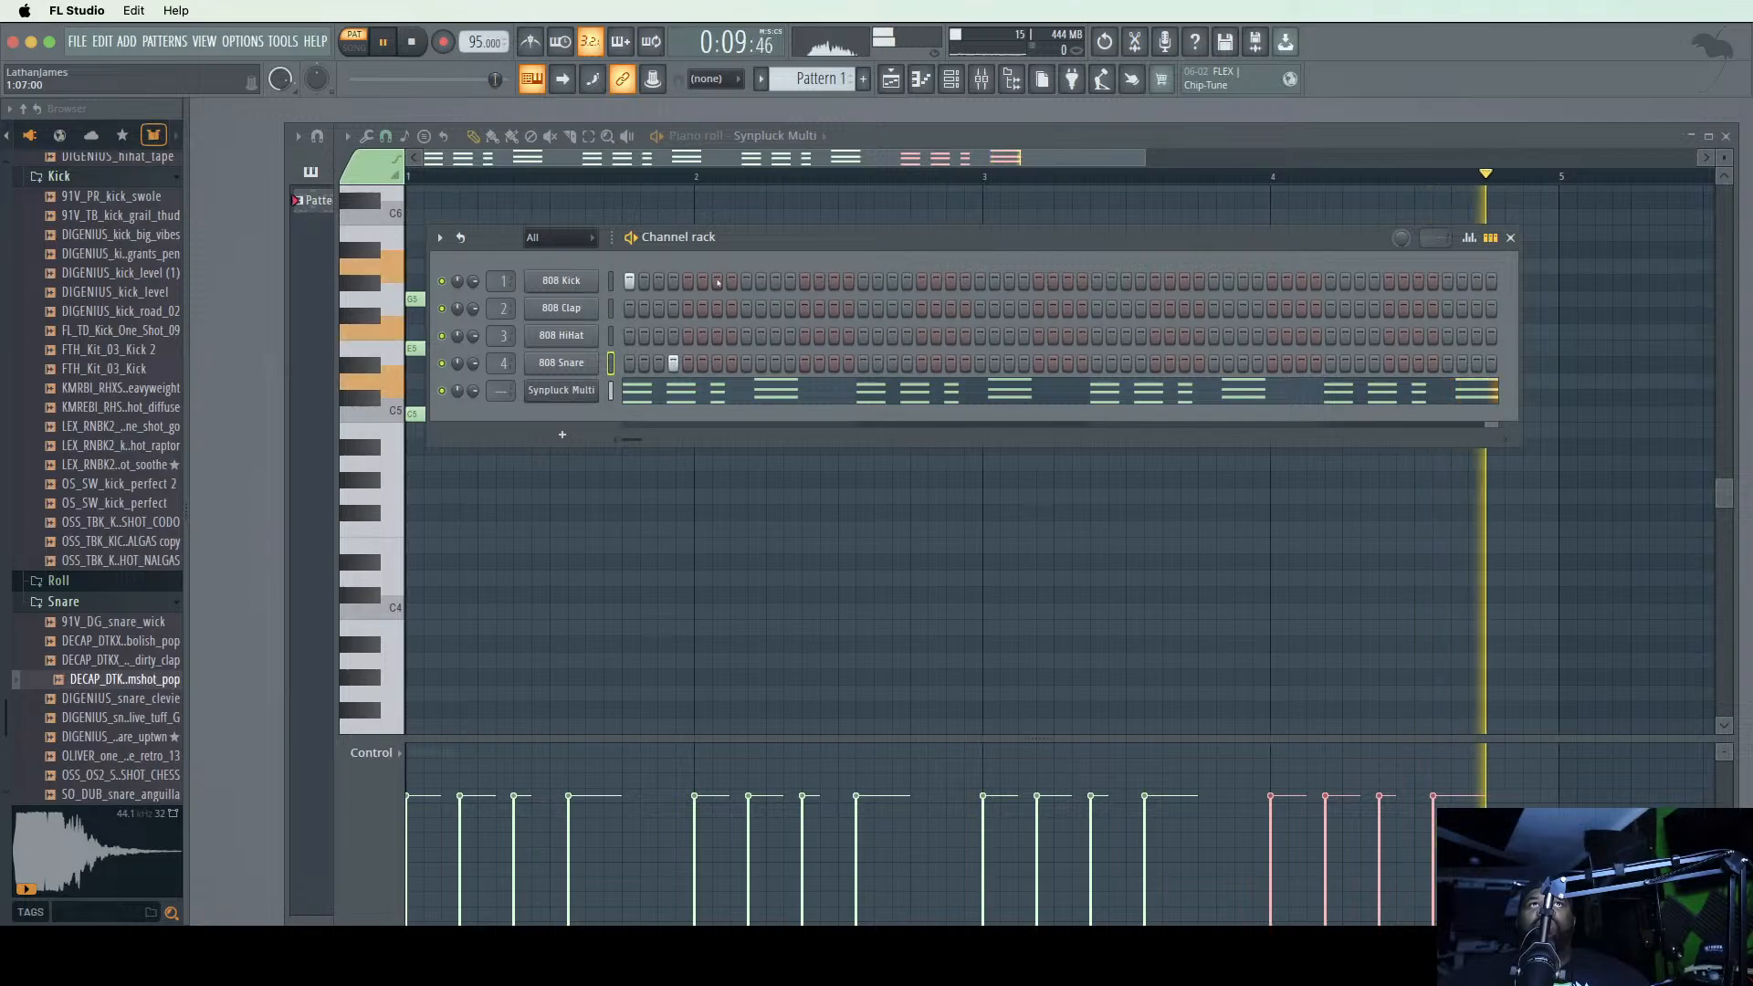
# - Program 808 Kick on steps 1 and 7 and 808 Snare on steps 4, 10 and 13, looping the drums every 16 steps
pyautogui.click(776, 363)
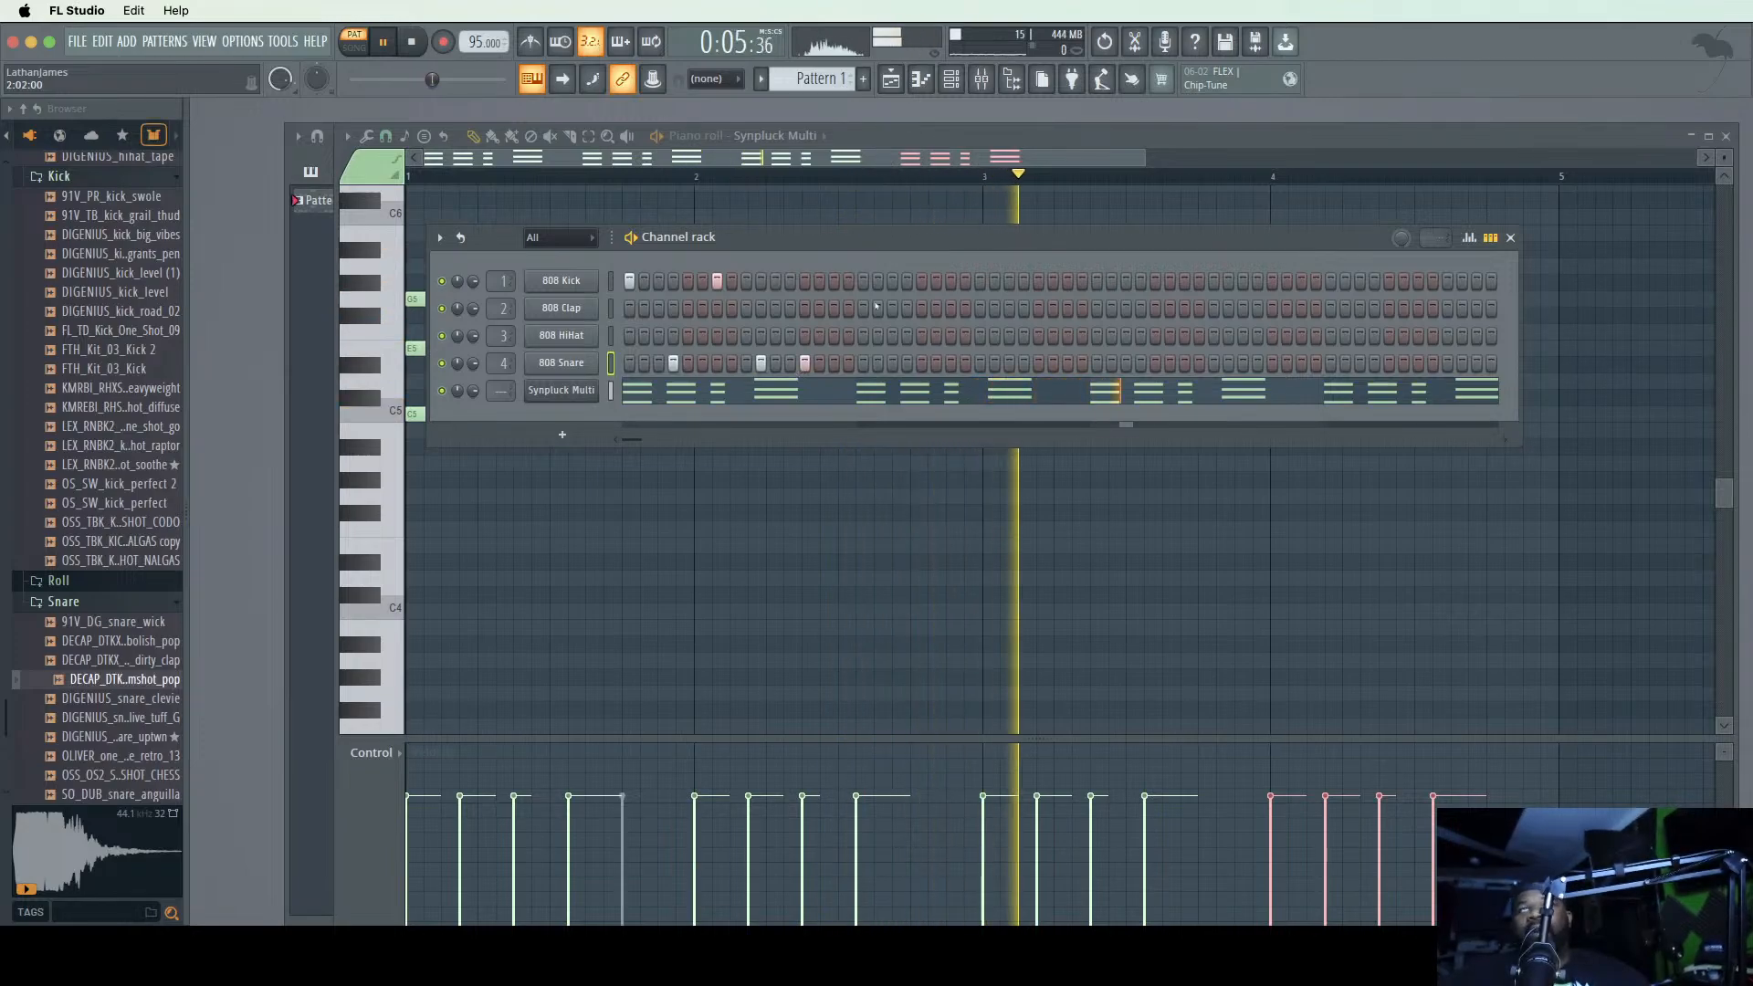
pyautogui.click(461, 239)
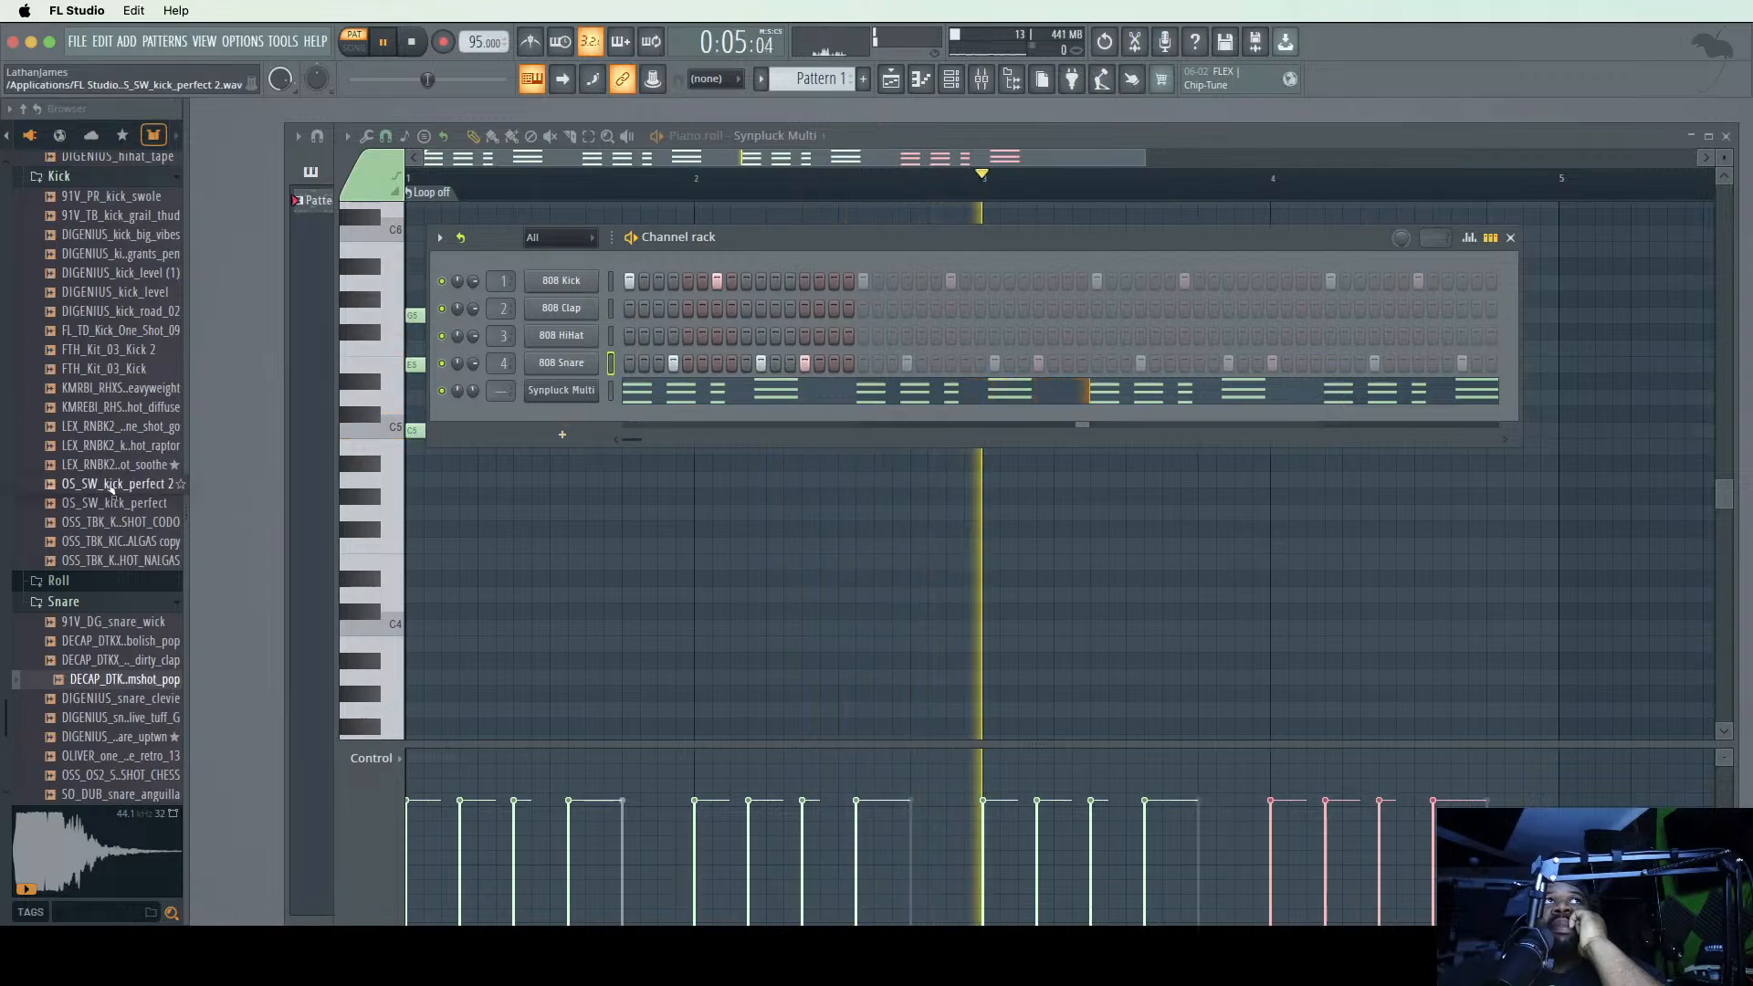
# - Audition 808 samples in the Powerful Riches folder and add DECAP_DTKX_808_midrange_smooth_C to the Channel rack as a new channel
pyautogui.scroll(-3, 151, 510)
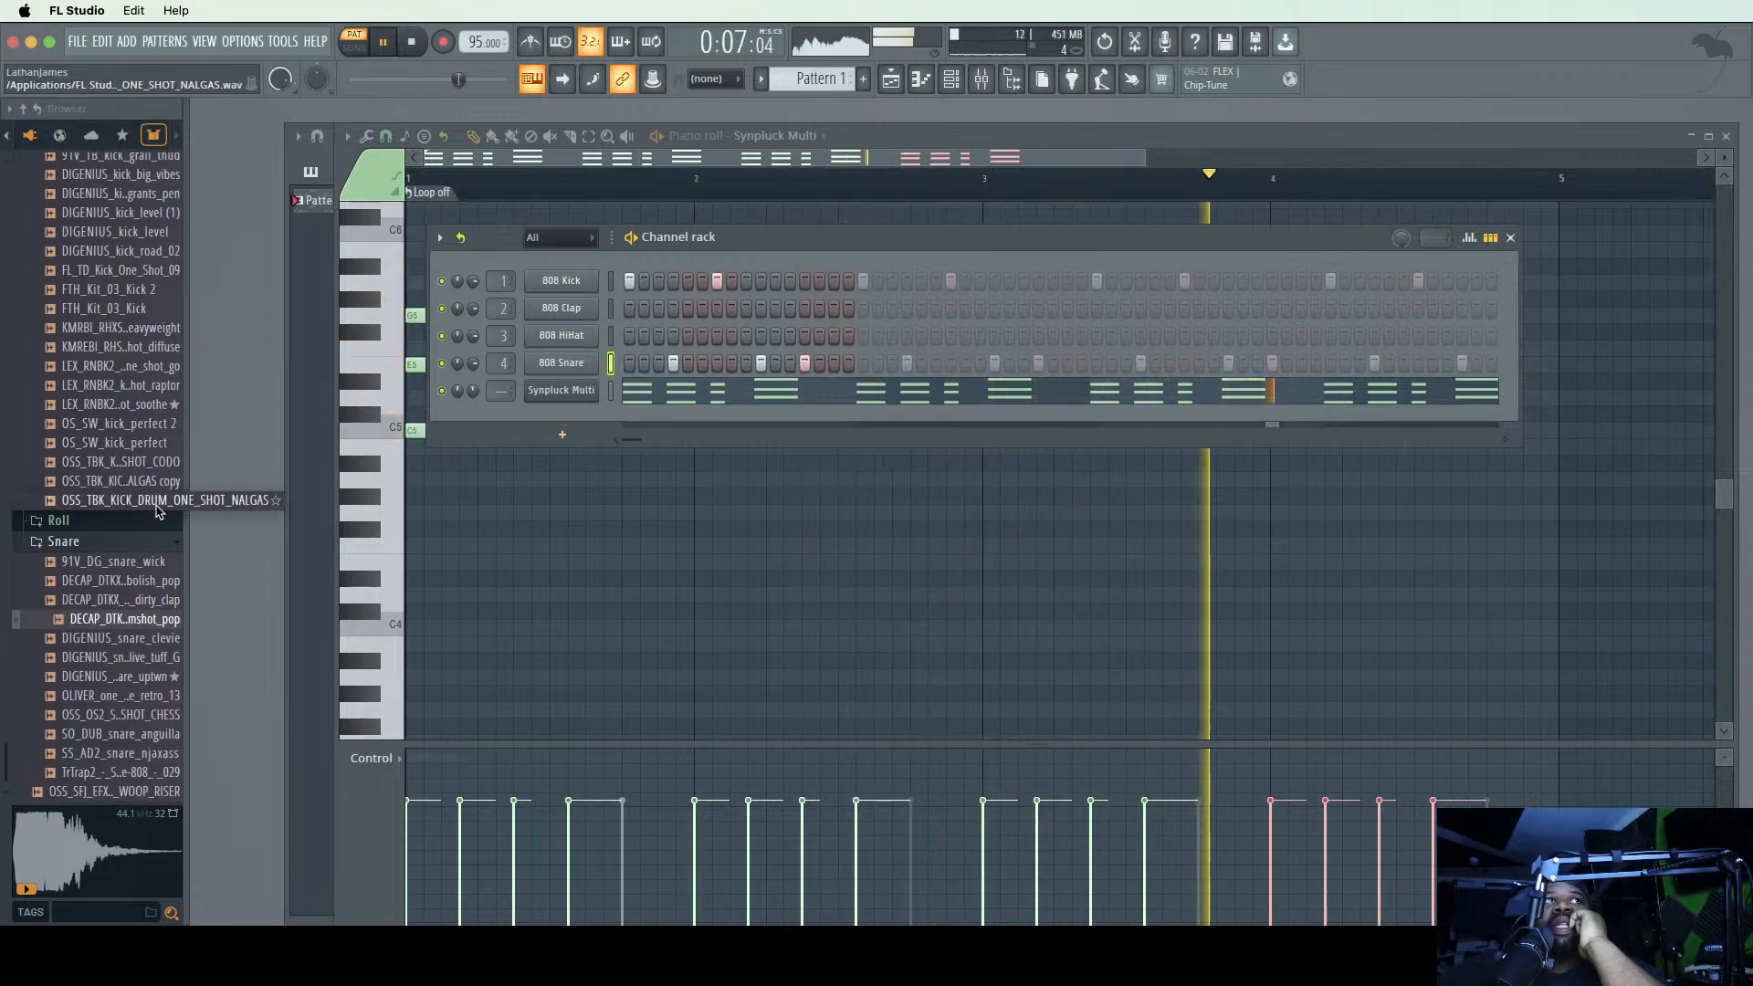
pyautogui.scroll(10, 102, 502)
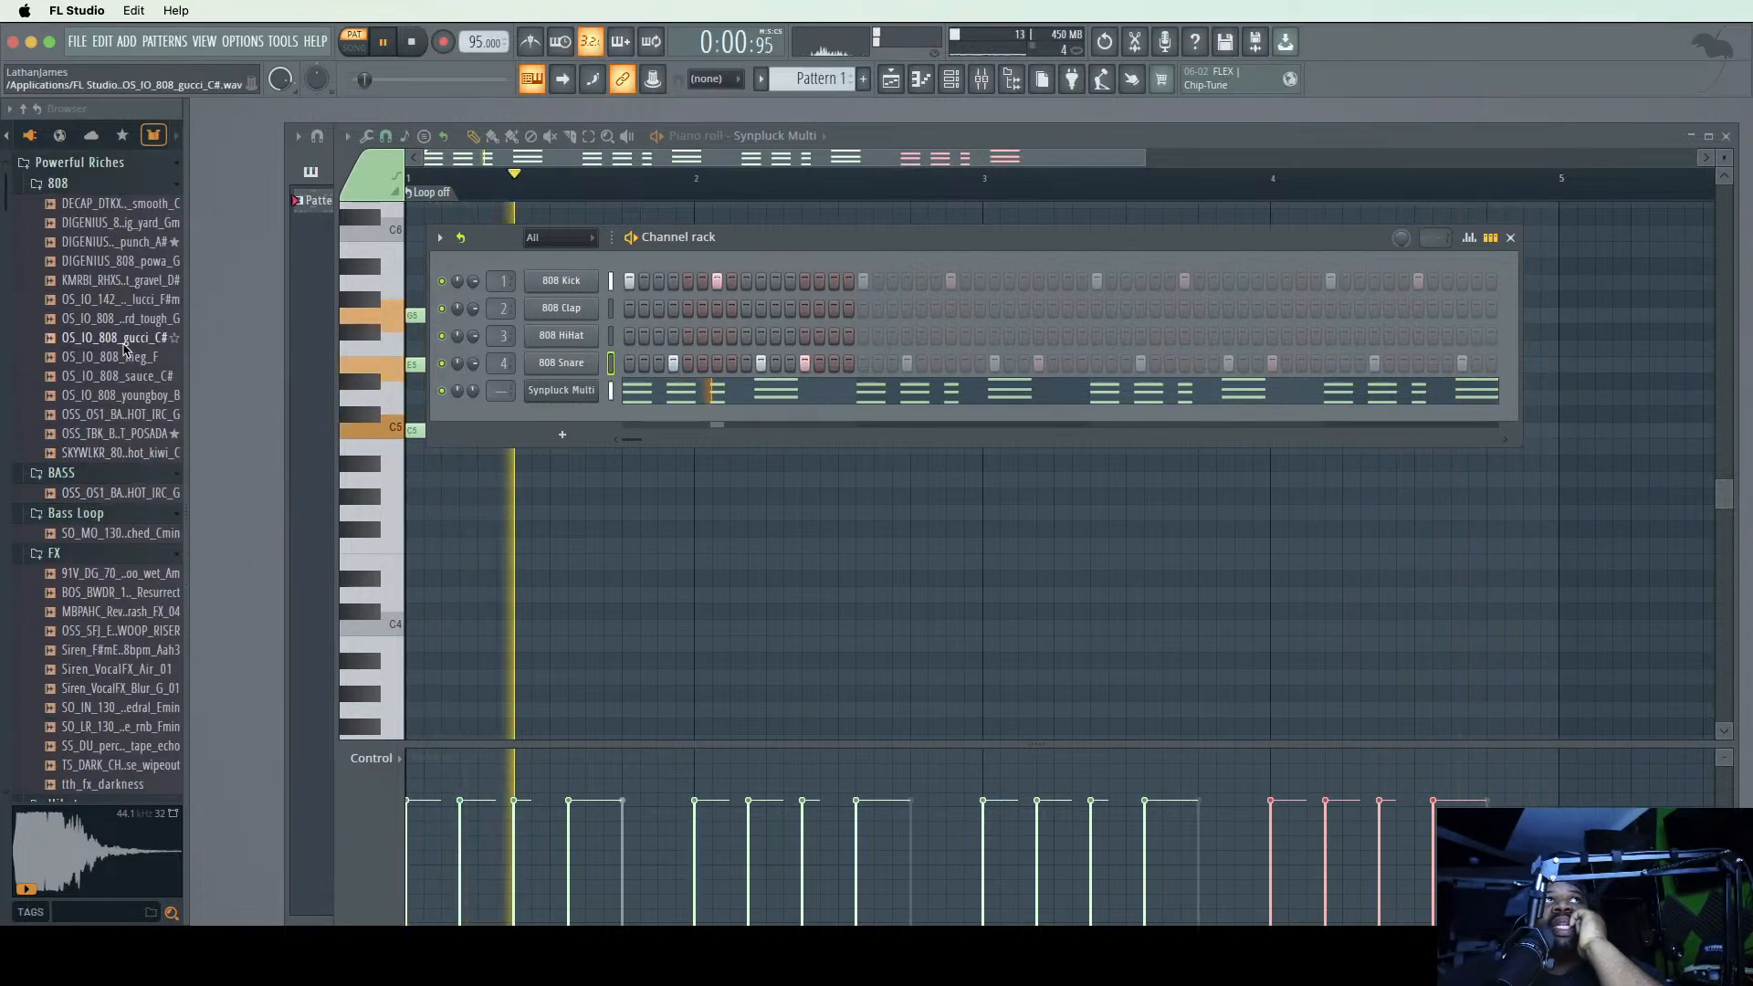
pyautogui.click(108, 359)
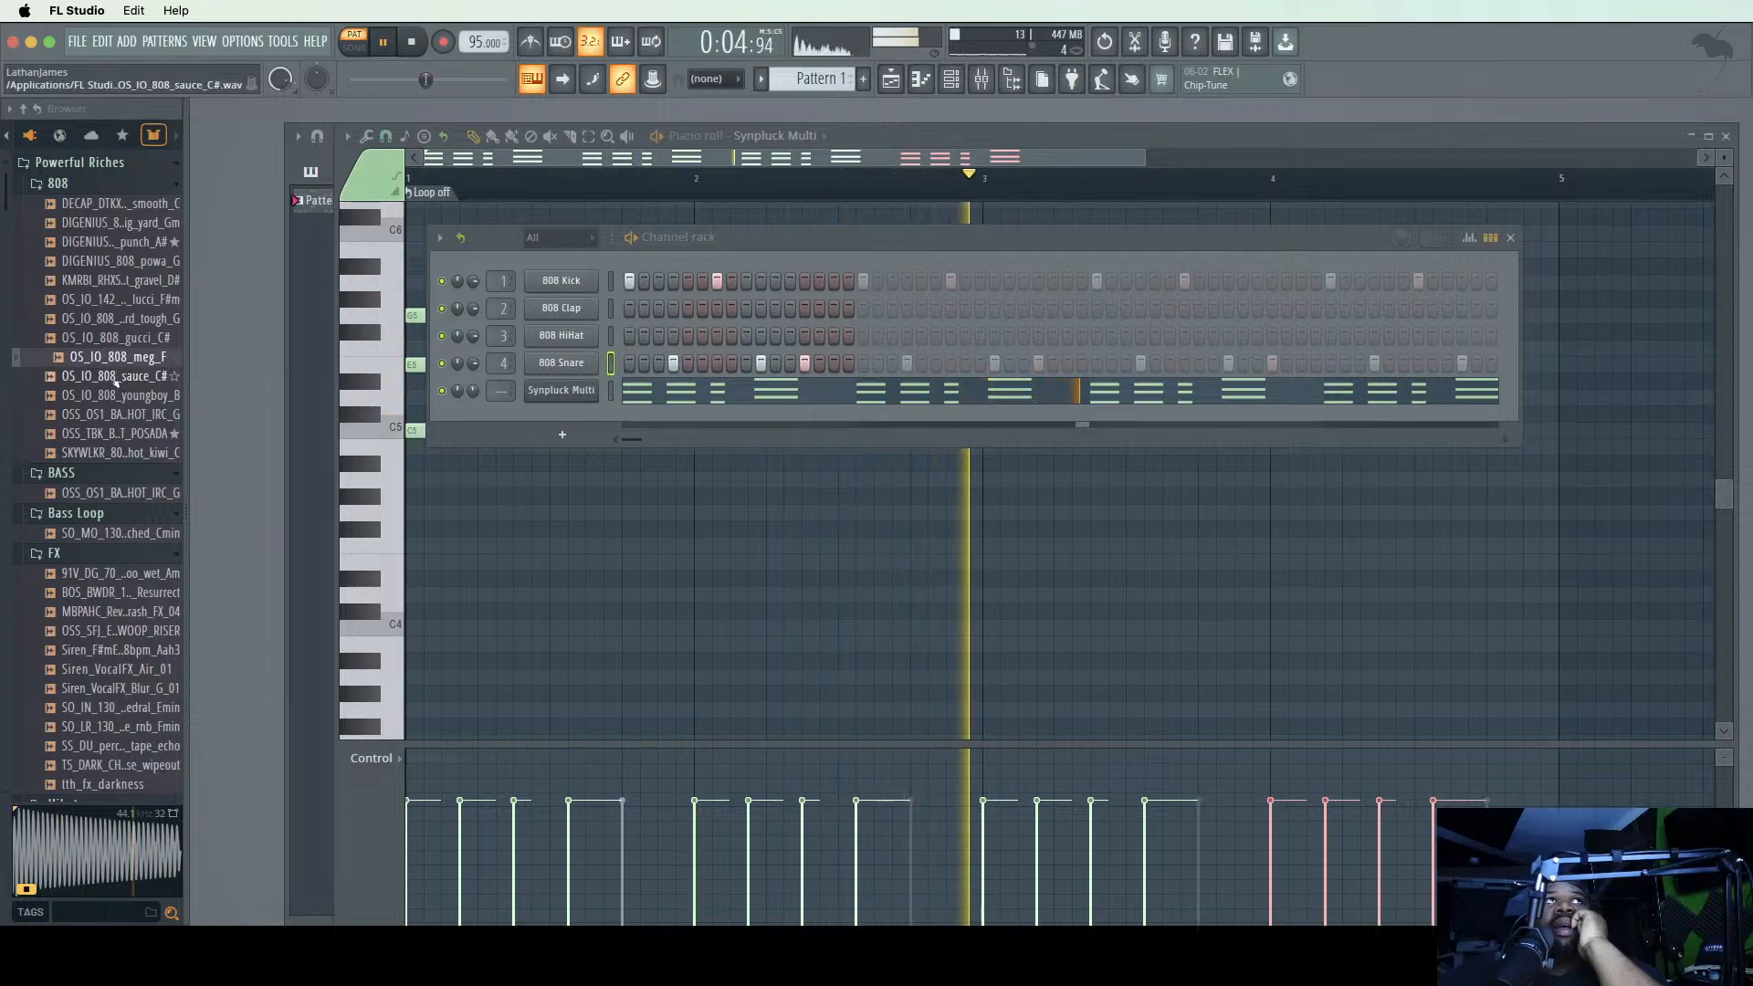
pyautogui.click(137, 454)
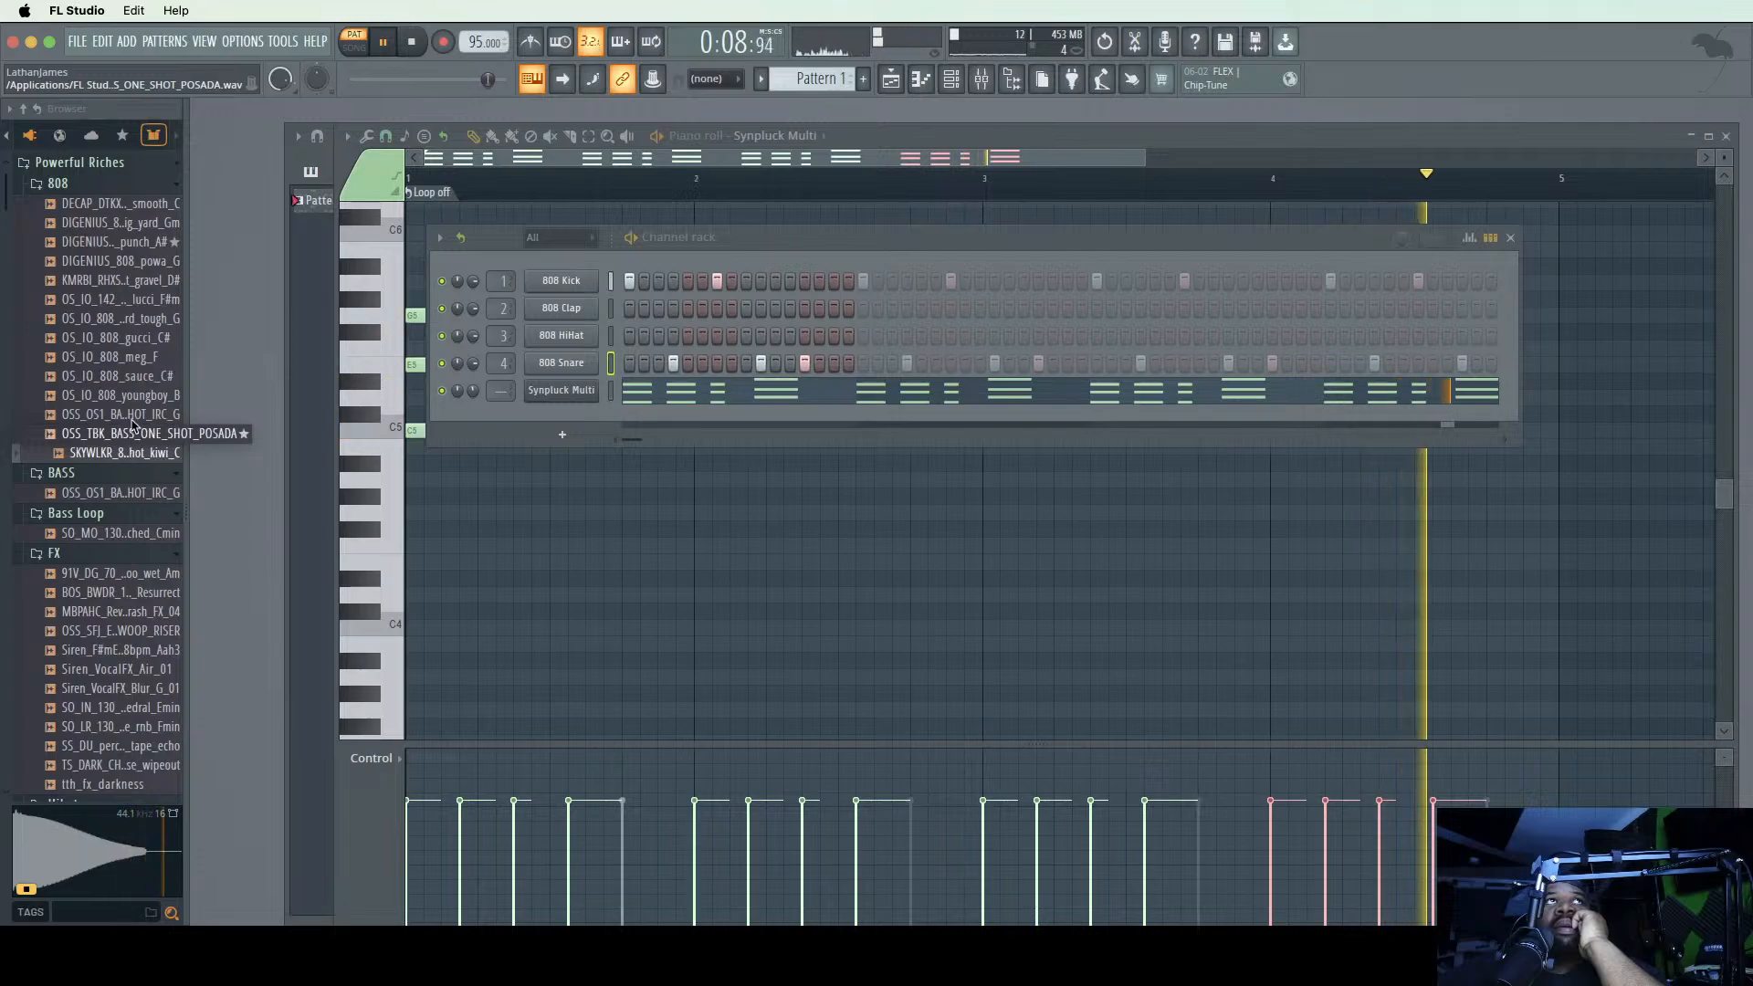
pyautogui.click(130, 204)
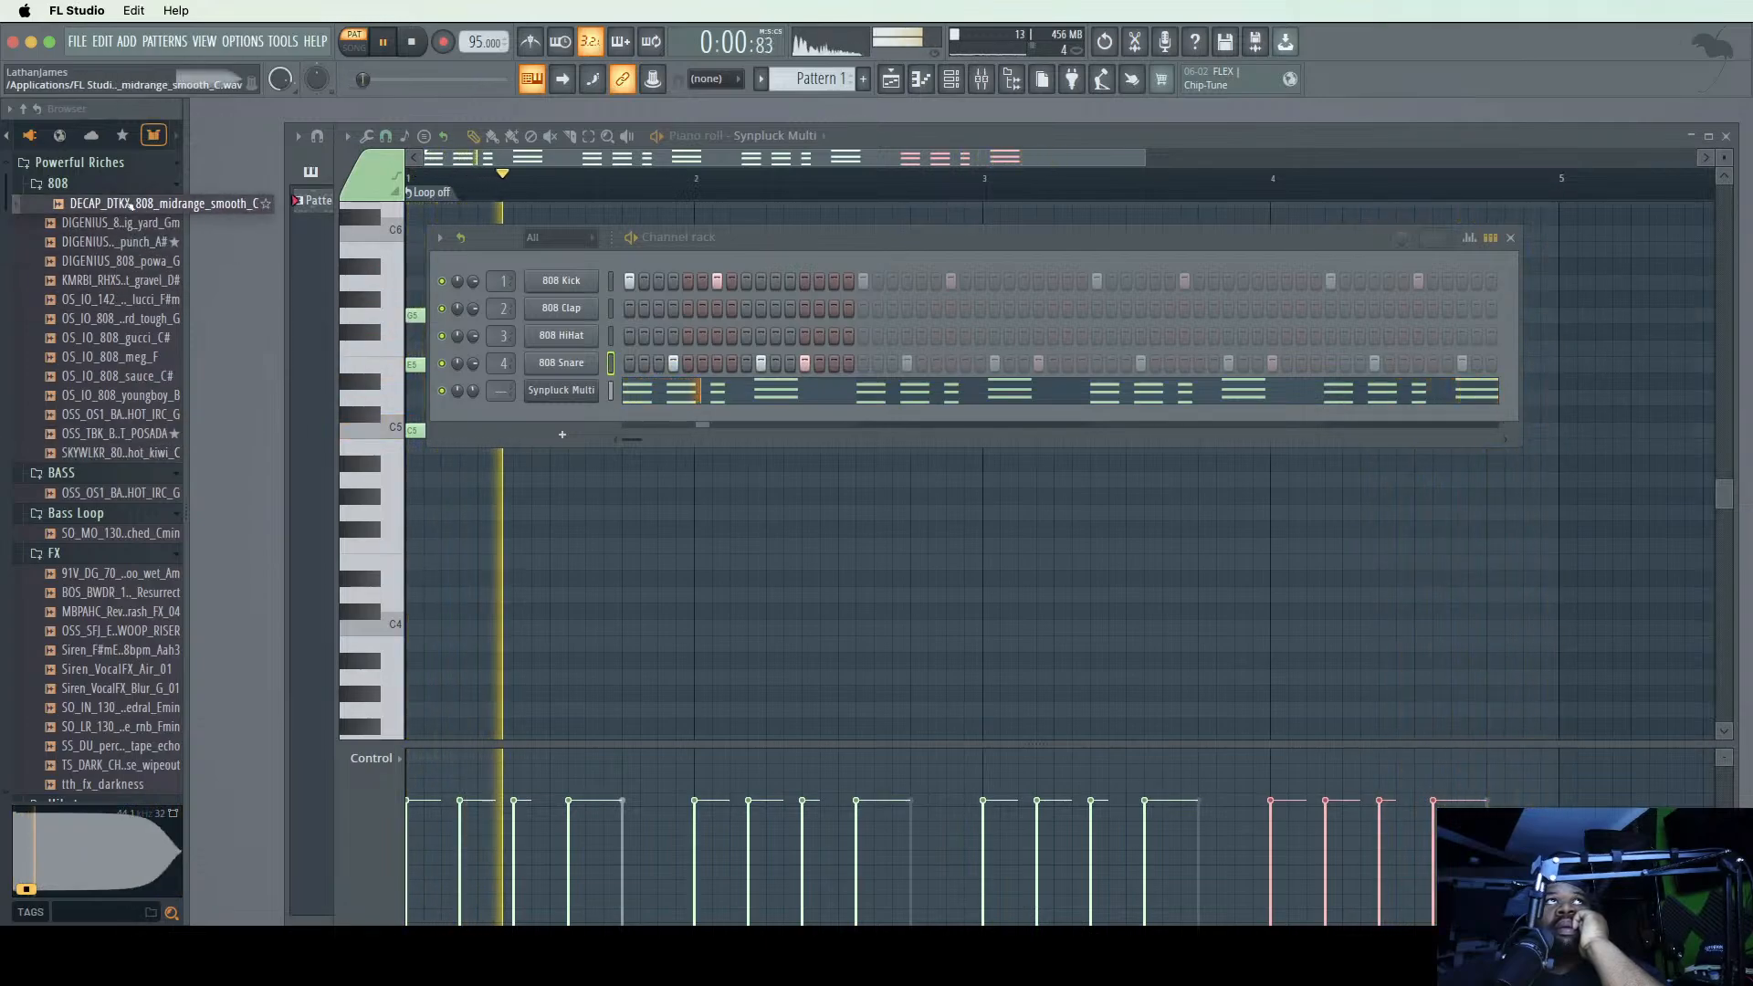
pyautogui.moveTo(130, 203); pyautogui.dragTo(612, 444)
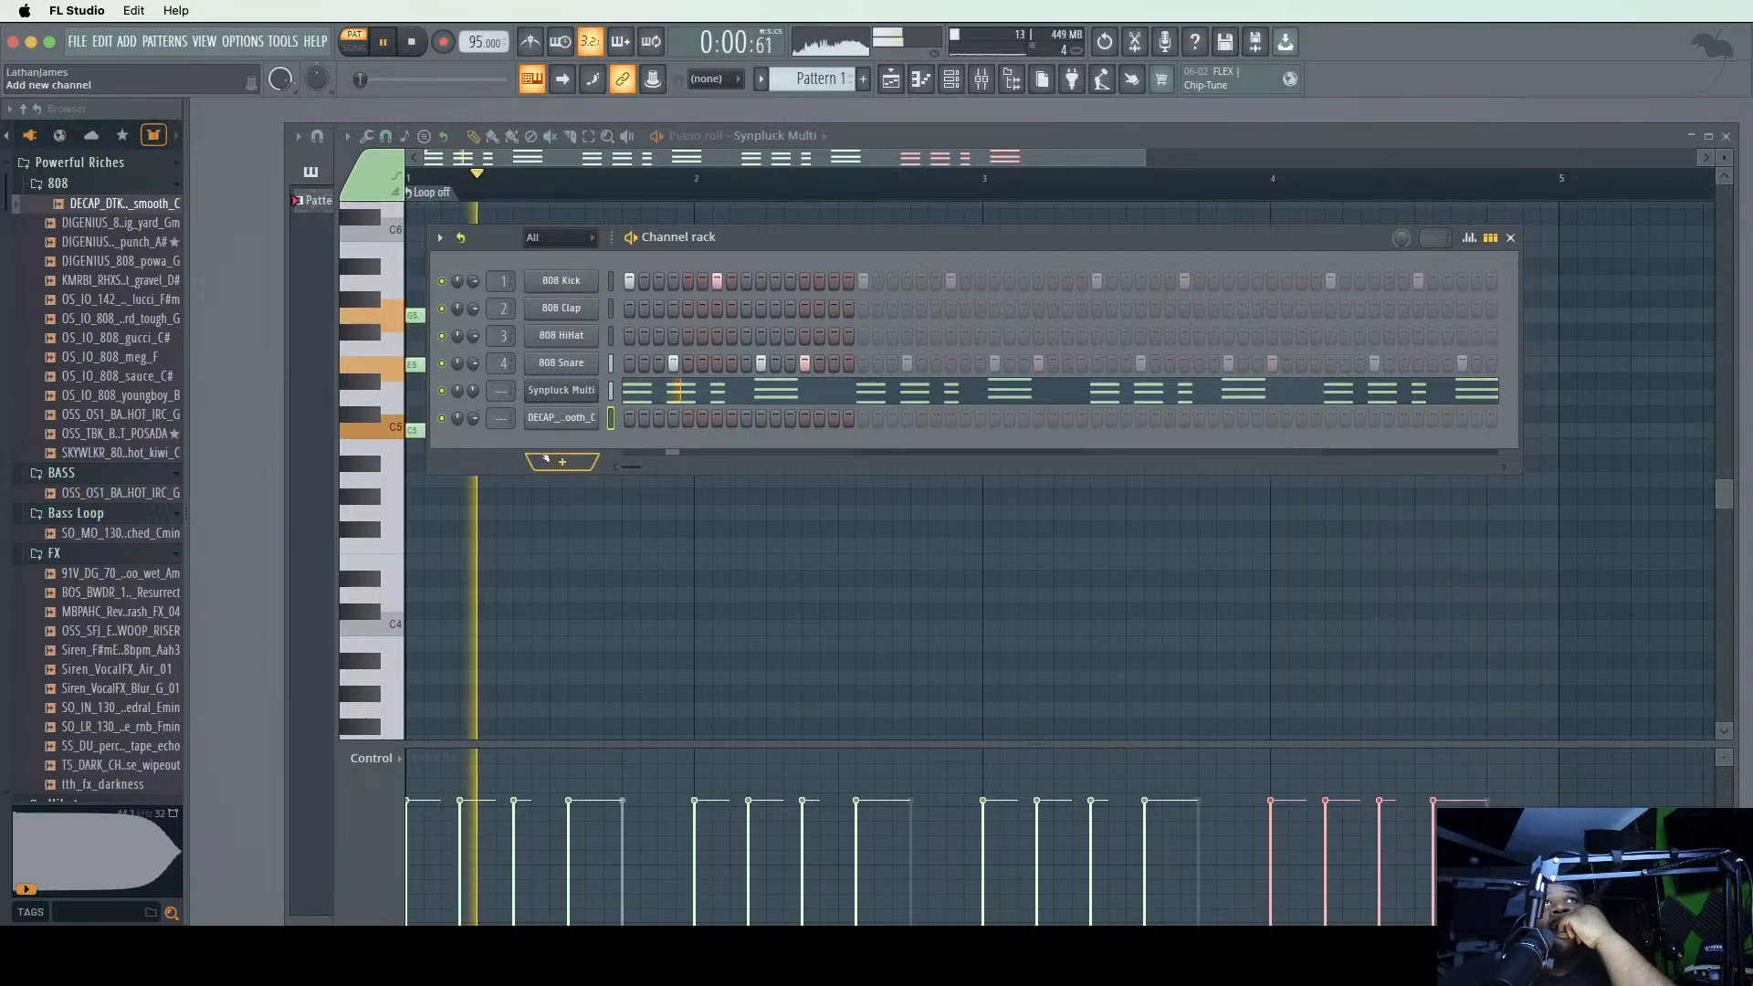
# - In the DECAP 808 channel's piano roll, place a three-step C5 note at the start of each of bars 1 to 4
pyautogui.rightClick(601, 417)
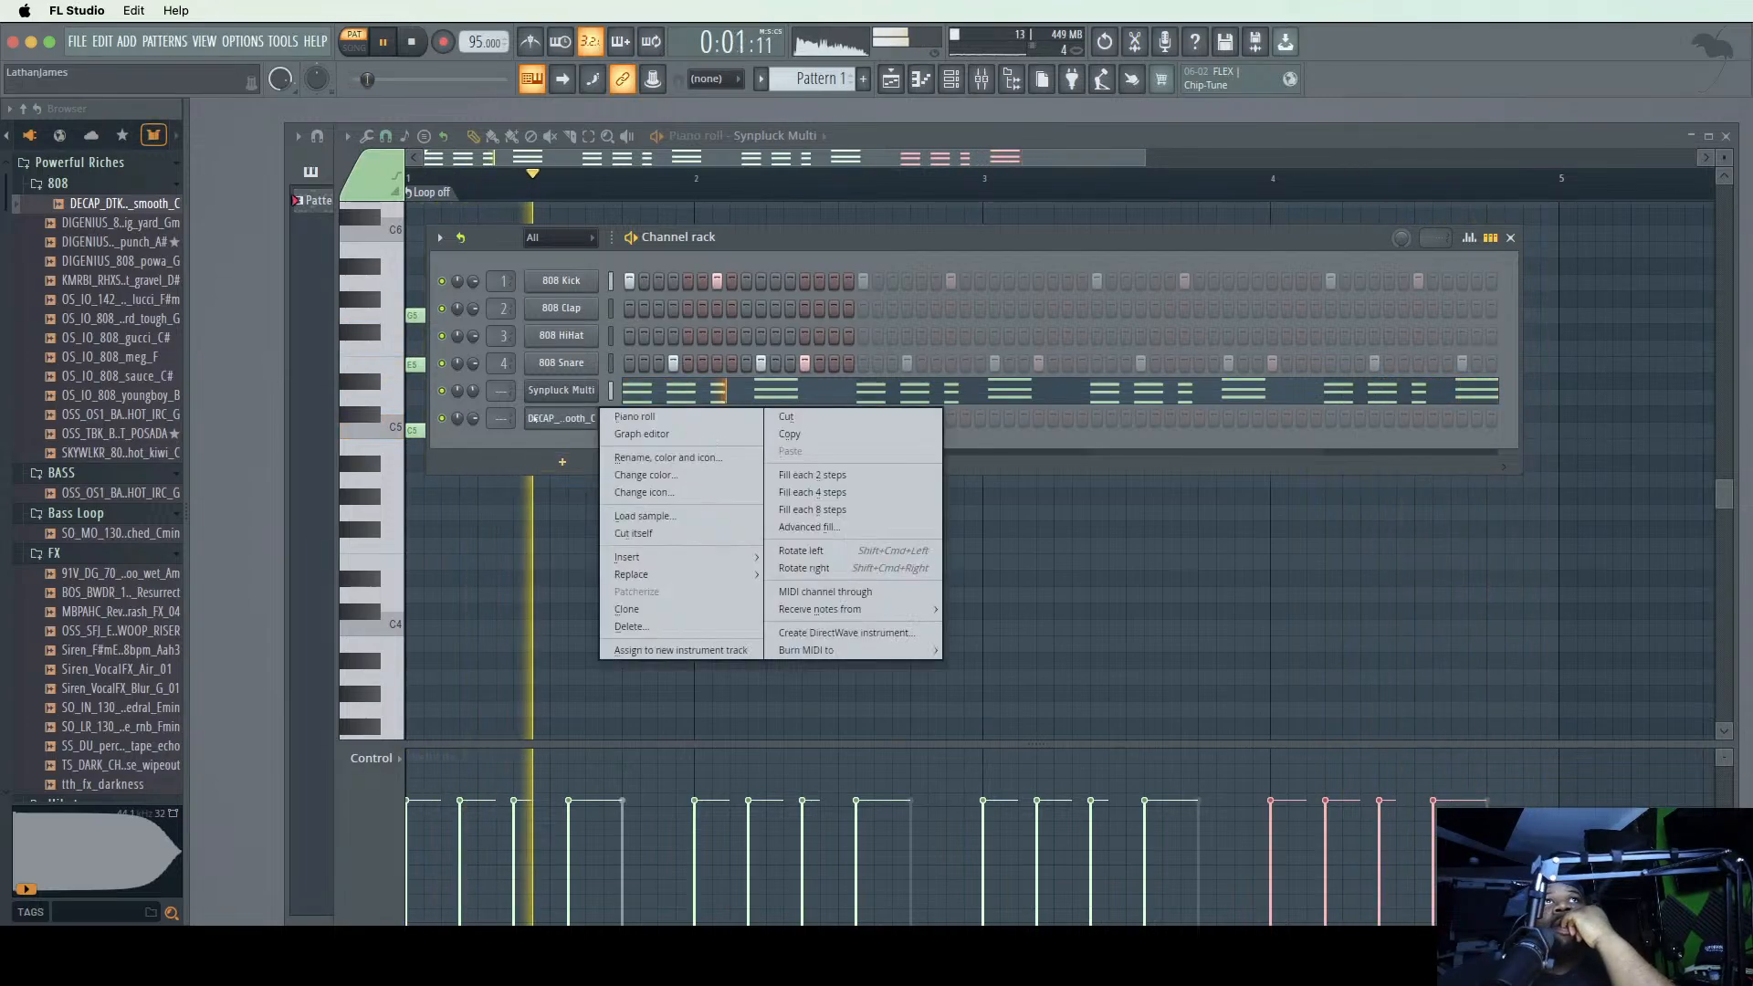
pyautogui.click(616, 418)
pyautogui.moveTo(438, 436); pyautogui.dragTo(452, 429)
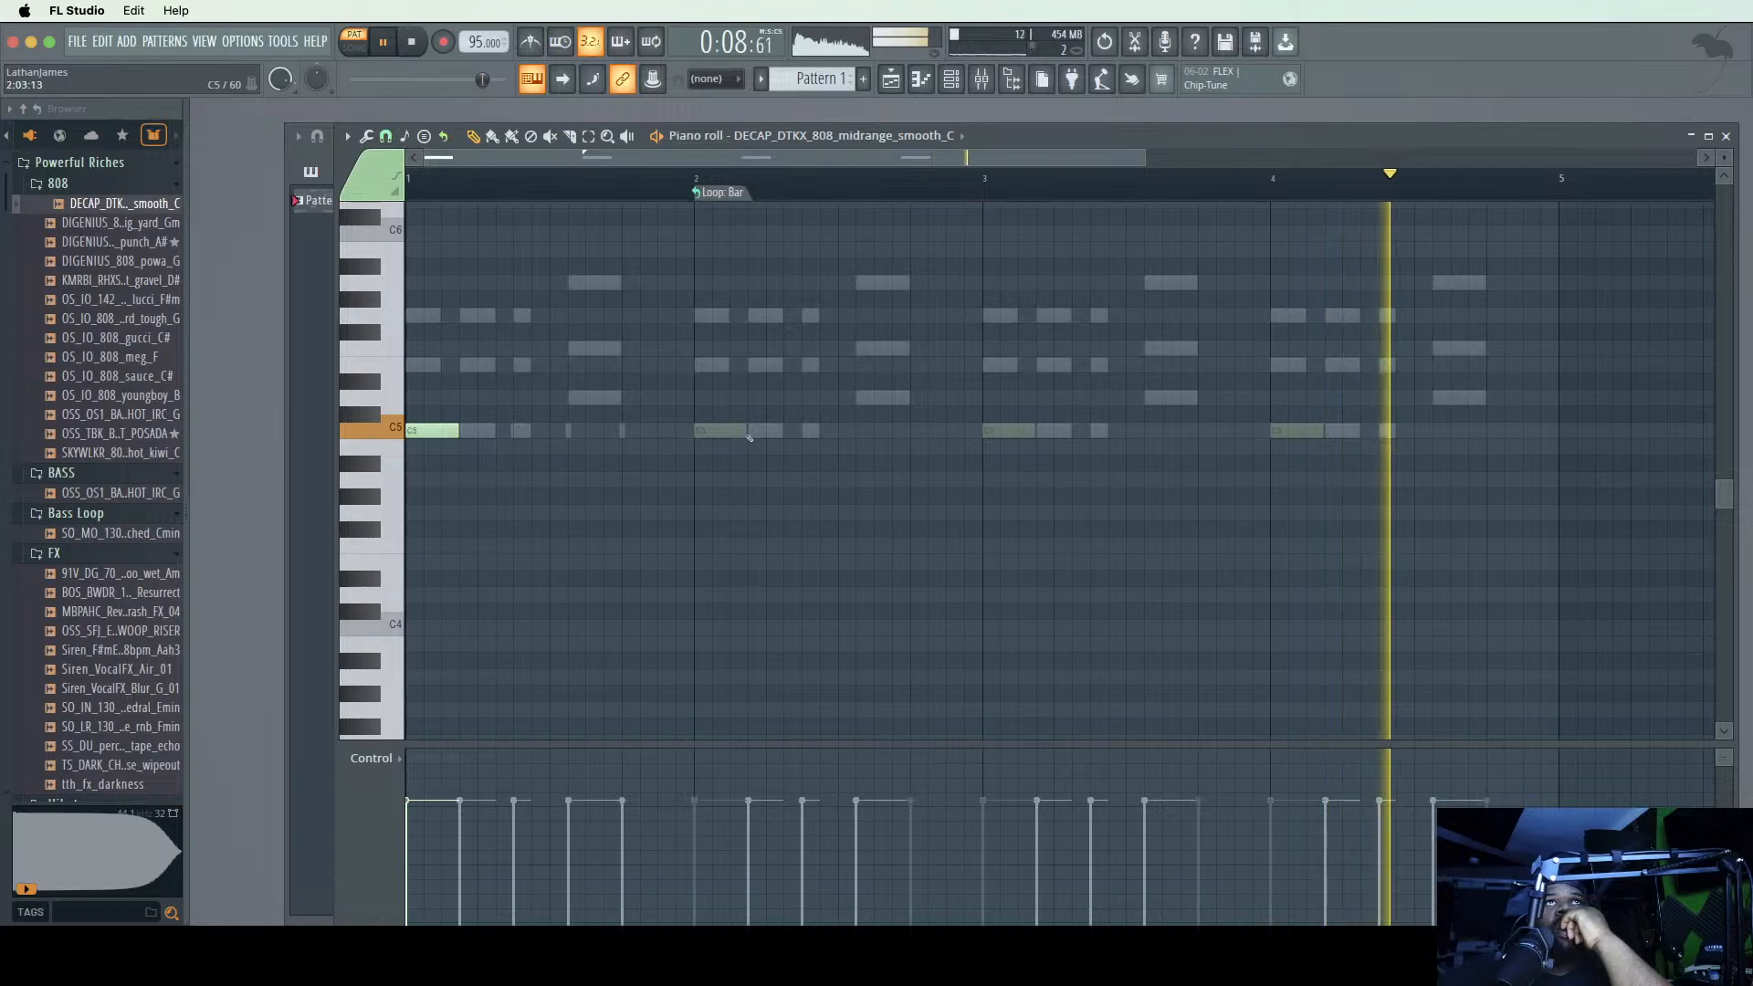
pyautogui.click(997, 431)
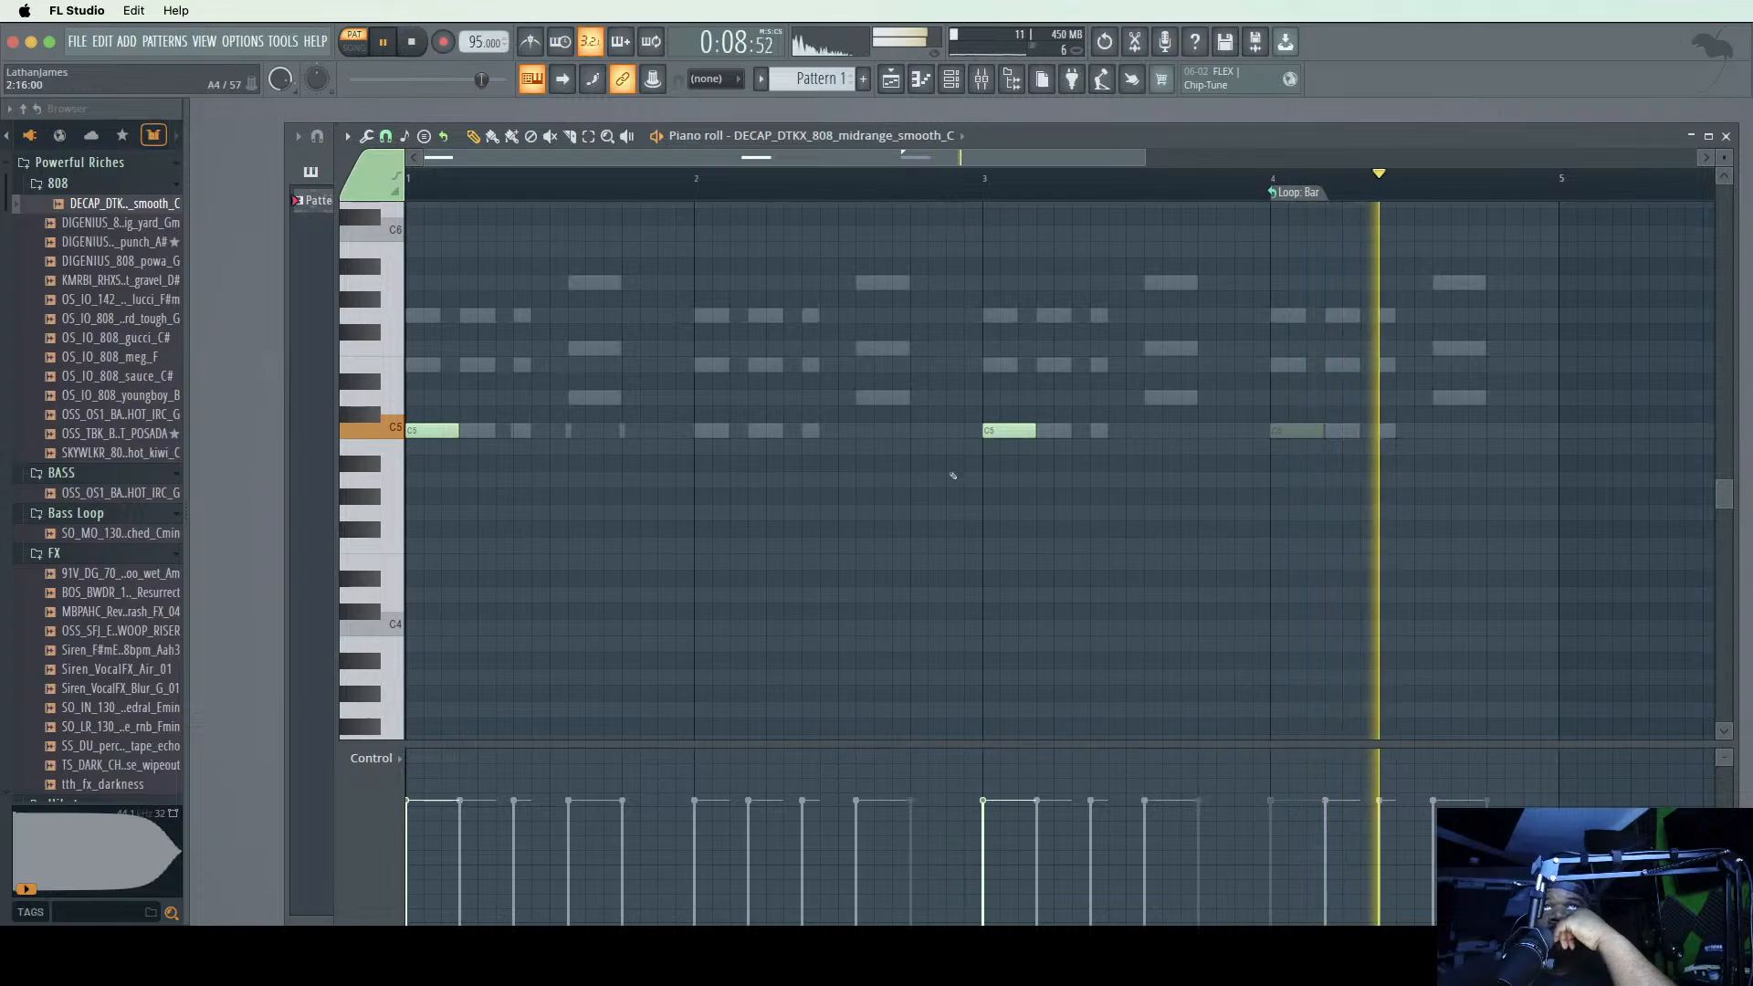
pyautogui.click(712, 430)
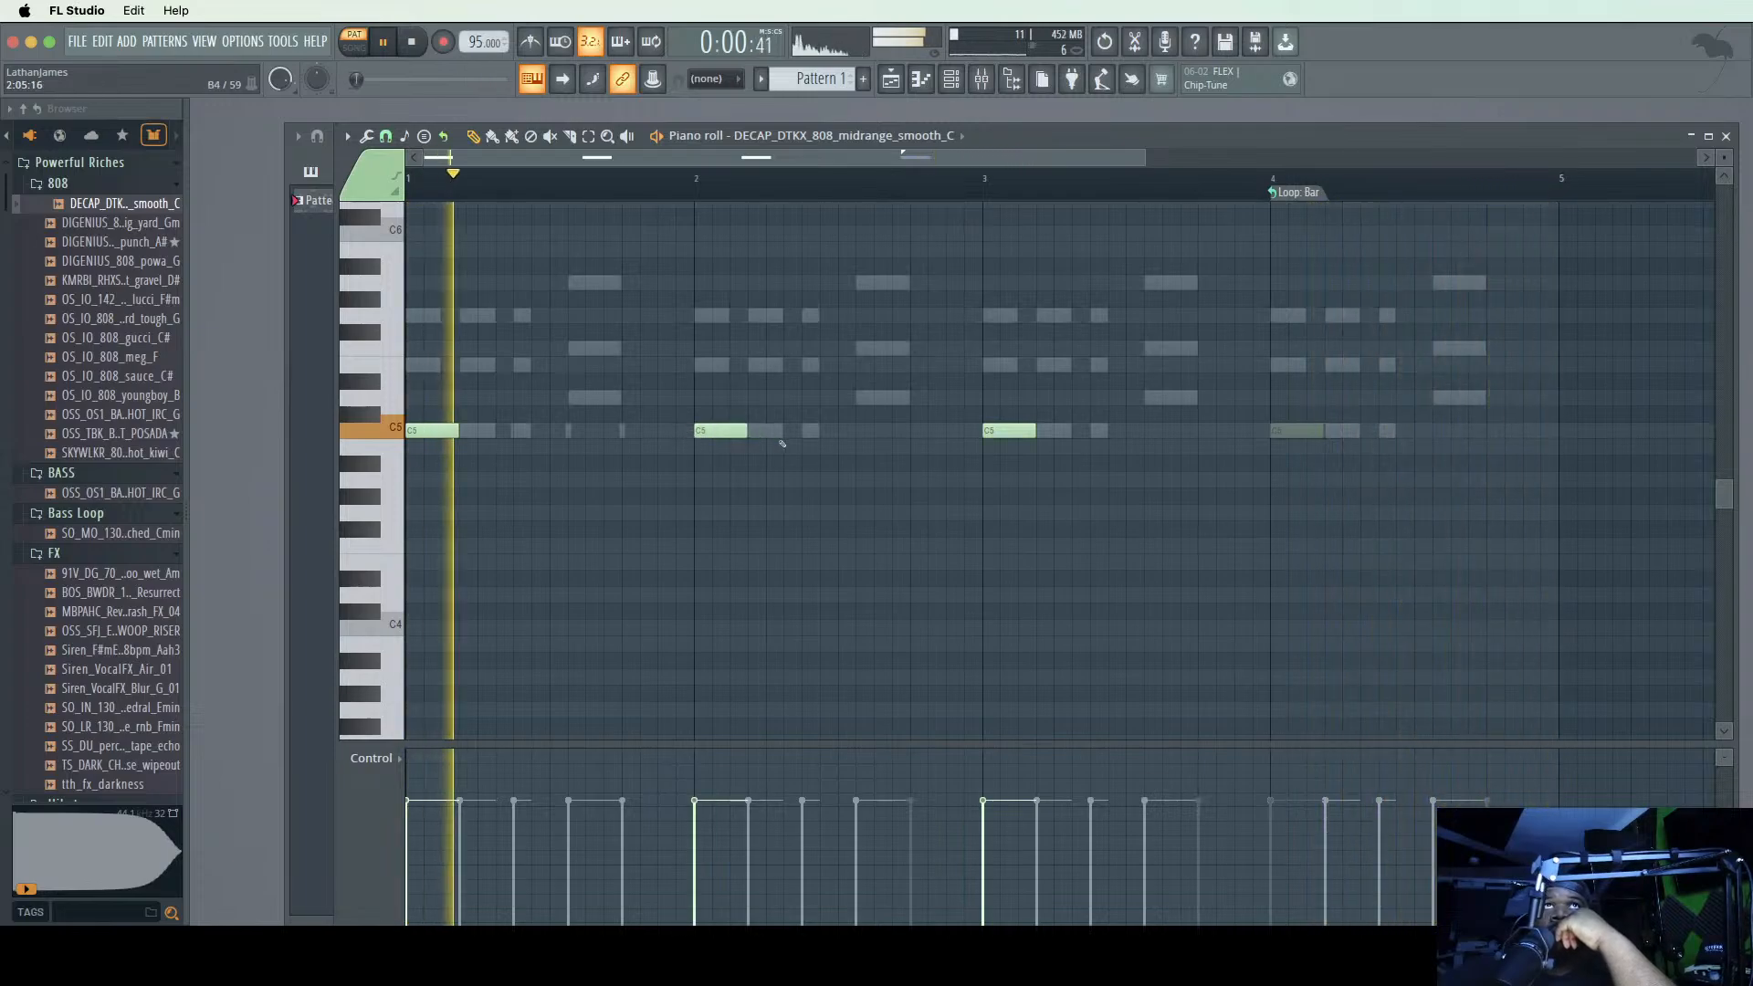
pyautogui.click(1276, 432)
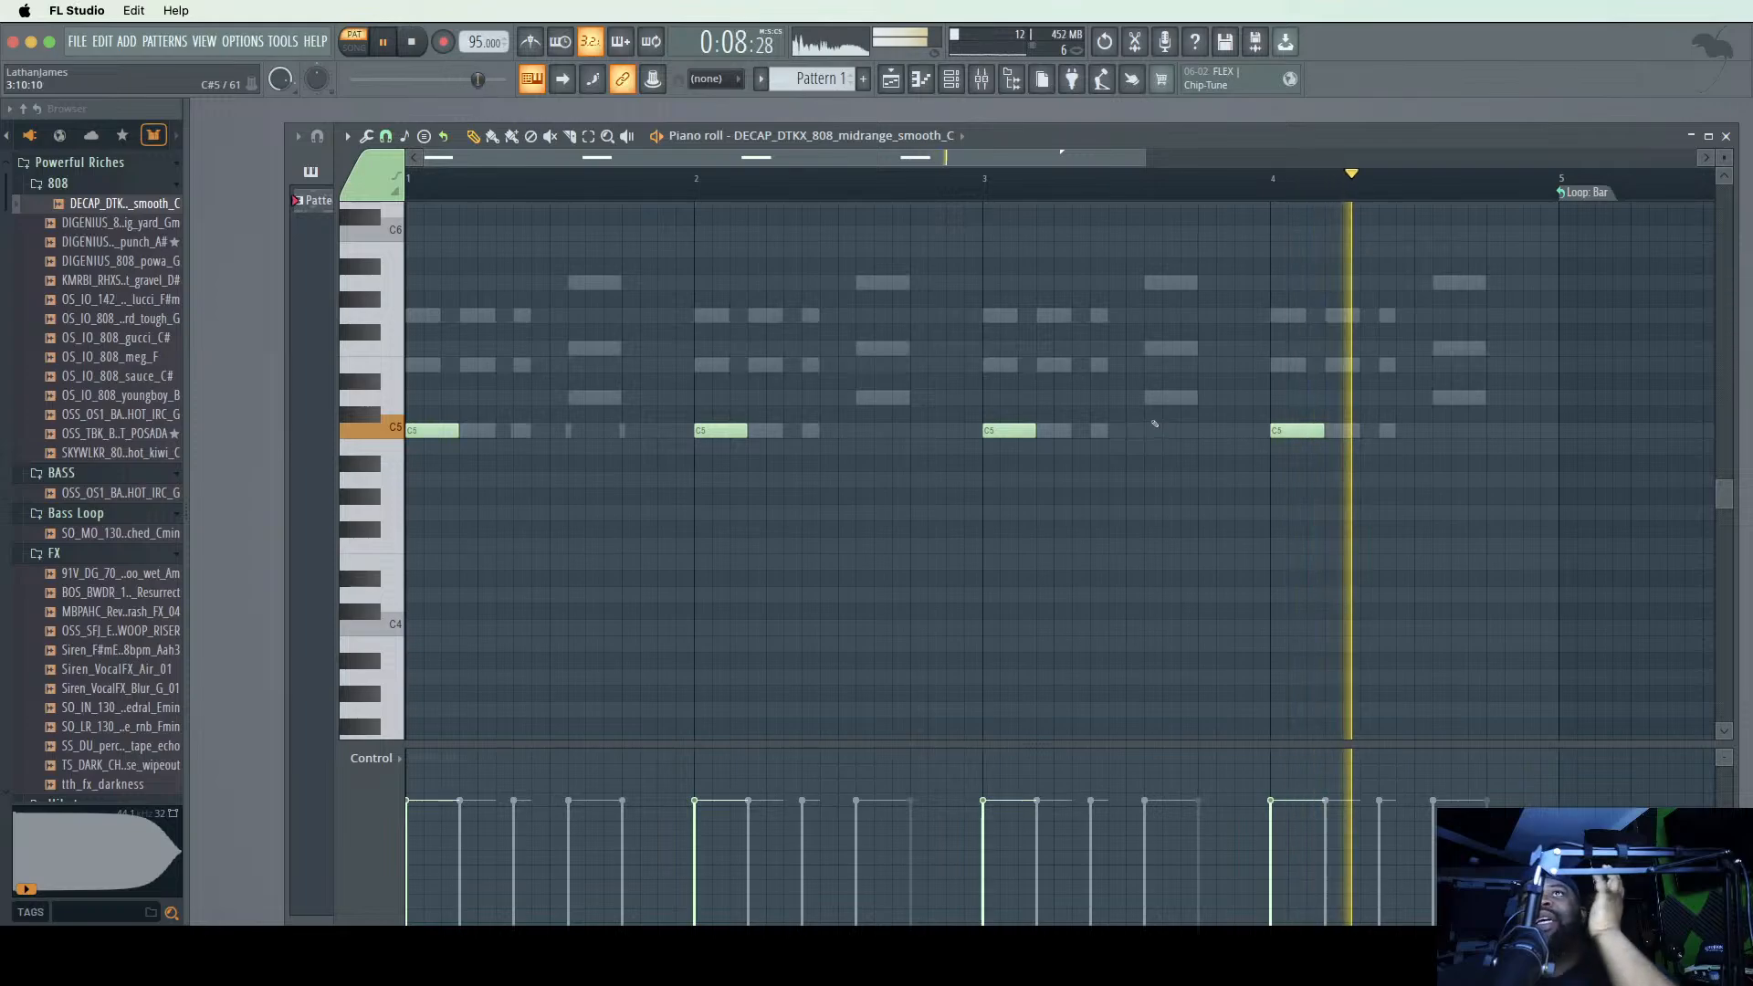
# - Show the Mixer with the Channel rack over it, enable Cut itself for the DECAP 808 channel and stop playback
pyautogui.click(980, 79)
pyautogui.click(950, 79)
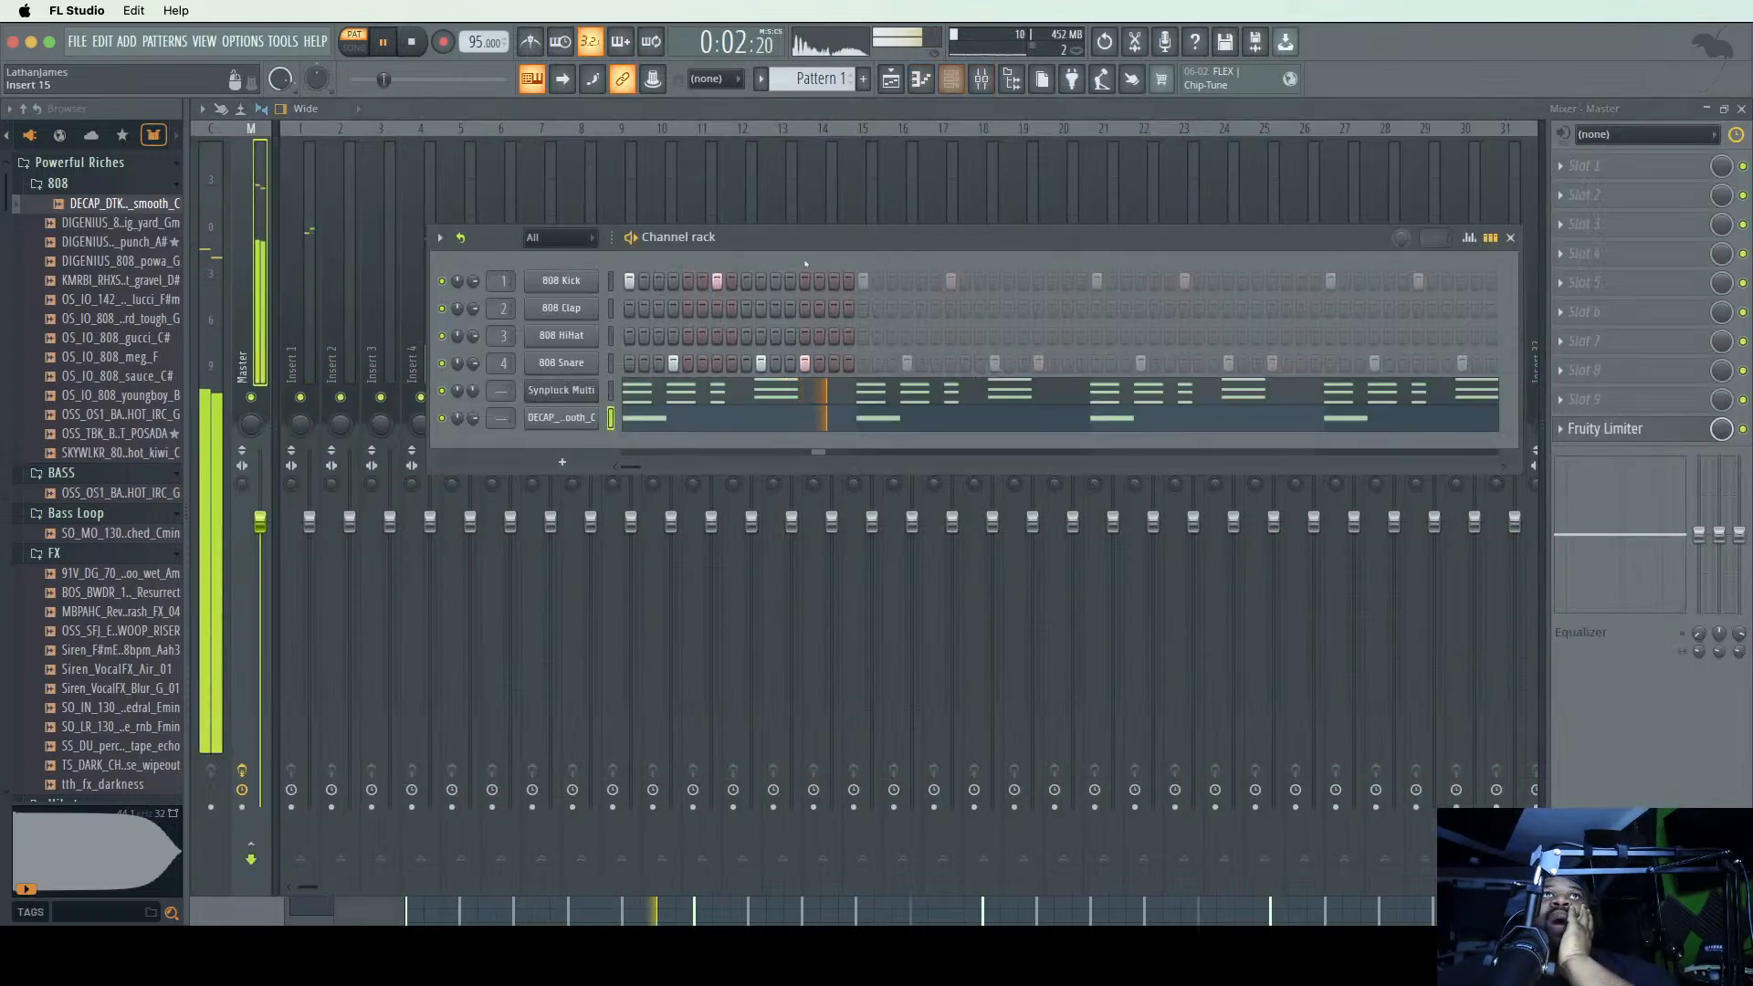
pyautogui.rightClick(551, 419)
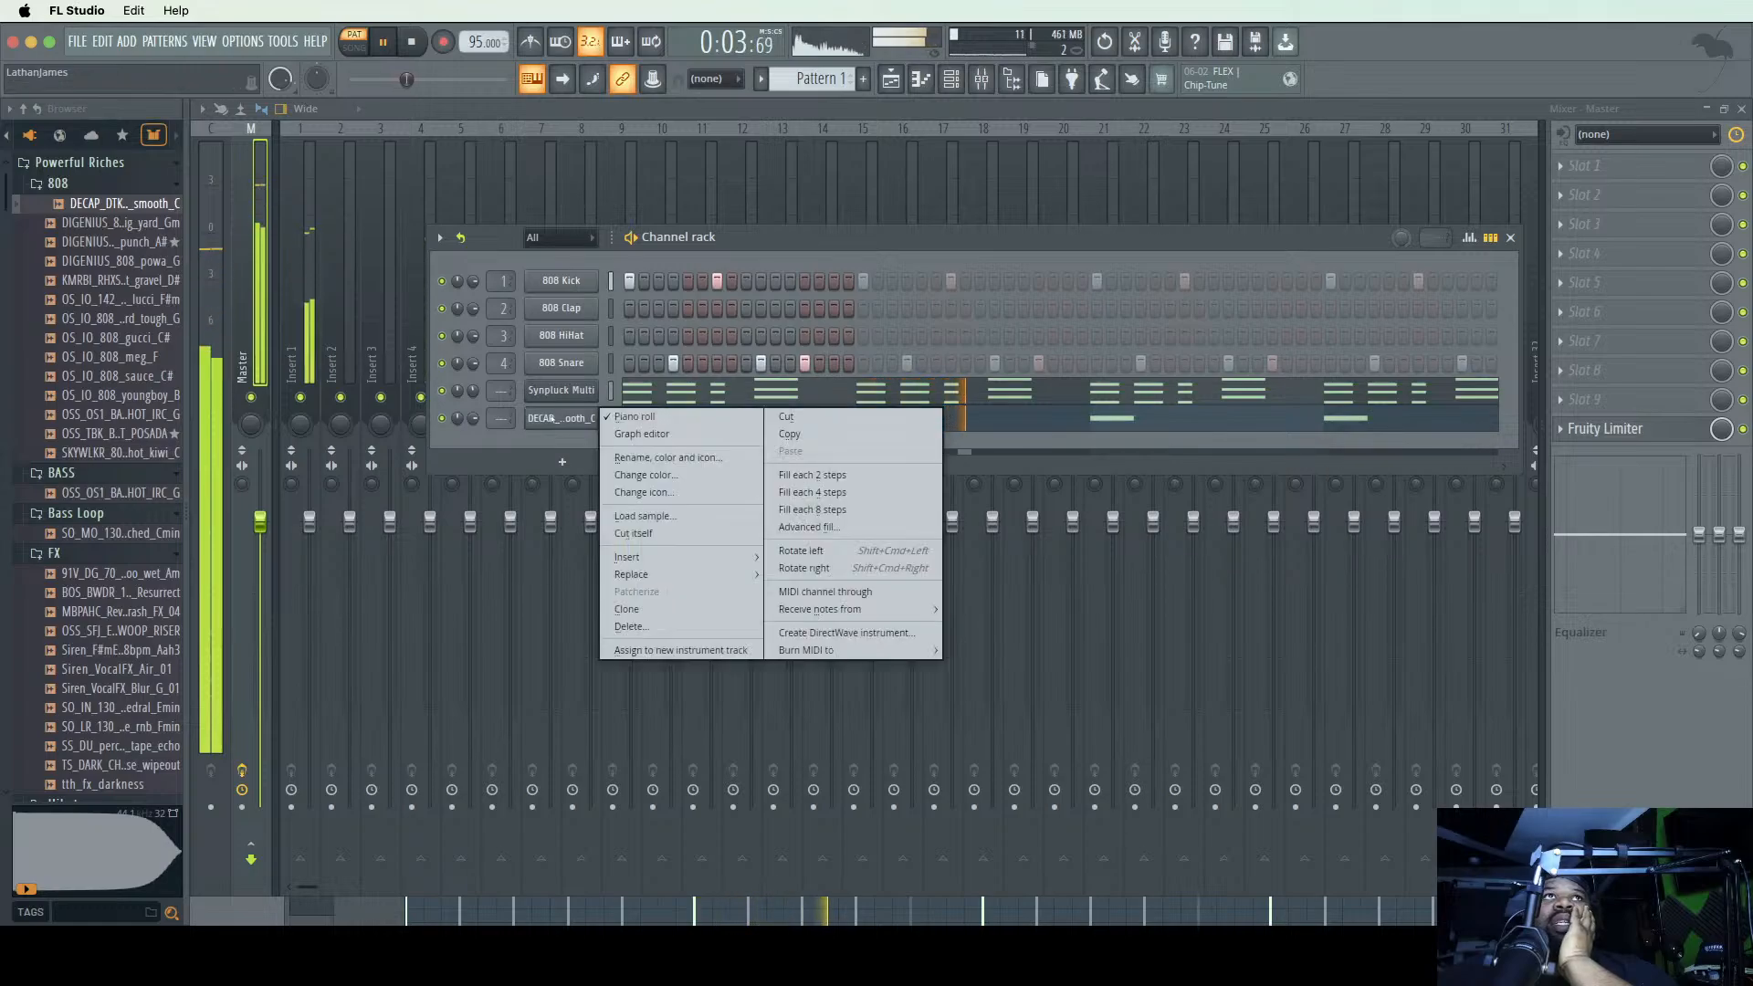
pyautogui.click(644, 534)
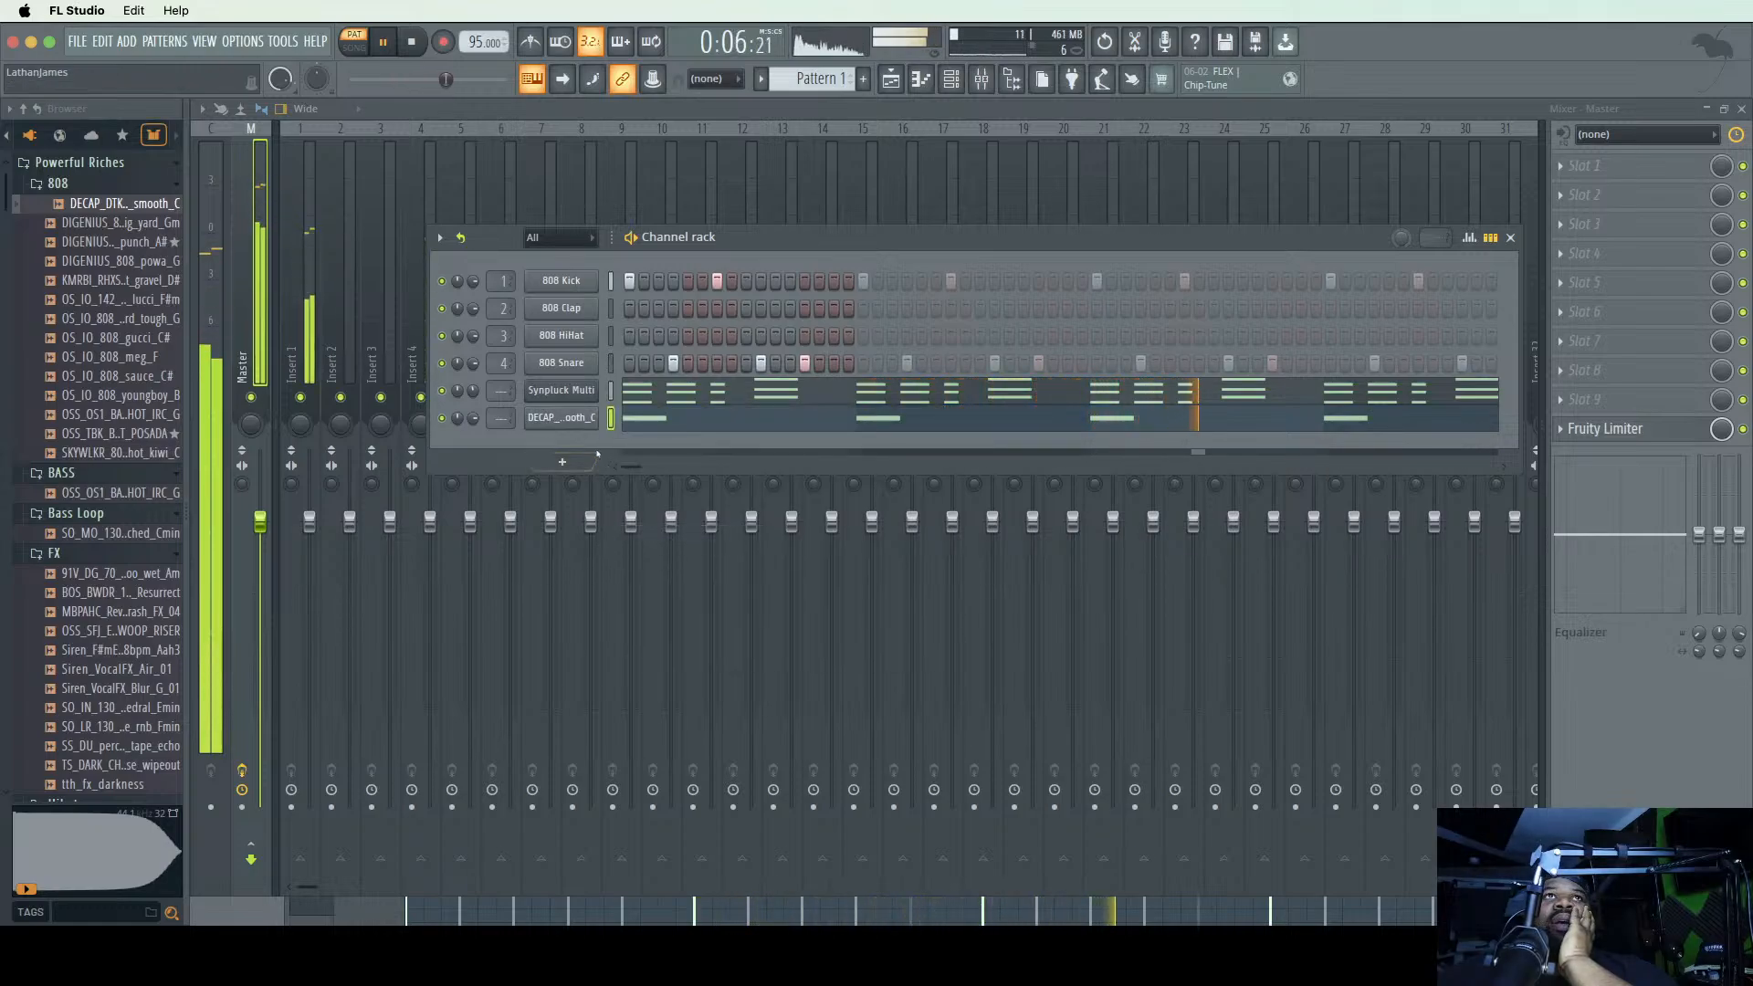
pyautogui.rightClick(585, 418)
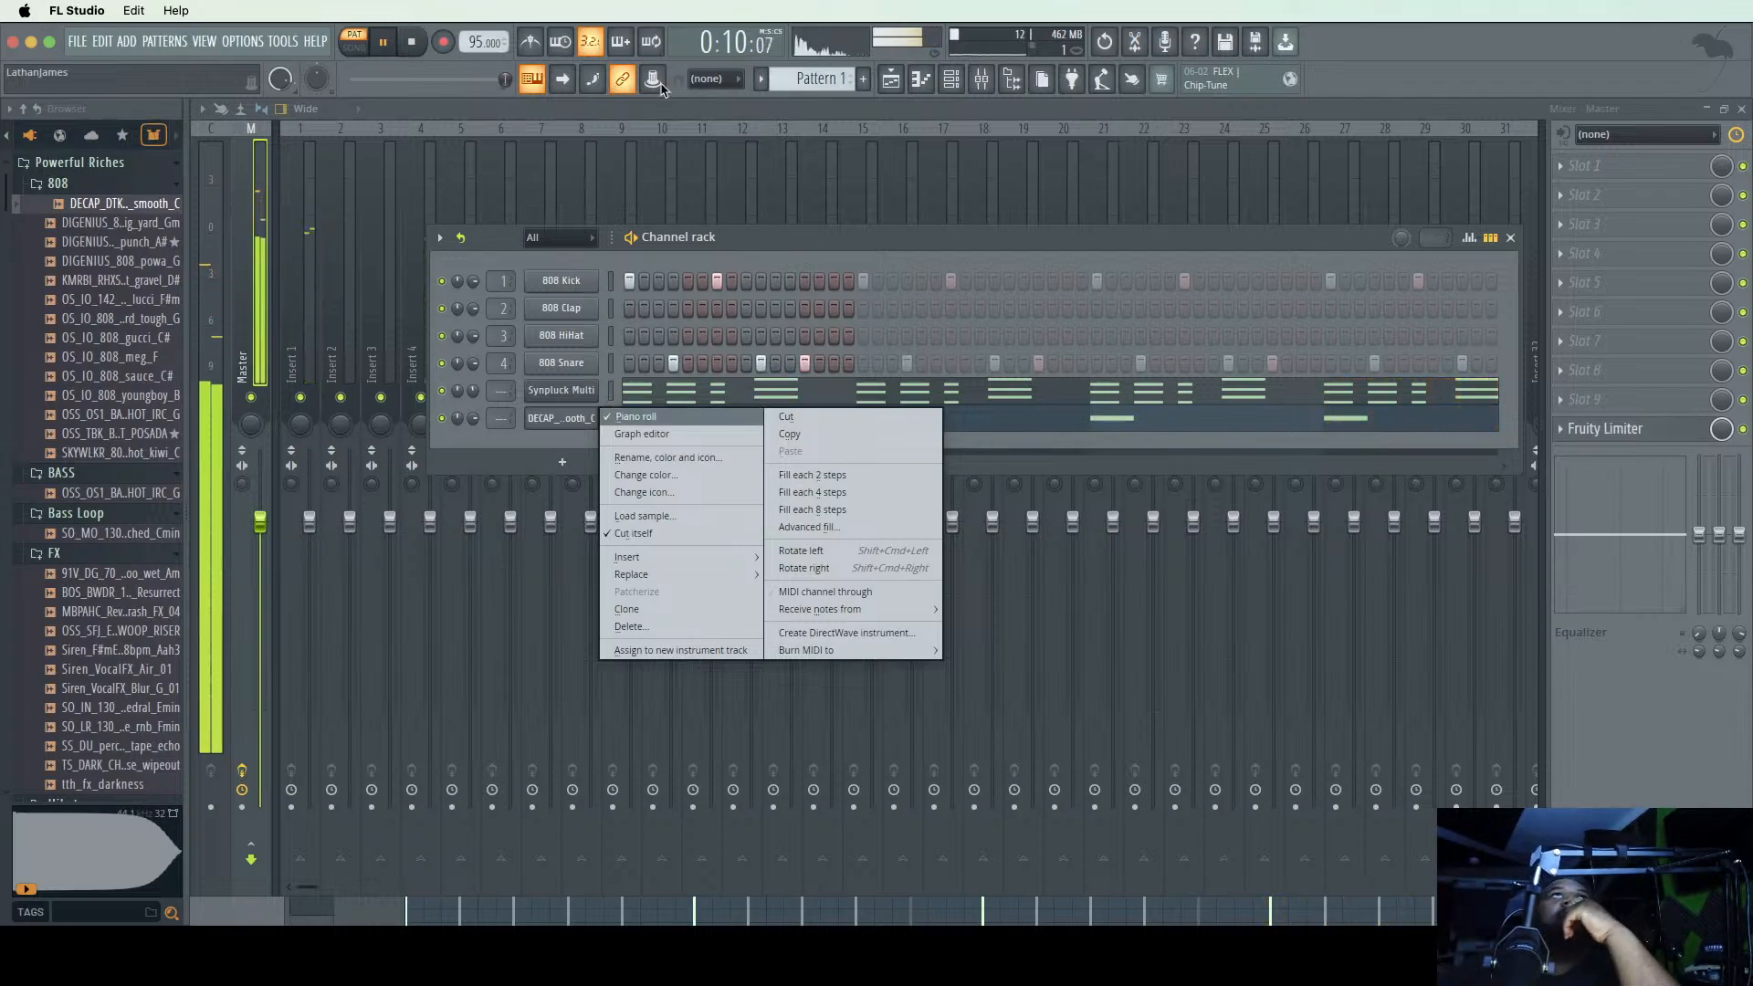
pyautogui.click(413, 42)
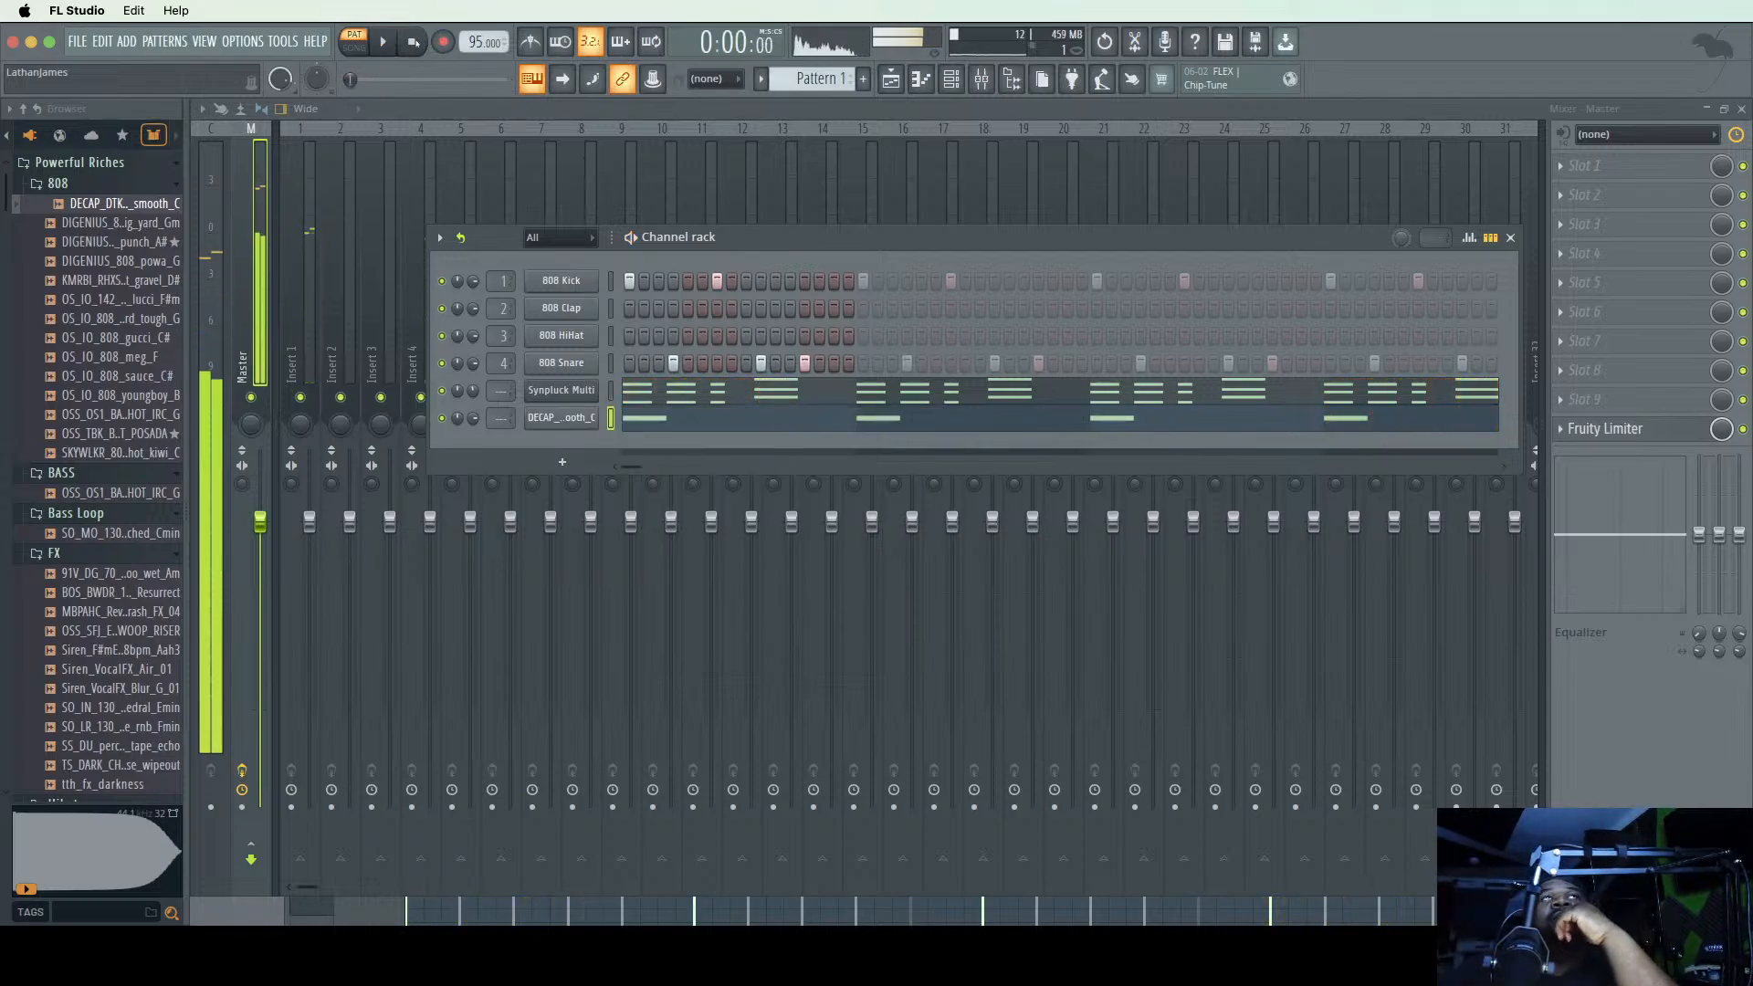